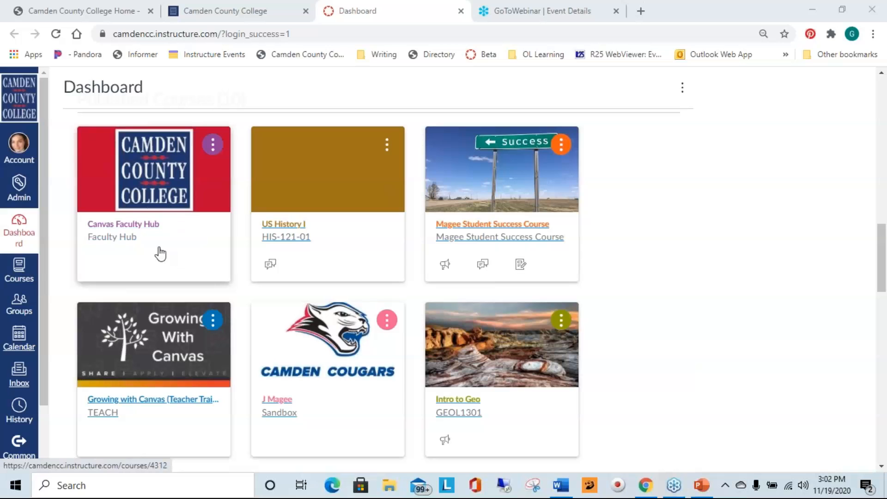
Step: Open the Canvas Faculty Hub course and look over the Course Content and Organization items in its Resources modules
{"action": "left_click", "coordinate": [88, 236]}
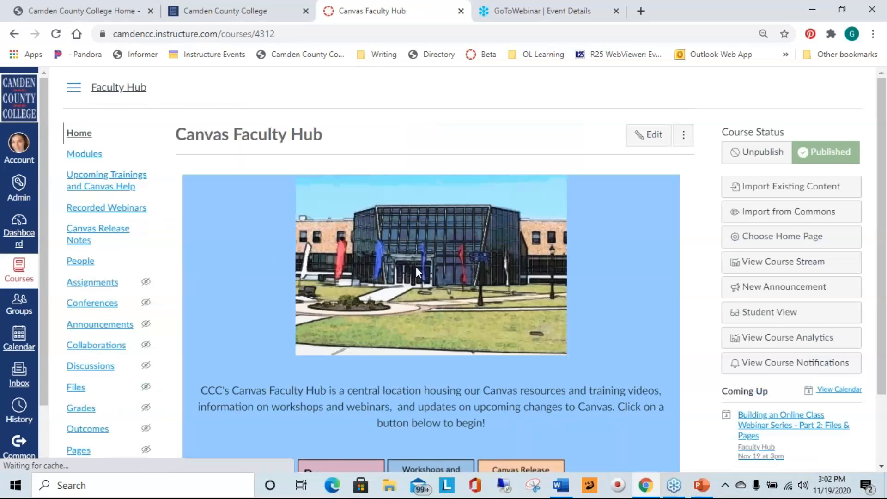
{"action": "scroll", "coordinate": [451, 267], "scroll_direction": "down", "scroll_amount": 2}
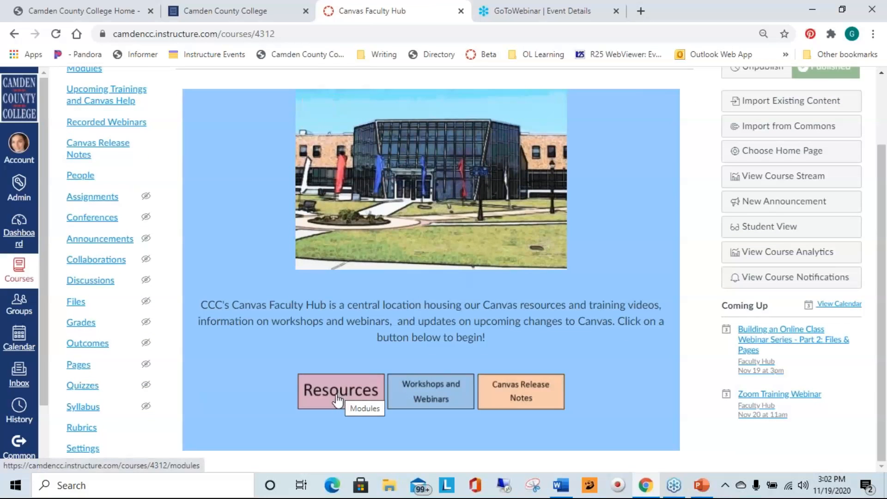
{"action": "left_click", "coordinate": [338, 400]}
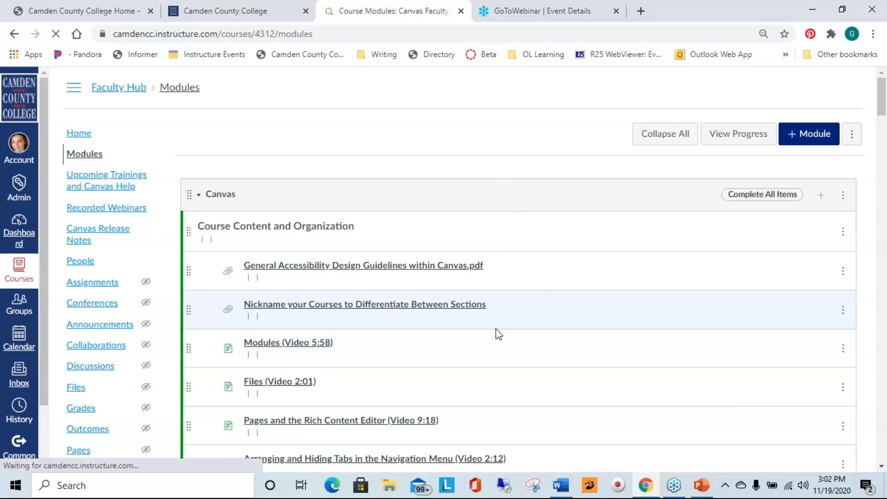
{"action": "scroll", "coordinate": [494, 385], "scroll_direction": "down", "scroll_amount": 2}
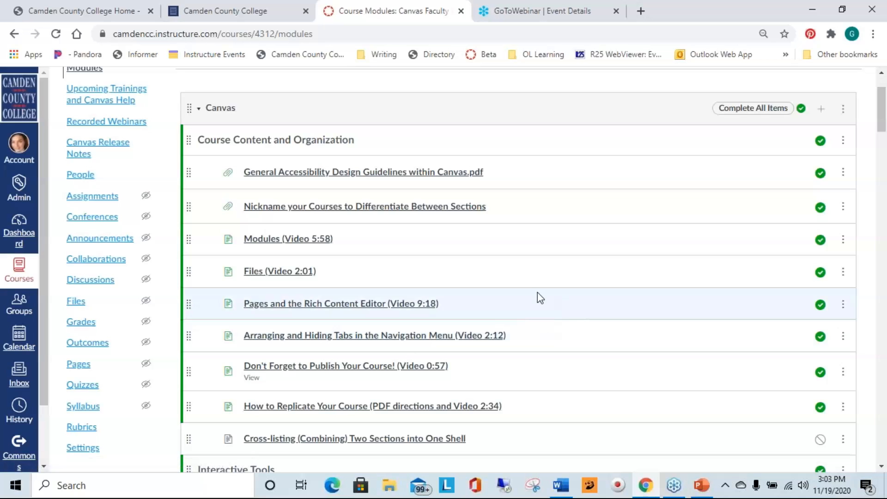
{"action": "scroll", "coordinate": [535, 299], "scroll_direction": "up", "scroll_amount": 2}
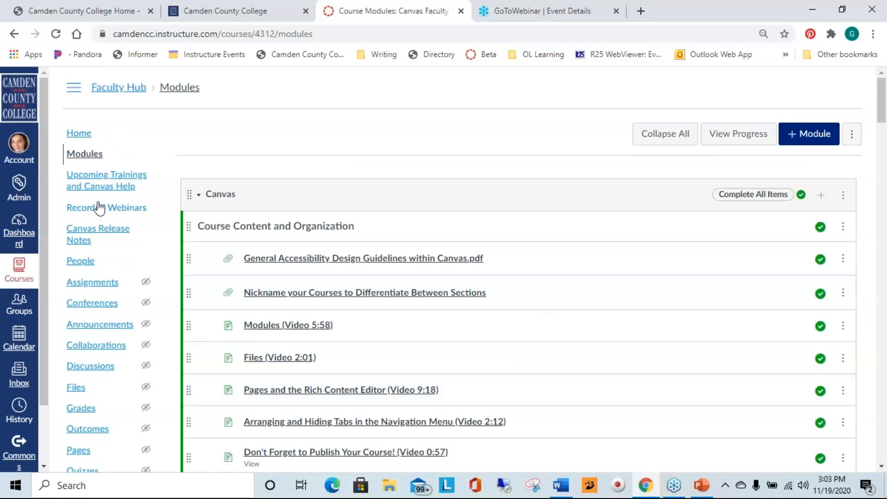
Step: Open the Faculty Hub's Recorded Webinars page and look through the links to past webinars
{"action": "left_click", "coordinate": [97, 212]}
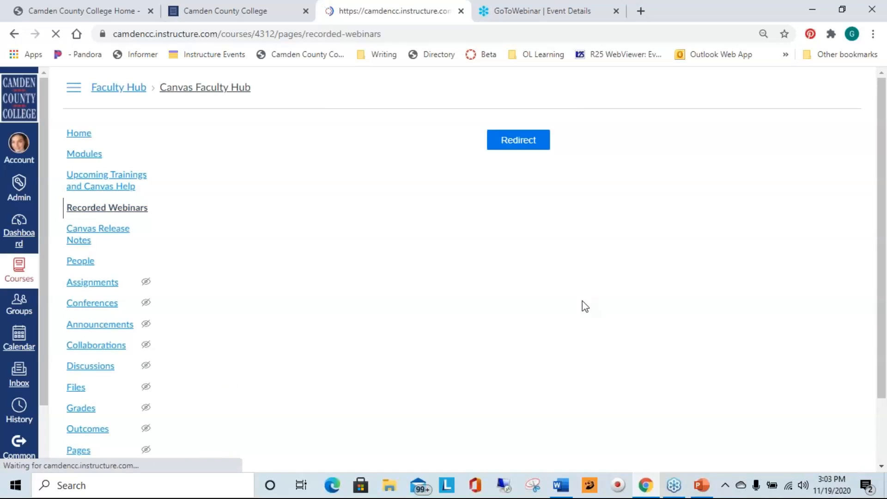
{"action": "scroll", "coordinate": [614, 321], "scroll_direction": "down", "scroll_amount": 2}
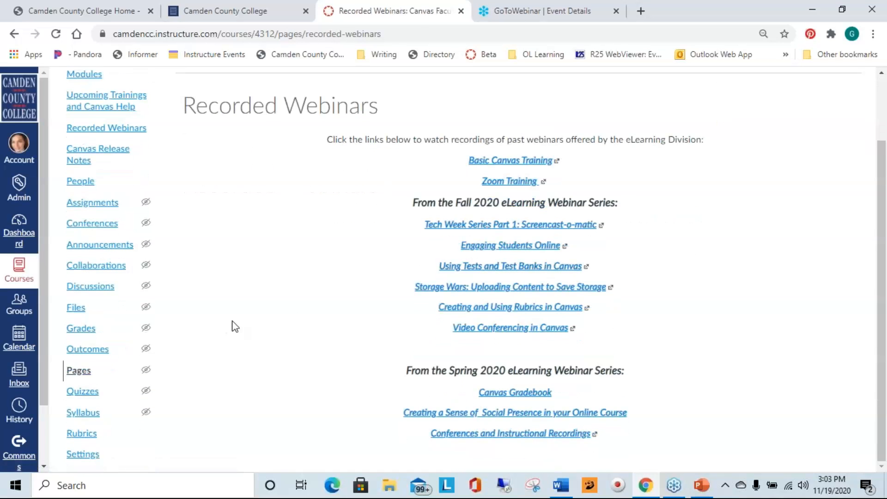
{"action": "scroll", "coordinate": [238, 318], "scroll_direction": "up", "scroll_amount": 2}
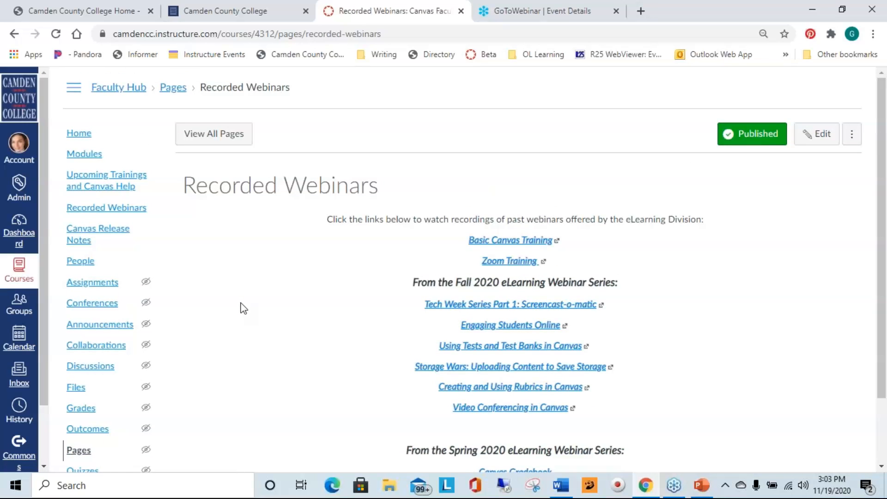
Step: Return to the dashboard and open the Fall 2020 course (HIS-121-01)
{"action": "left_click", "coordinate": [22, 241]}
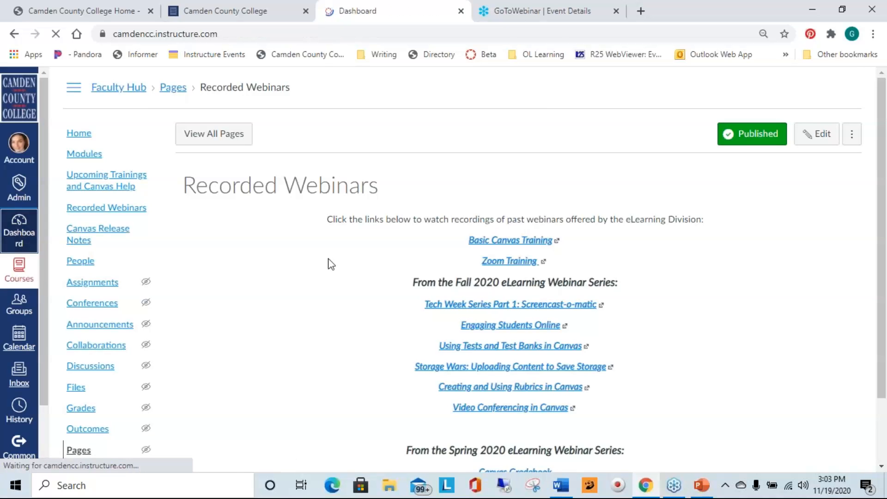
{"action": "scroll", "coordinate": [525, 232], "scroll_direction": "down", "scroll_amount": 10}
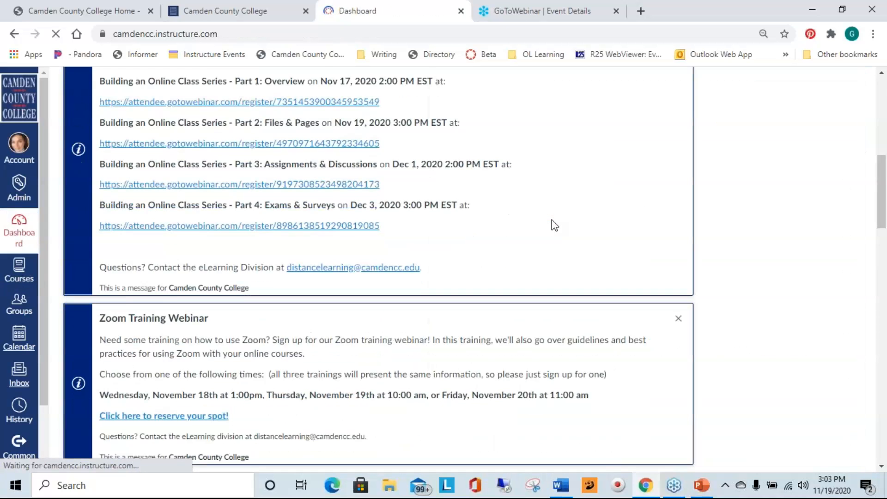
{"action": "scroll", "coordinate": [550, 223], "scroll_direction": "down", "scroll_amount": 10}
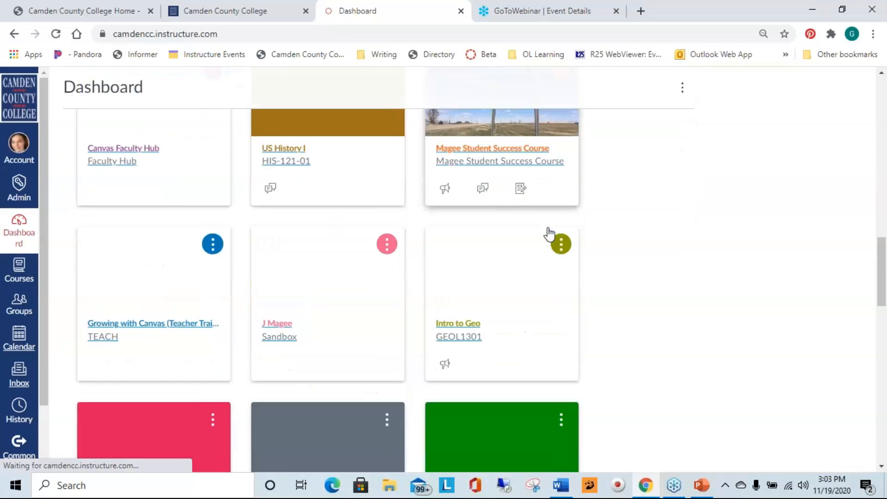
{"action": "scroll", "coordinate": [546, 240], "scroll_direction": "down", "scroll_amount": 4}
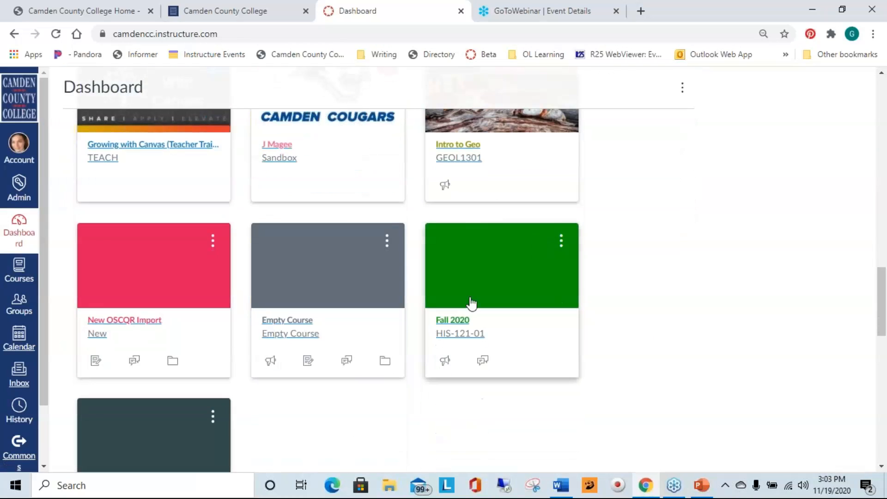
{"action": "left_click", "coordinate": [452, 321]}
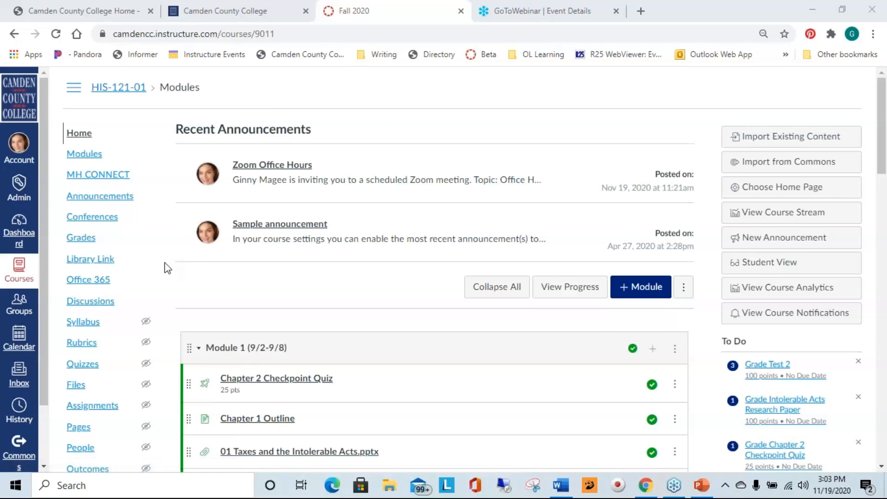
Step: Open the Fall 2020 course's Files area and look through the full list of stored files
{"action": "scroll", "coordinate": [168, 268], "scroll_direction": "down", "scroll_amount": 2}
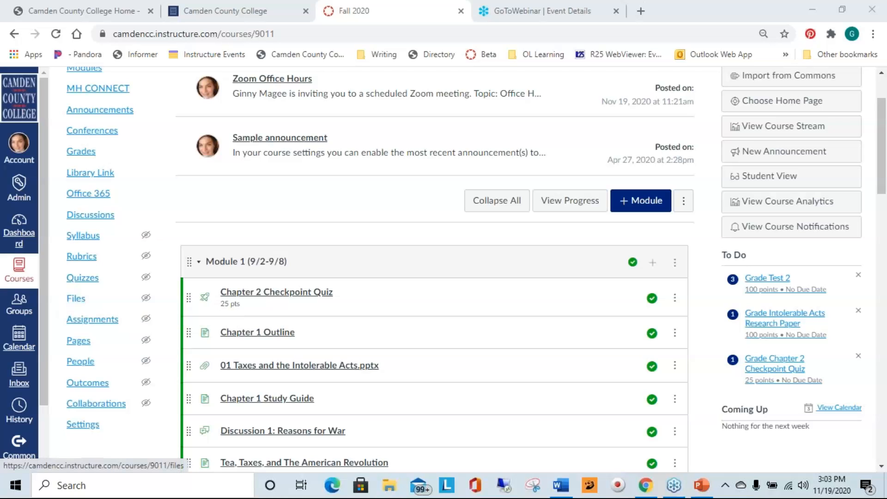
{"action": "left_click", "coordinate": [74, 302]}
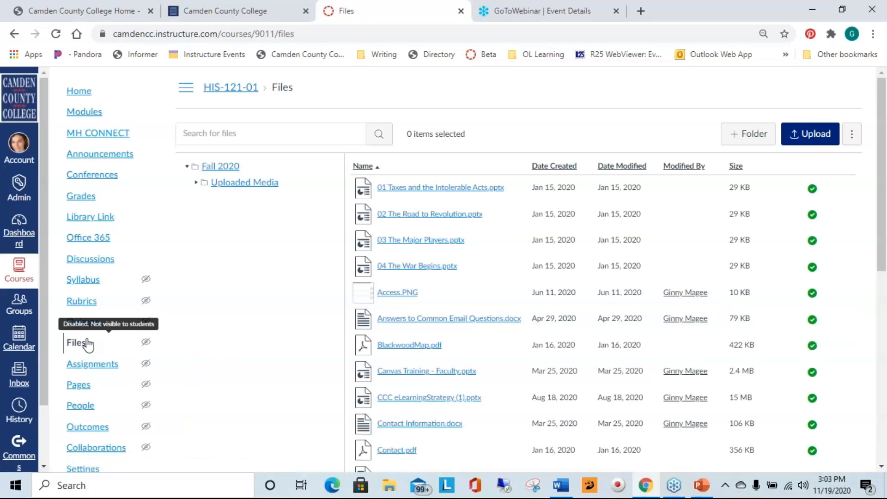
{"action": "scroll", "coordinate": [586, 176], "scroll_direction": "down", "scroll_amount": 2}
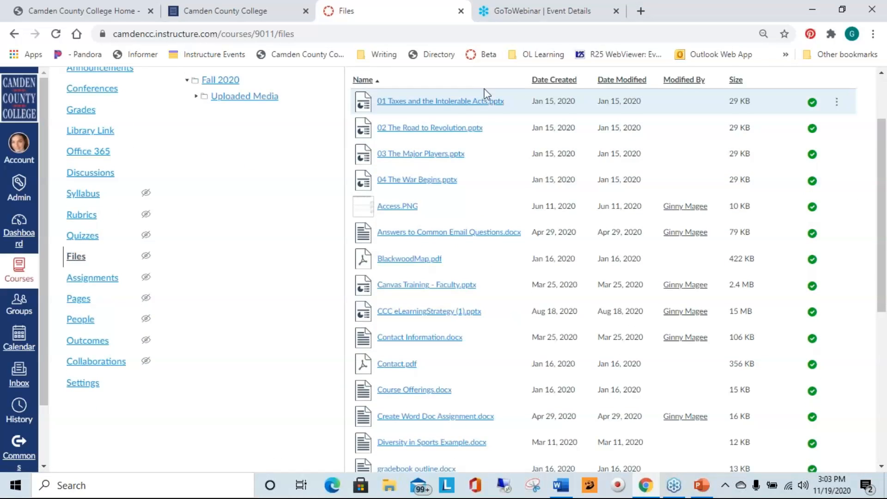
{"action": "scroll", "coordinate": [430, 438], "scroll_direction": "down", "scroll_amount": 4}
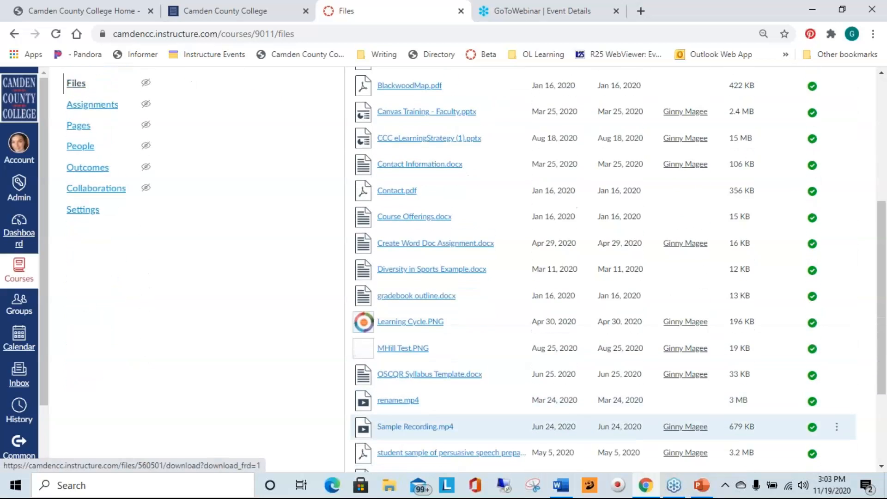
{"action": "scroll", "coordinate": [430, 426], "scroll_direction": "down", "scroll_amount": 3}
{"action": "scroll", "coordinate": [430, 426], "scroll_direction": "up", "scroll_amount": 2}
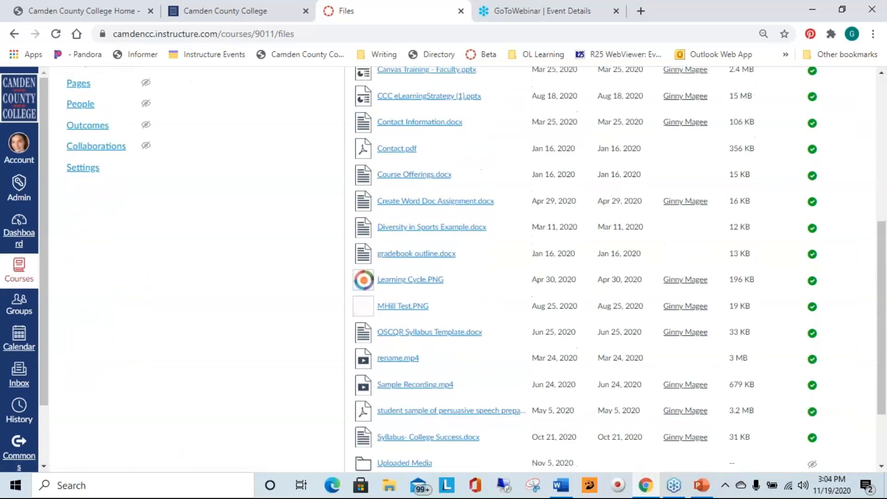
{"action": "scroll", "coordinate": [390, 411], "scroll_direction": "up", "scroll_amount": 7}
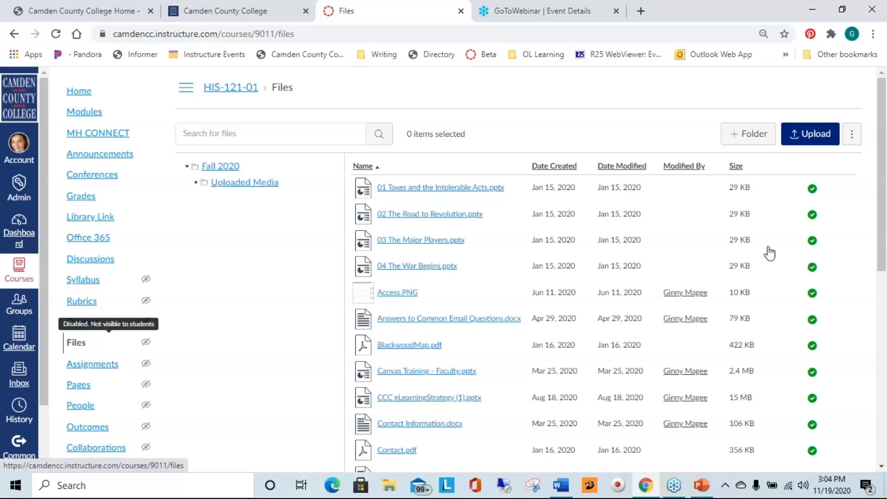
{"action": "scroll", "coordinate": [459, 182], "scroll_direction": "down", "scroll_amount": 5}
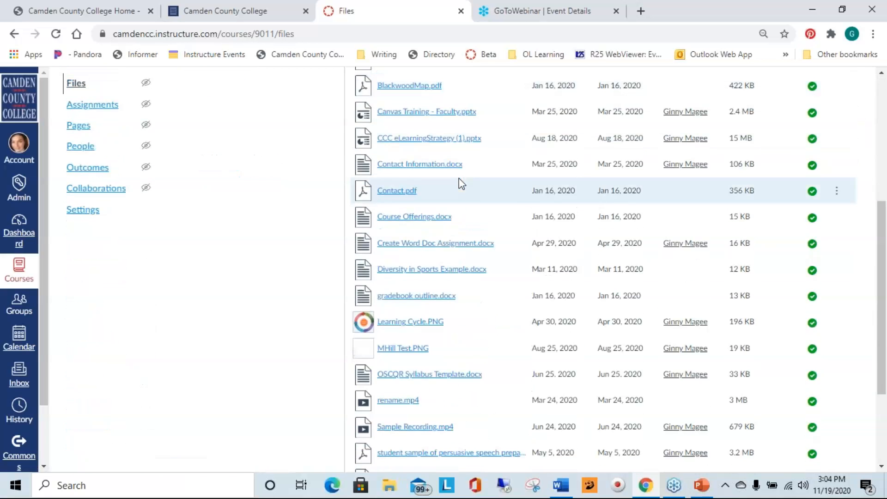
{"action": "scroll", "coordinate": [424, 365], "scroll_direction": "up", "scroll_amount": 5}
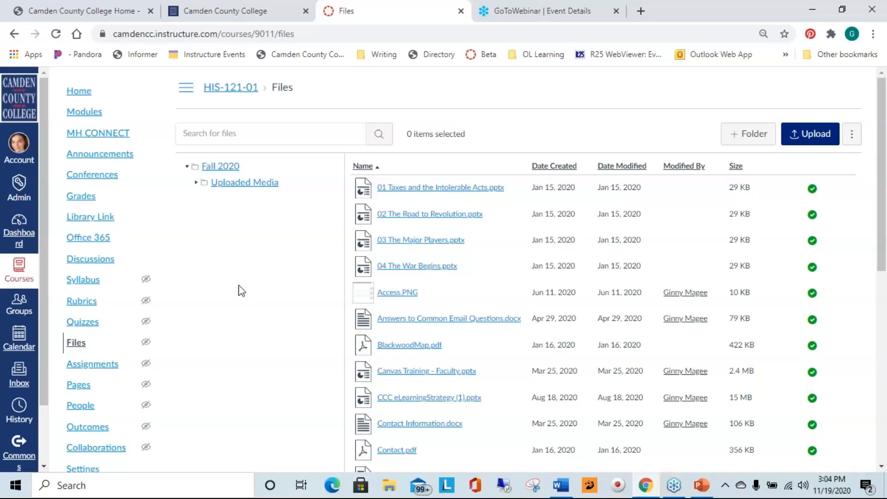
Step: Open the course's Modules page and look over the items in Module 1 (9/2-9/8)
{"action": "left_click", "coordinate": [83, 114]}
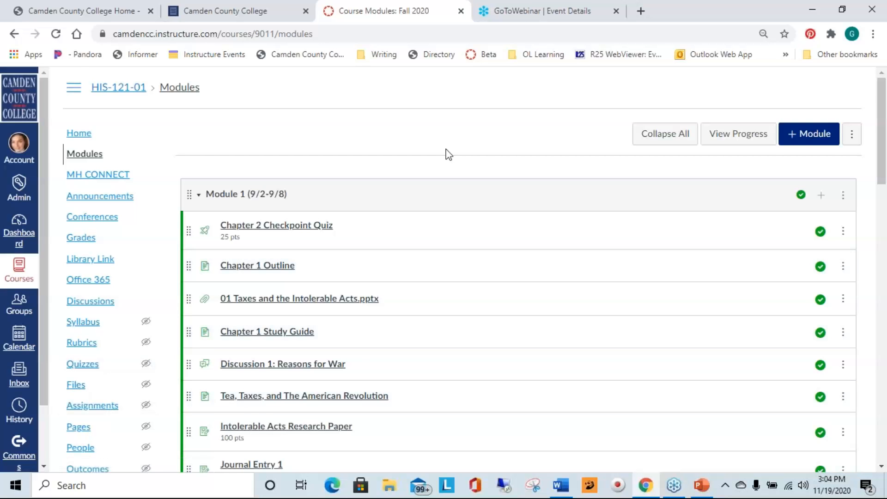
{"action": "scroll", "coordinate": [448, 154], "scroll_direction": "down", "scroll_amount": 2}
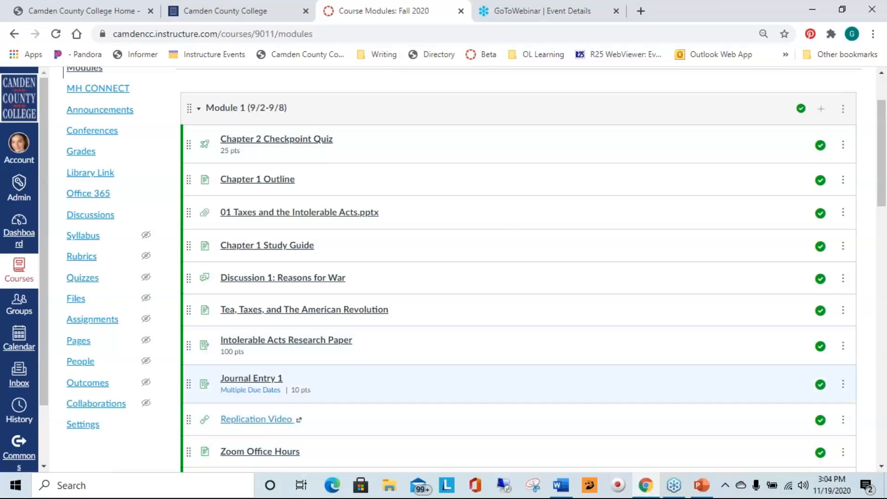
Step: Review the visible and hidden items in the course's navigation settings and save the navigation arrangement
{"action": "left_click", "coordinate": [82, 430]}
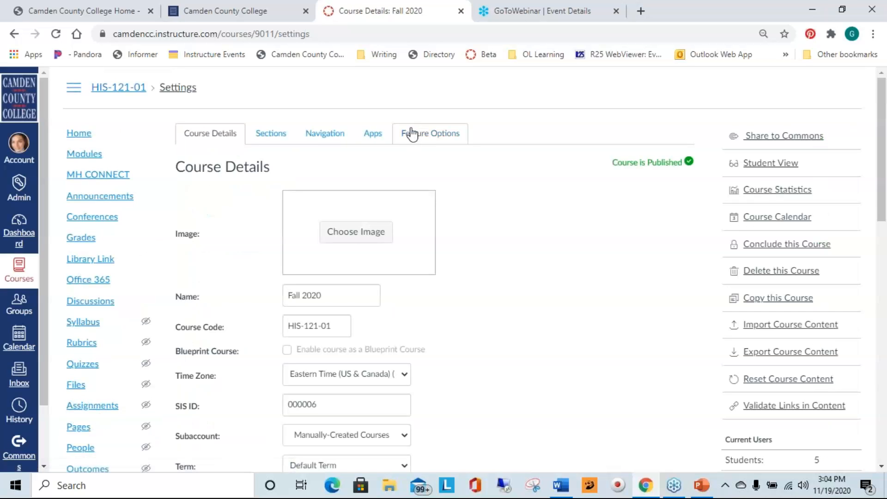
{"action": "left_click", "coordinate": [332, 133]}
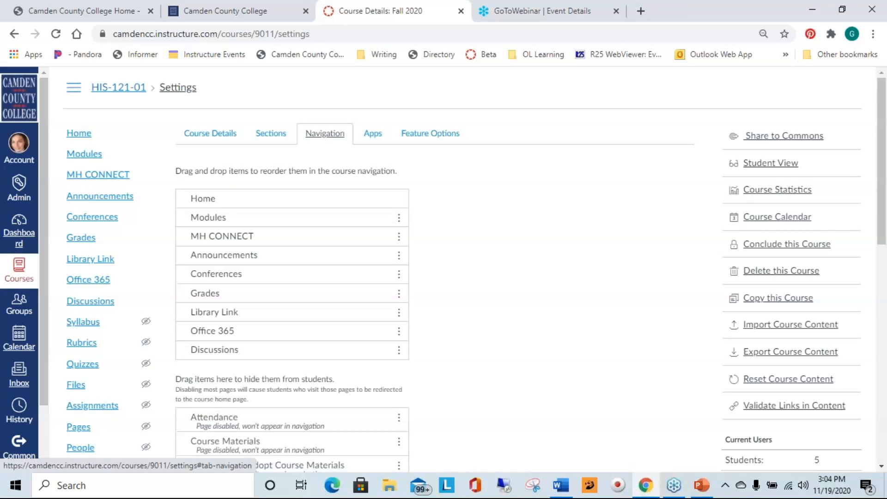
{"action": "scroll", "coordinate": [494, 273], "scroll_direction": "down", "scroll_amount": 2}
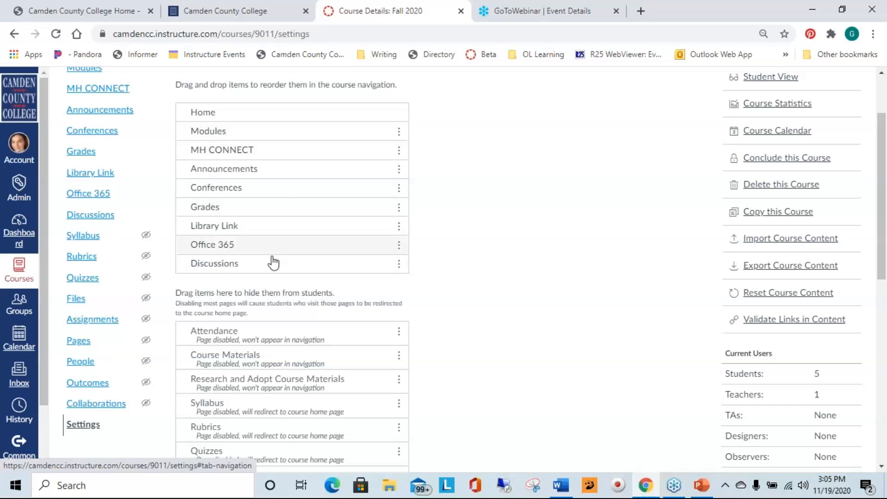
{"action": "scroll", "coordinate": [514, 251], "scroll_direction": "down", "scroll_amount": 2}
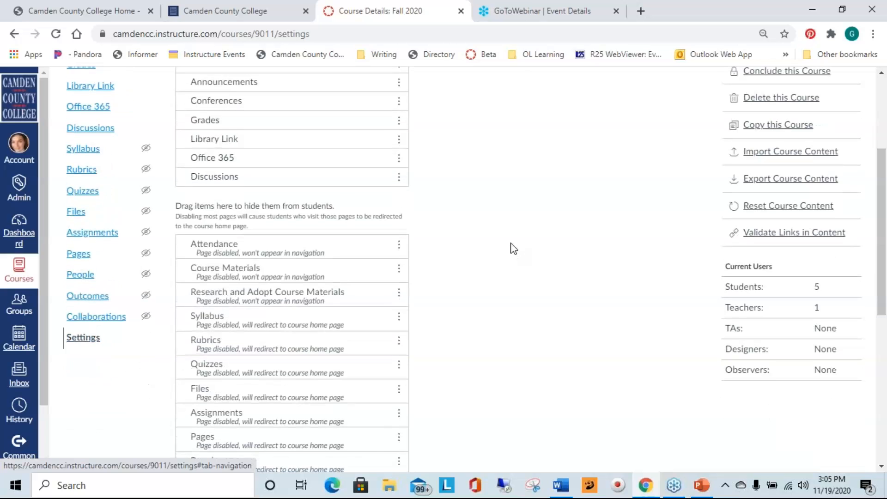
{"action": "scroll", "coordinate": [514, 249], "scroll_direction": "down", "scroll_amount": 2}
{"action": "scroll", "coordinate": [469, 318], "scroll_direction": "down", "scroll_amount": 2}
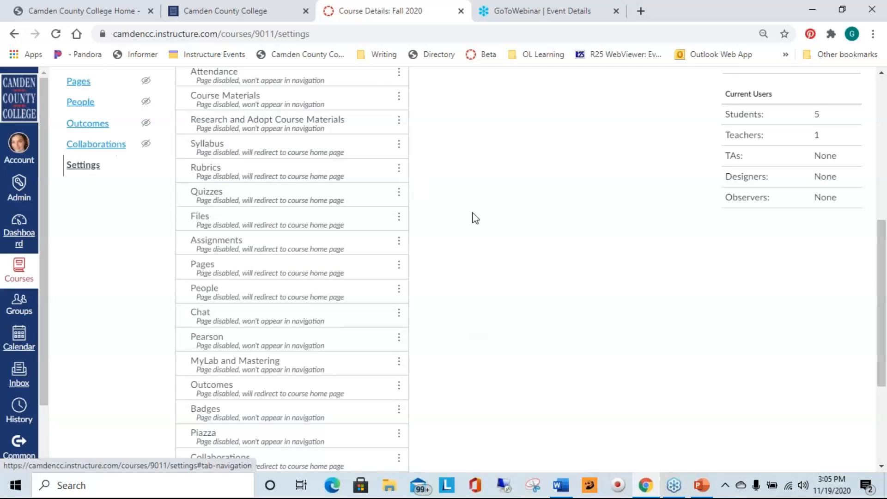
{"action": "scroll", "coordinate": [475, 218], "scroll_direction": "down", "scroll_amount": 2}
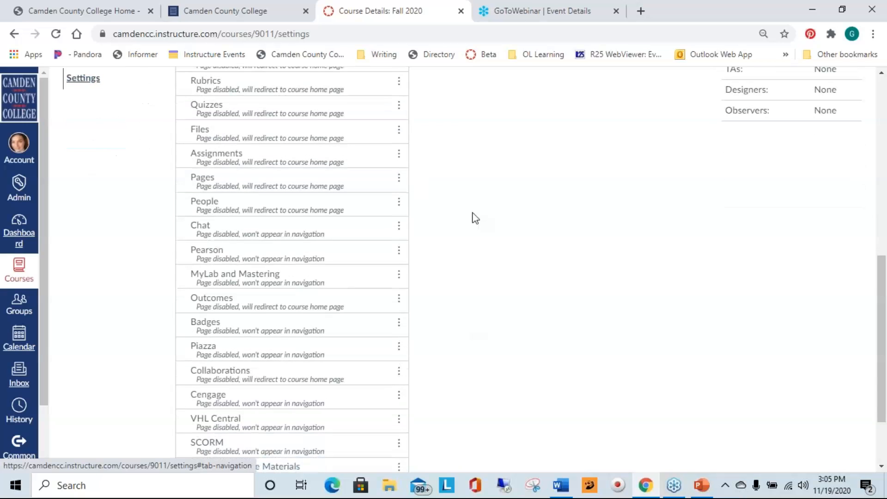
{"action": "scroll", "coordinate": [475, 218], "scroll_direction": "down", "scroll_amount": 2}
{"action": "left_click", "coordinate": [193, 446]}
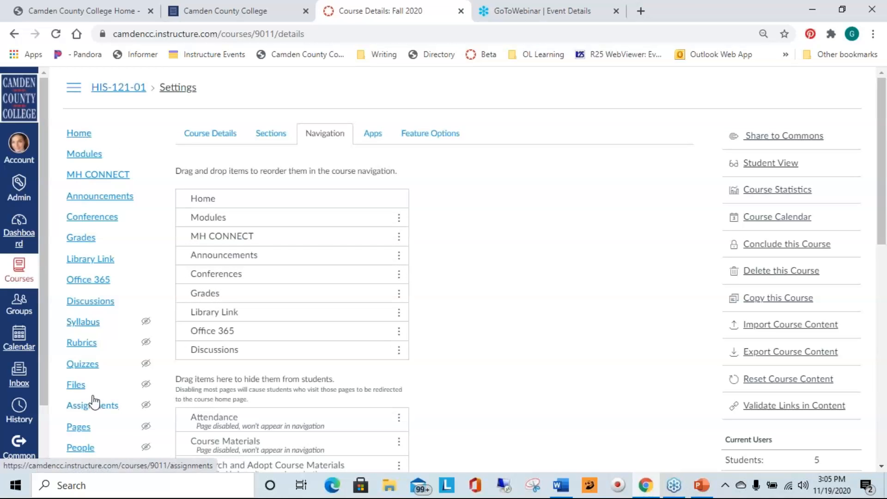
Step: Go back to the course's Files and open the preview of "Syllabus- College Success.docx"
{"action": "left_click", "coordinate": [76, 384]}
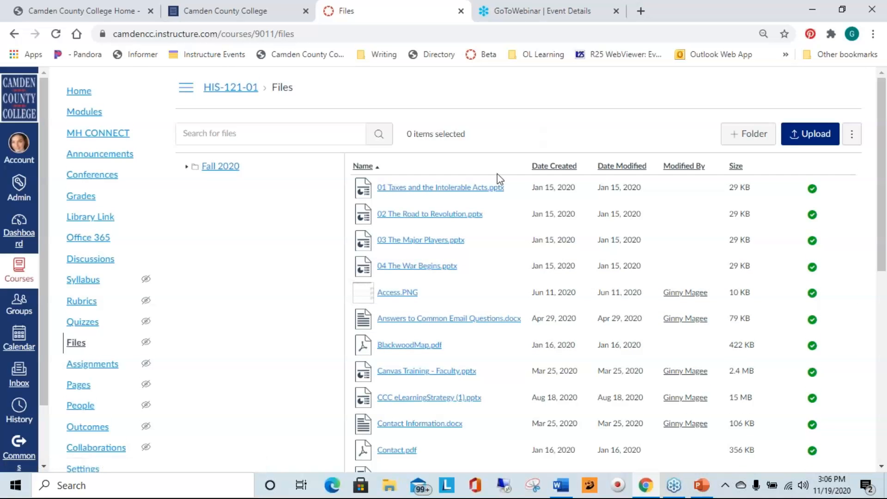
{"action": "scroll", "coordinate": [498, 174], "scroll_direction": "down", "scroll_amount": 3}
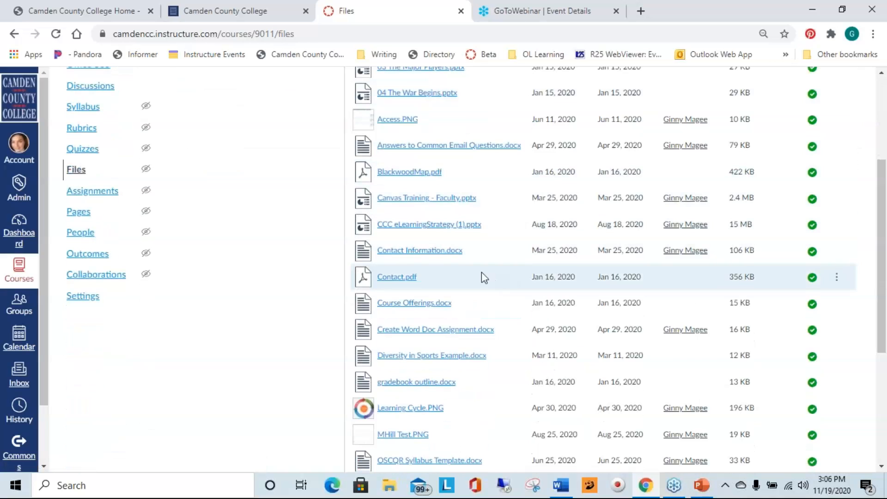
{"action": "scroll", "coordinate": [279, 347], "scroll_direction": "down", "scroll_amount": 3}
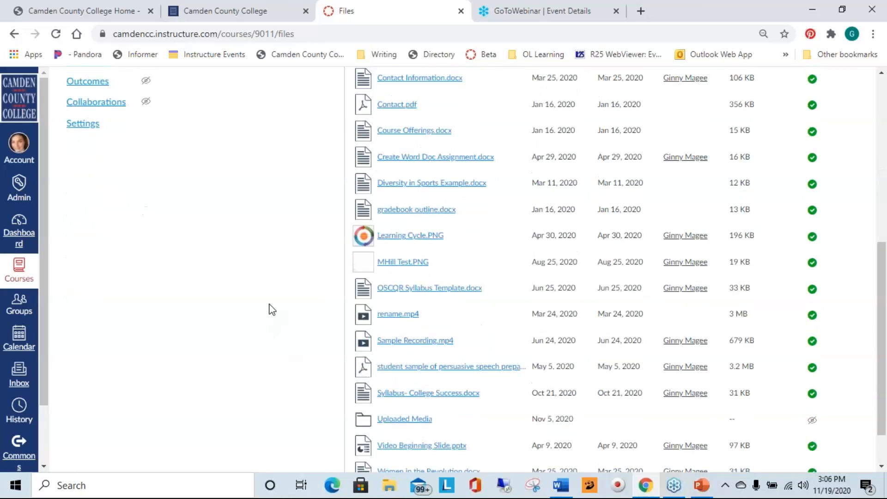
{"action": "scroll", "coordinate": [242, 300], "scroll_direction": "down", "scroll_amount": 3}
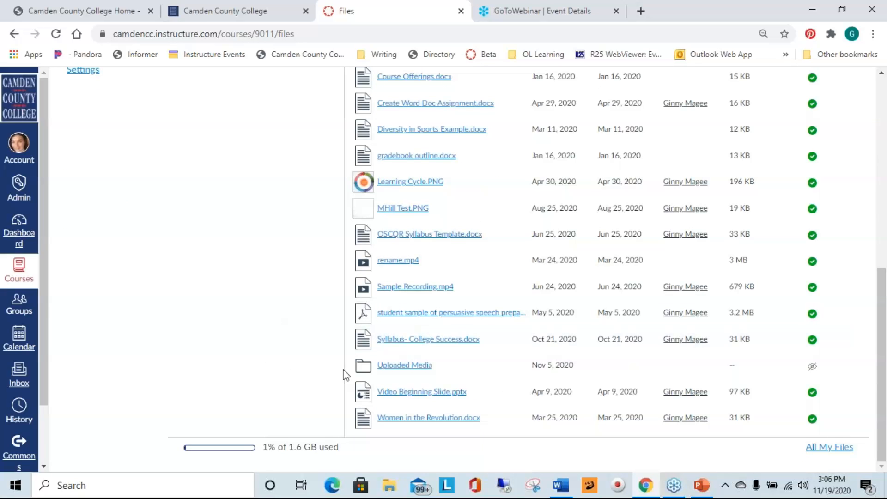
{"action": "left_click", "coordinate": [411, 340]}
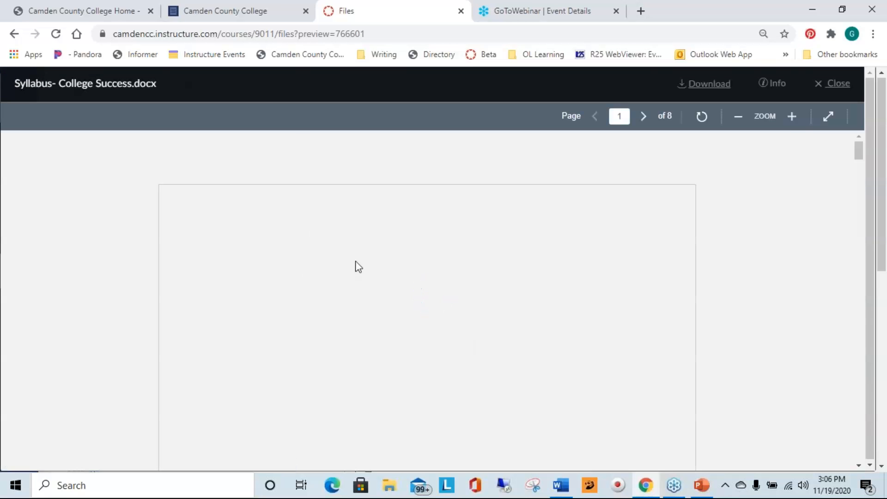
Step: Look through the contact information and correspondence sections in the syllabus preview and close the preview
{"action": "scroll", "coordinate": [356, 263], "scroll_direction": "down", "scroll_amount": 4}
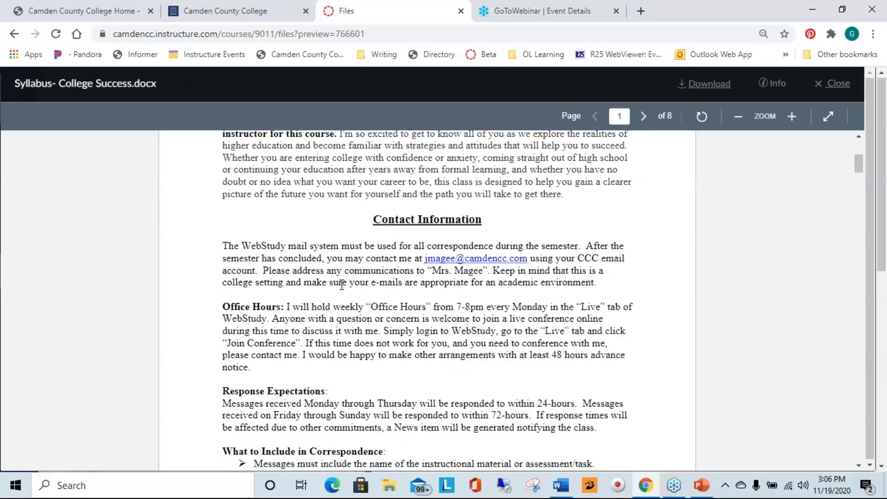
{"action": "triple_click", "coordinate": [349, 326]}
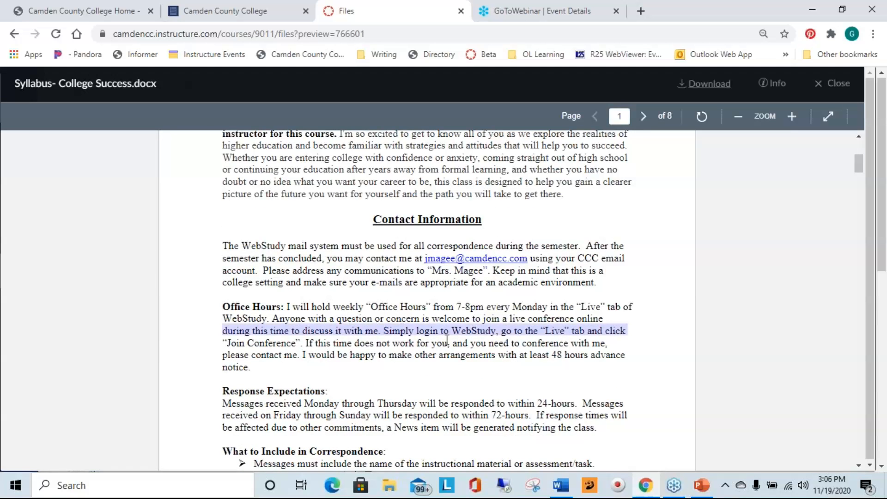
{"action": "scroll", "coordinate": [446, 341], "scroll_direction": "down", "scroll_amount": 5}
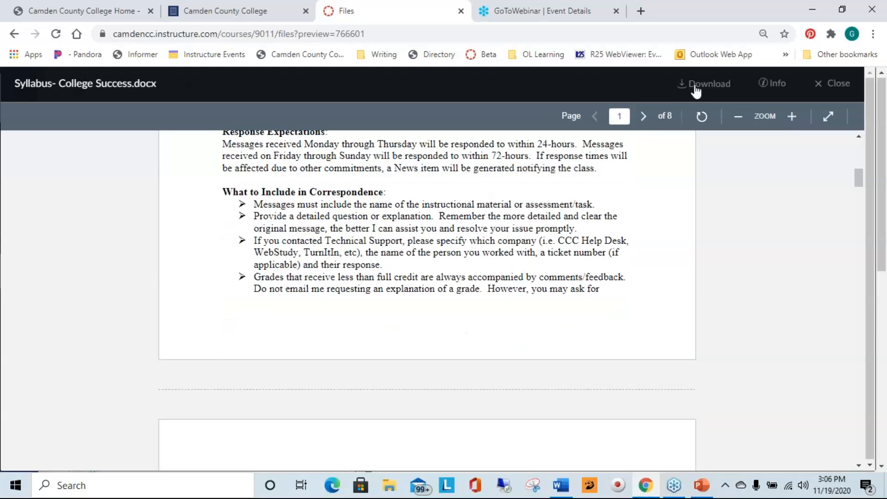
{"action": "left_click", "coordinate": [695, 89]}
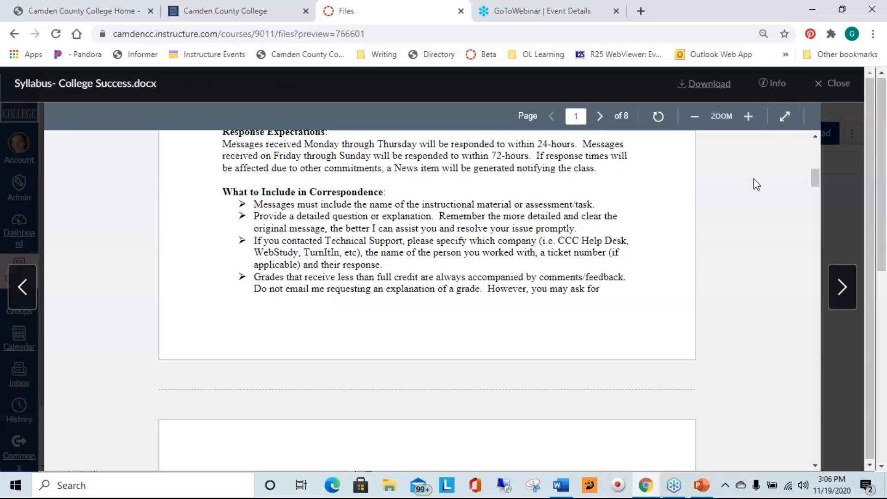
{"action": "left_click", "coordinate": [828, 88]}
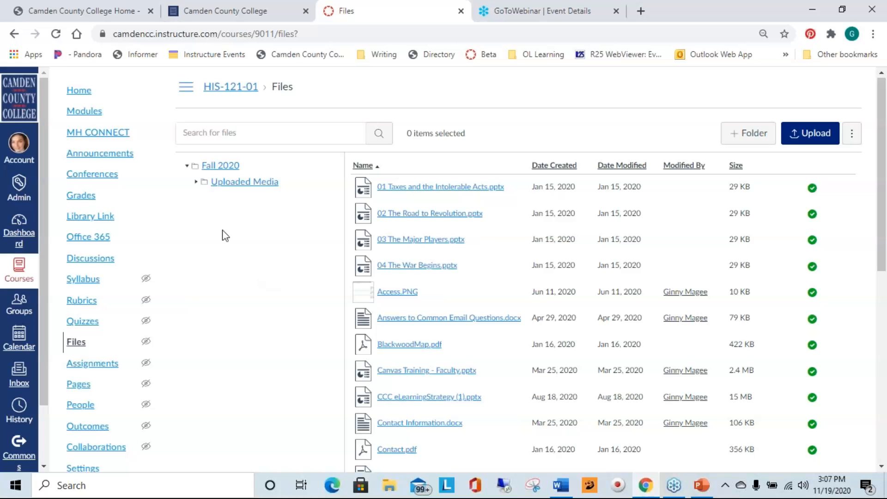
Step: Look through the Fall 2020 course's file list down to its storage usage indicator
{"action": "scroll", "coordinate": [257, 302], "scroll_direction": "down", "scroll_amount": 6}
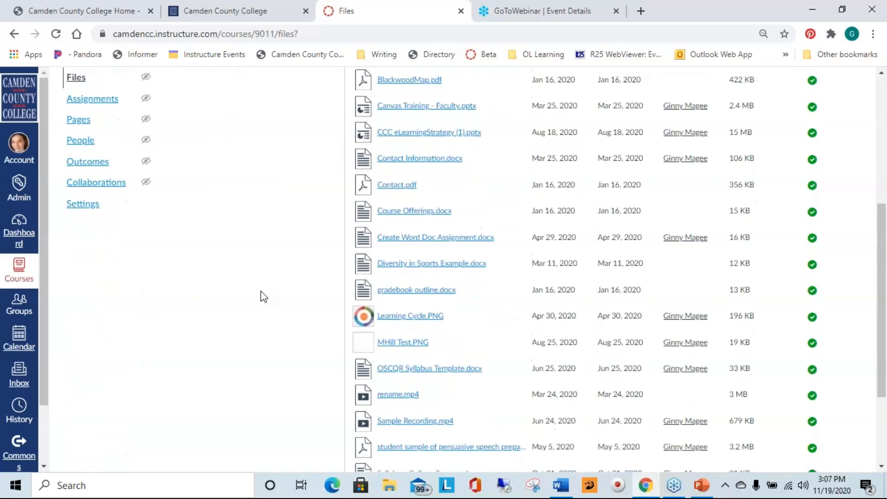
{"action": "scroll", "coordinate": [261, 323], "scroll_direction": "down", "scroll_amount": 3}
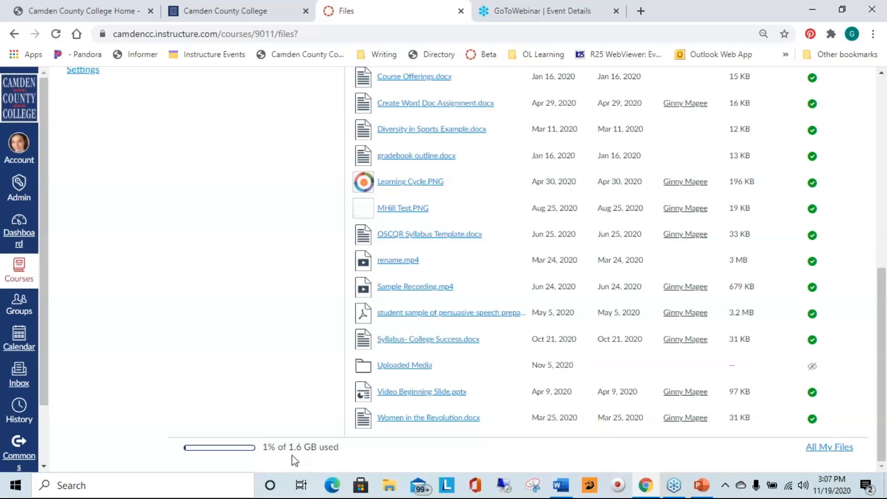
{"action": "scroll", "coordinate": [244, 363], "scroll_direction": "up", "scroll_amount": 5}
{"action": "scroll", "coordinate": [246, 364], "scroll_direction": "up", "scroll_amount": 3}
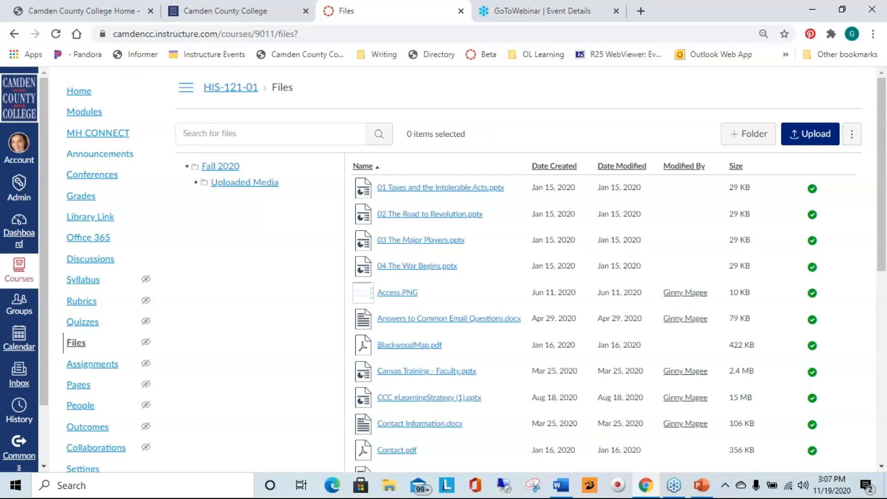
Step: Open the personal Files area from the account options and look through its course folders and stored files
{"action": "left_click", "coordinate": [16, 148]}
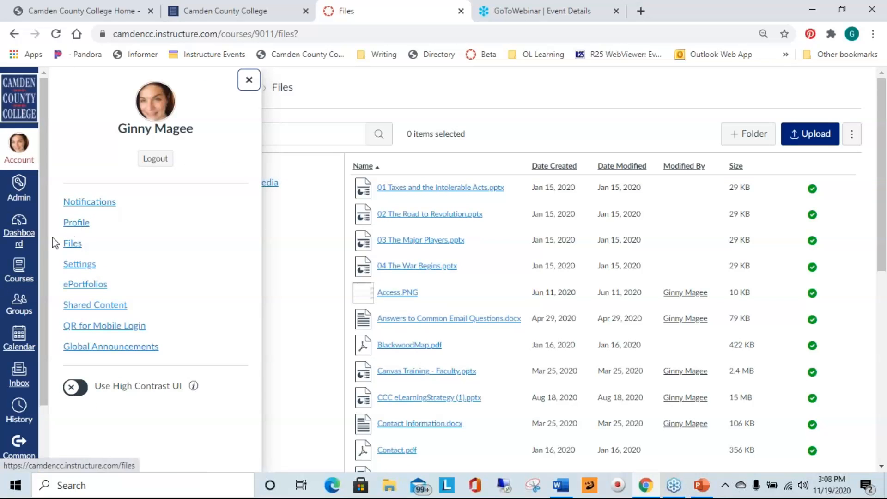
{"action": "left_click", "coordinate": [76, 245]}
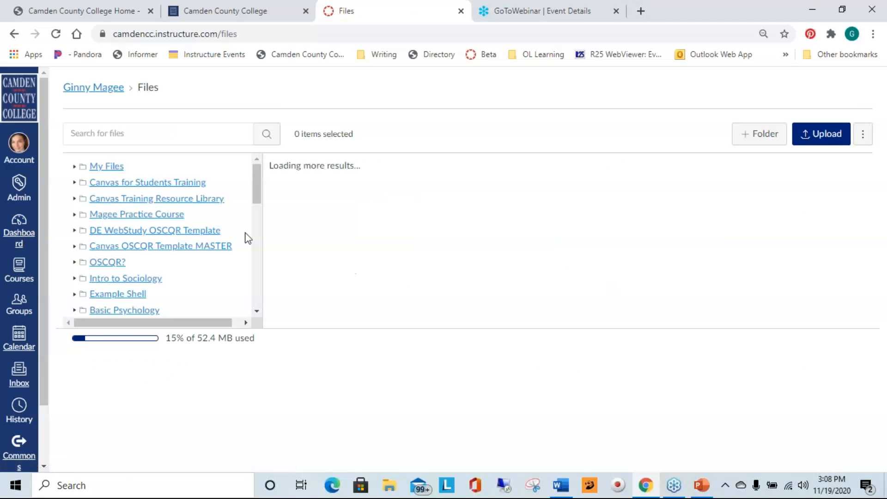
{"action": "scroll", "coordinate": [178, 202], "scroll_direction": "down", "scroll_amount": 2}
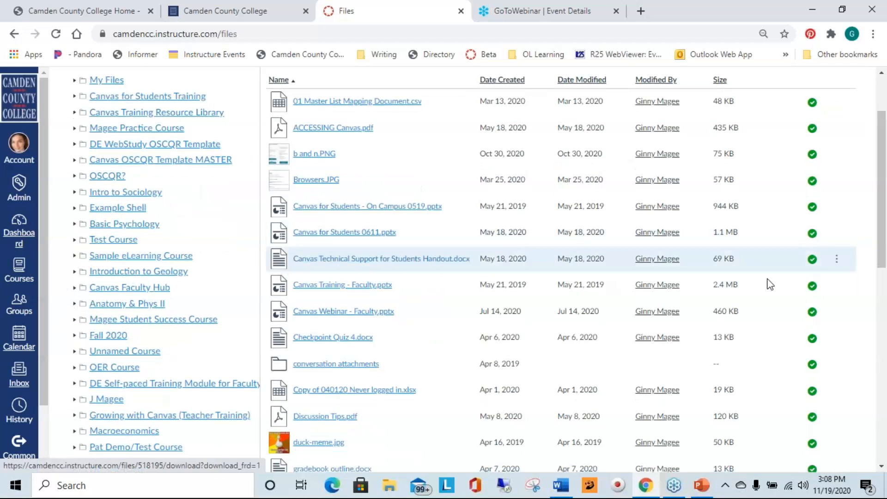
{"action": "scroll", "coordinate": [462, 185], "scroll_direction": "up", "scroll_amount": 2}
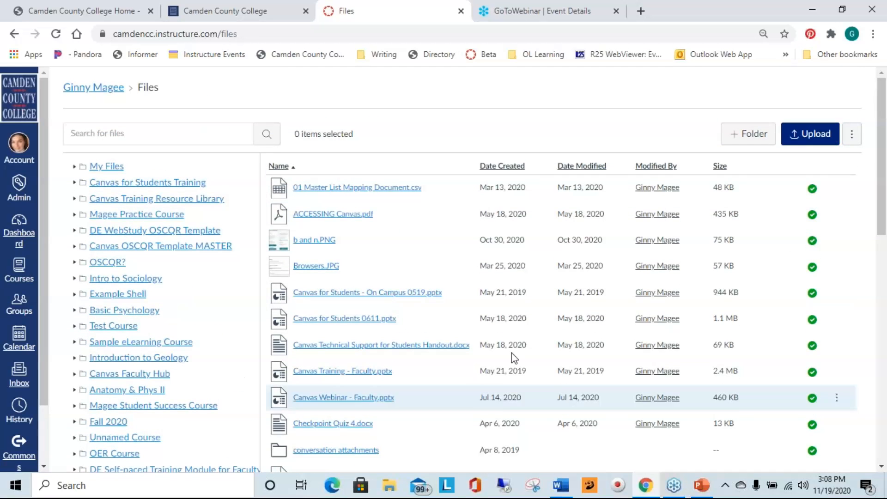
{"action": "scroll", "coordinate": [633, 293], "scroll_direction": "down", "scroll_amount": 4}
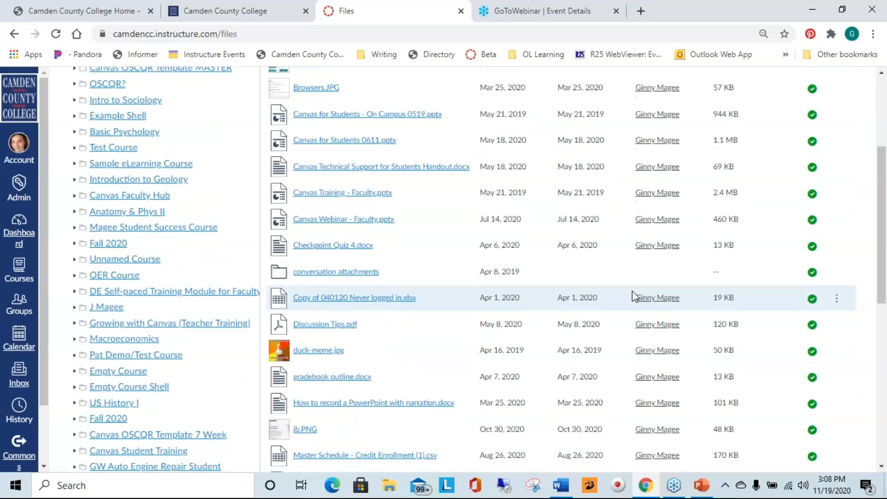
{"action": "scroll", "coordinate": [633, 292], "scroll_direction": "down", "scroll_amount": 2}
{"action": "scroll", "coordinate": [600, 319], "scroll_direction": "down", "scroll_amount": 1}
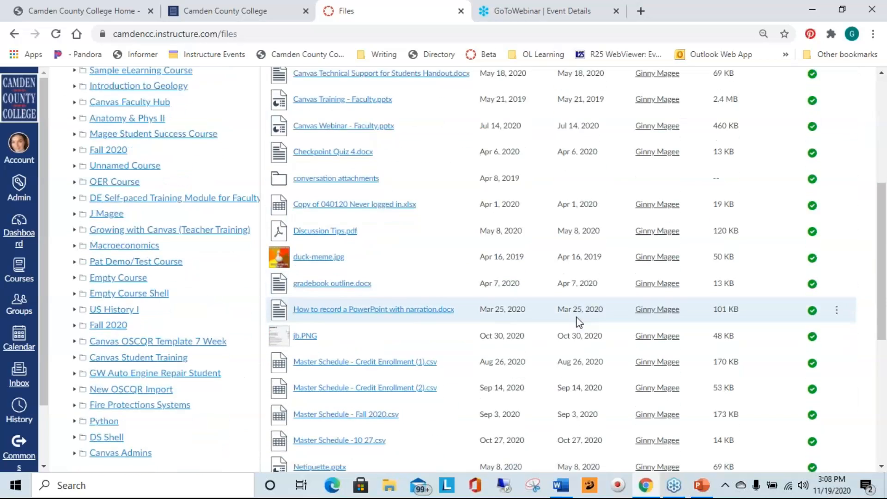
{"action": "scroll", "coordinate": [579, 322], "scroll_direction": "down", "scroll_amount": 7}
{"action": "scroll", "coordinate": [579, 323], "scroll_direction": "up", "scroll_amount": 6}
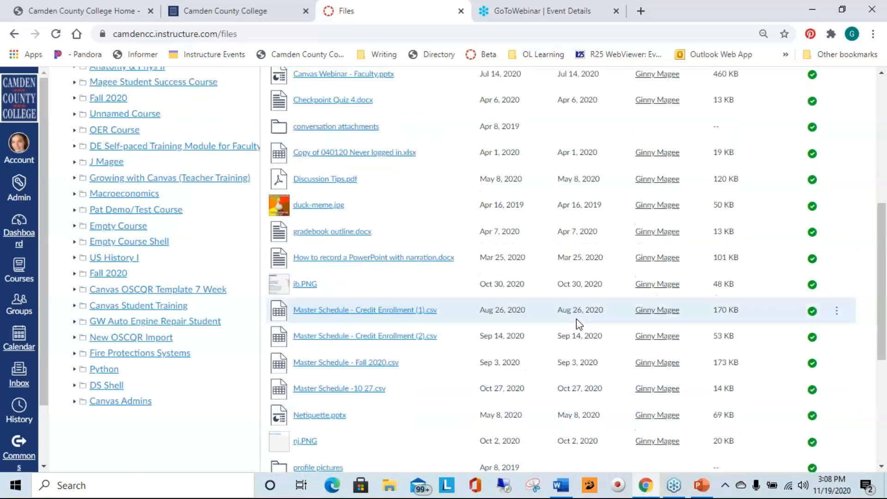
{"action": "scroll", "coordinate": [578, 322], "scroll_direction": "up", "scroll_amount": 7}
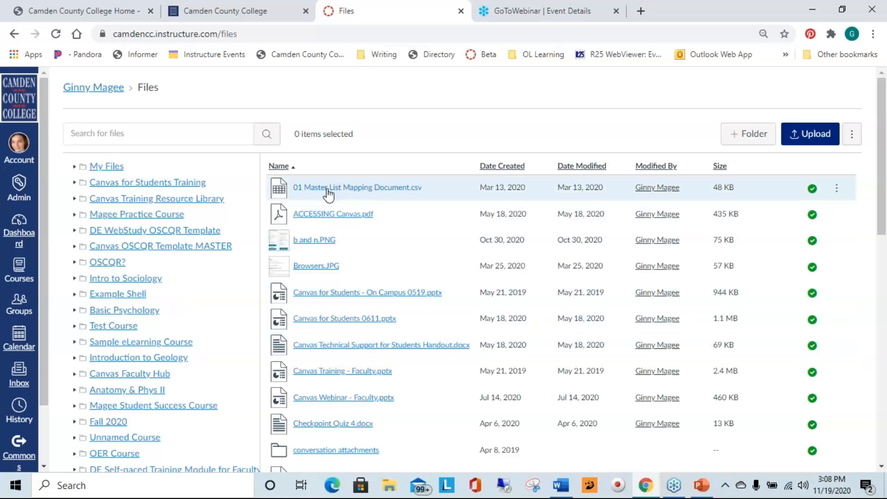
Step: Check the storage usage indicator below the personal file list and review the course folders again
{"action": "scroll", "coordinate": [488, 298], "scroll_direction": "down", "scroll_amount": 2}
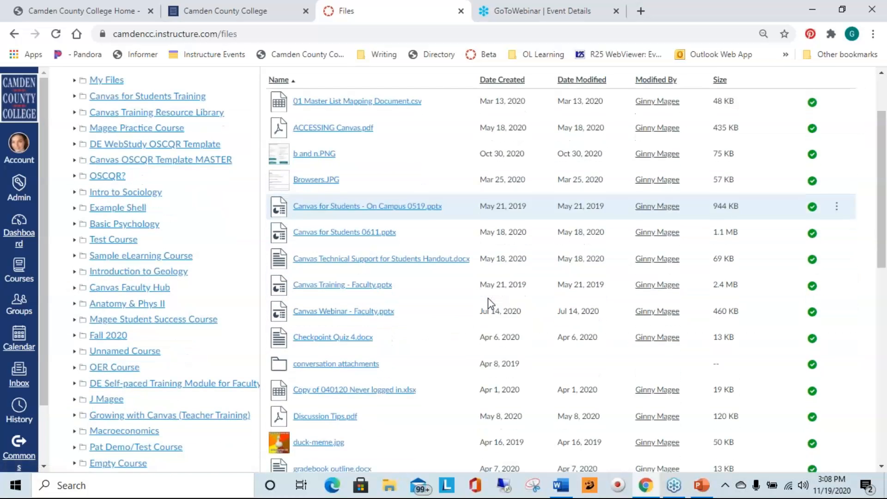
{"action": "scroll", "coordinate": [488, 297], "scroll_direction": "down", "scroll_amount": 4}
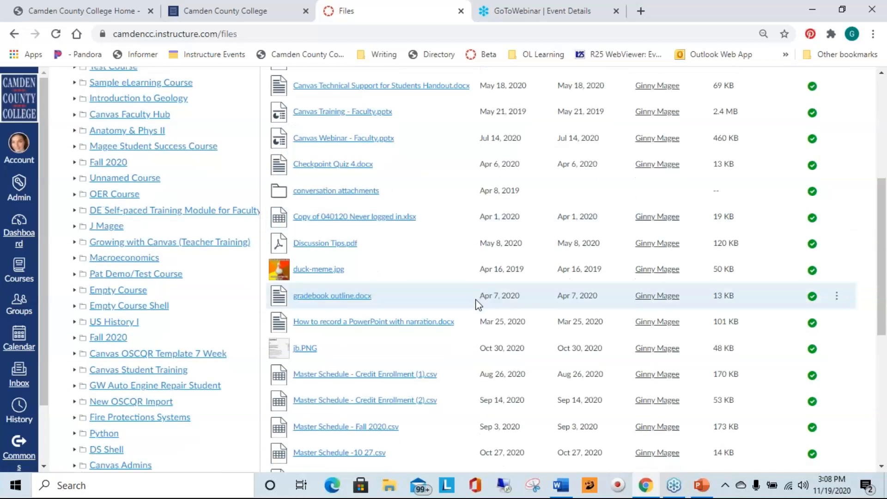
{"action": "scroll", "coordinate": [478, 305], "scroll_direction": "down", "scroll_amount": 7}
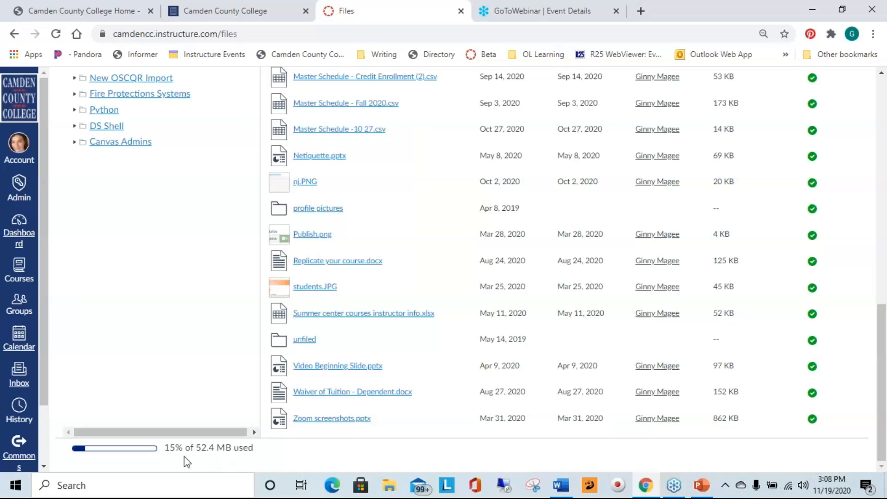
{"action": "scroll", "coordinate": [309, 460], "scroll_direction": "up", "scroll_amount": 1}
{"action": "scroll", "coordinate": [310, 460], "scroll_direction": "down", "scroll_amount": 1}
{"action": "scroll", "coordinate": [386, 459], "scroll_direction": "up", "scroll_amount": 15}
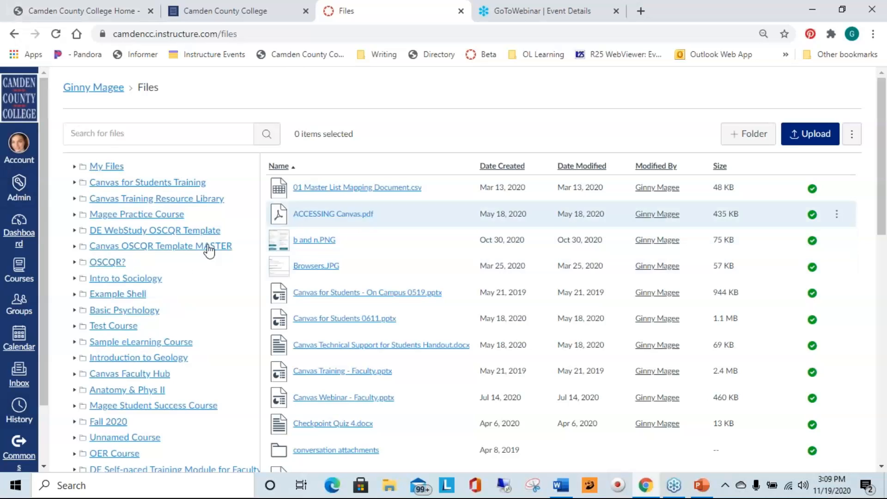
{"action": "scroll", "coordinate": [265, 211], "scroll_direction": "down", "scroll_amount": 4}
{"action": "scroll", "coordinate": [257, 211], "scroll_direction": "down", "scroll_amount": 7}
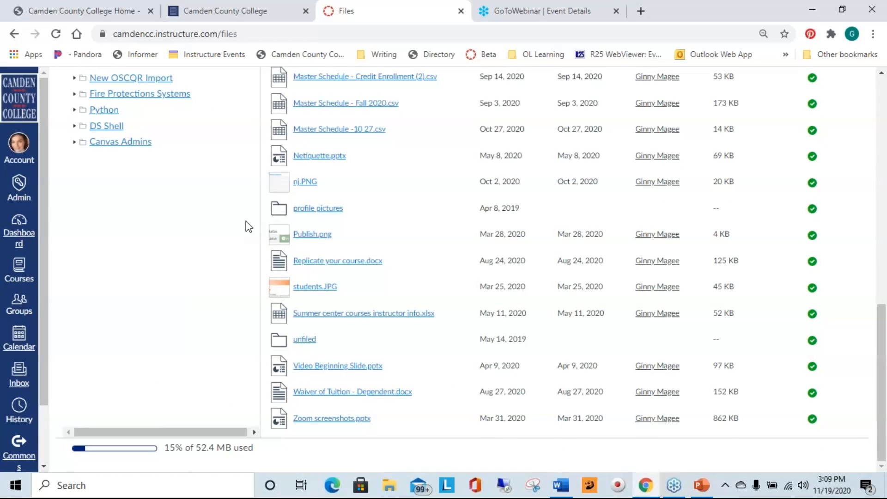
{"action": "scroll", "coordinate": [246, 221], "scroll_direction": "up", "scroll_amount": 5}
{"action": "scroll", "coordinate": [246, 221], "scroll_direction": "up", "scroll_amount": 5}
Step: Return to the Dashboard, open the Fall 2020 (HIS-121-01) course and go to its Files area
{"action": "left_click", "coordinate": [19, 228]}
{"action": "scroll", "coordinate": [452, 184], "scroll_direction": "down", "scroll_amount": 9}
{"action": "scroll", "coordinate": [439, 203], "scroll_direction": "down", "scroll_amount": 10}
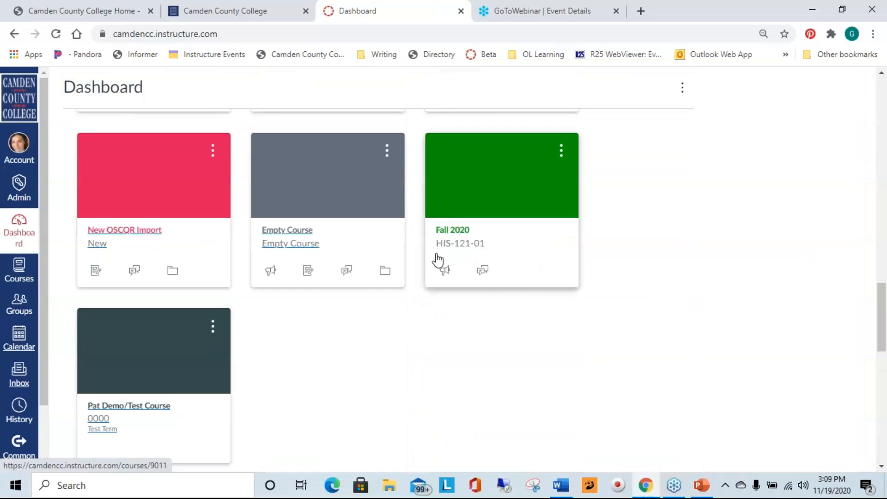
{"action": "left_click", "coordinate": [454, 244]}
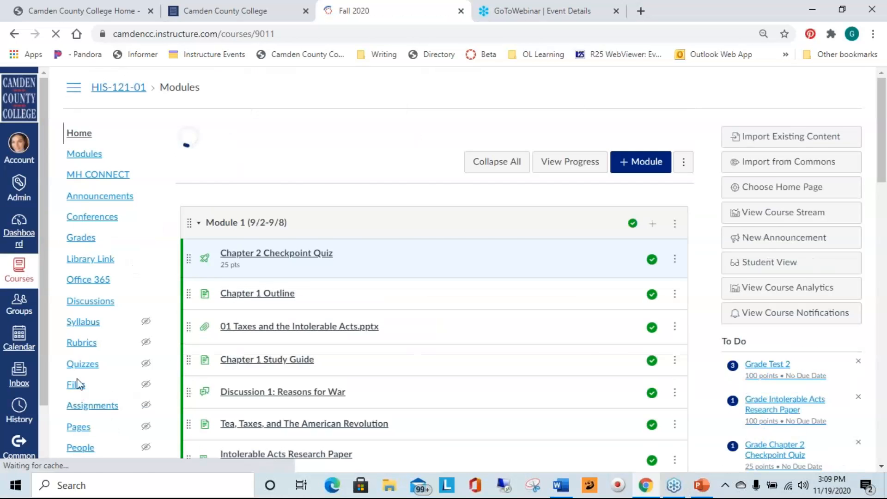
{"action": "left_click", "coordinate": [77, 385]}
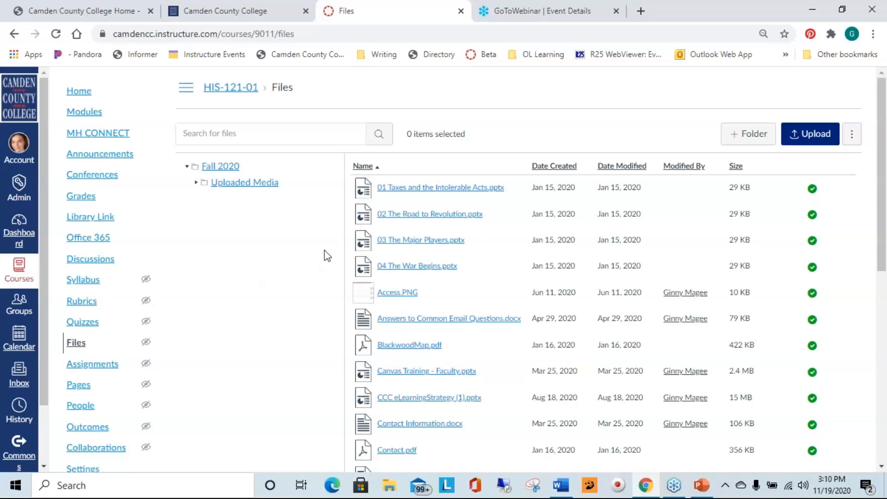
Step: Switch from the course's files to All My Files and look over the Canvas Training Resource Library folder
{"action": "scroll", "coordinate": [324, 251], "scroll_direction": "down", "scroll_amount": 9}
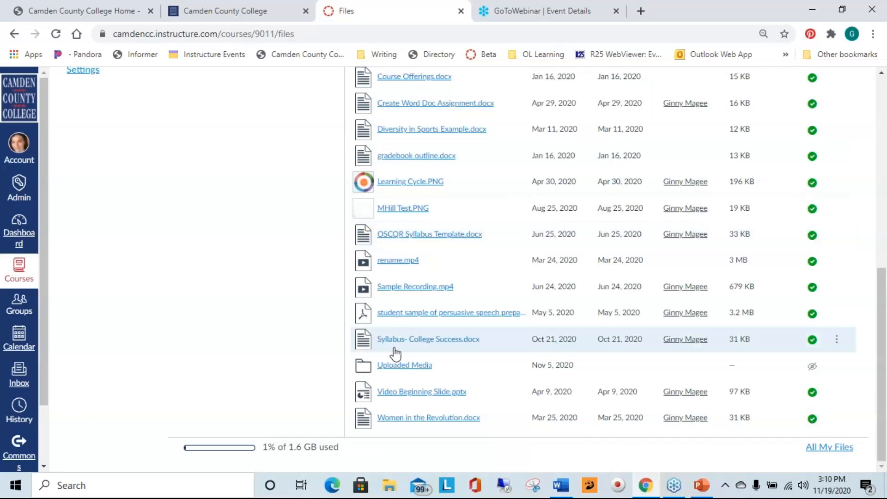
{"action": "left_click", "coordinate": [822, 452]}
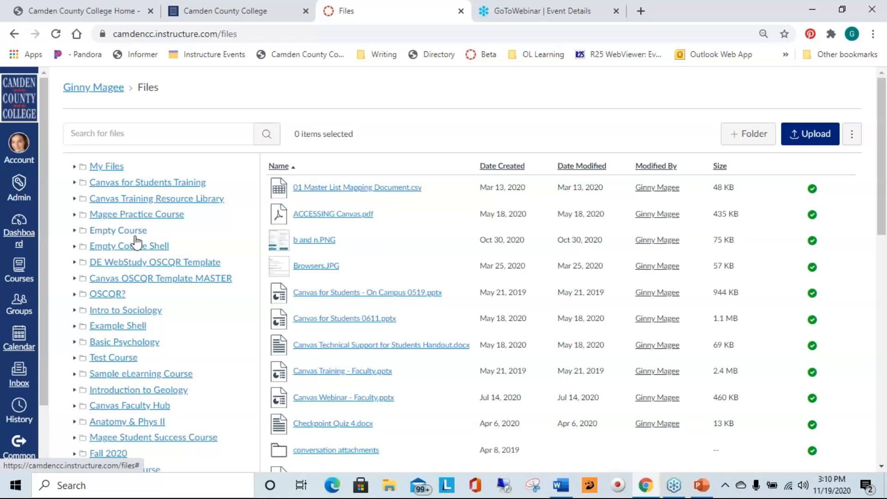
{"action": "left_click", "coordinate": [119, 200]}
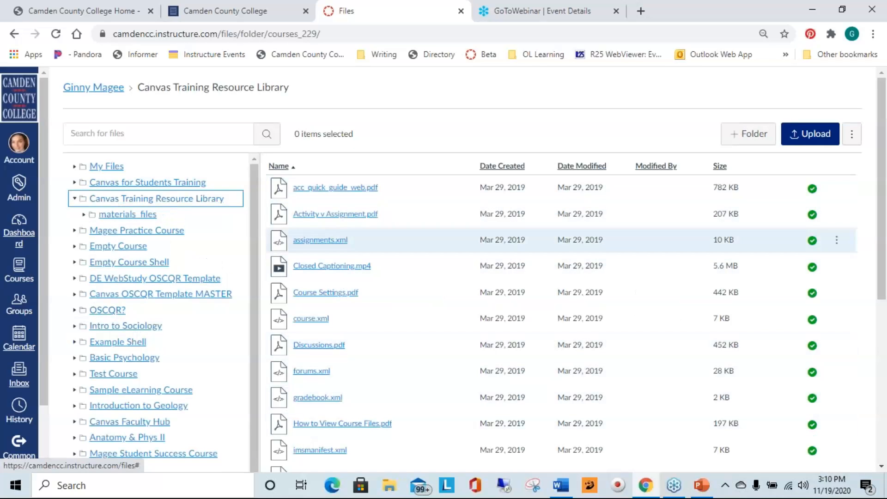
{"action": "scroll", "coordinate": [342, 290], "scroll_direction": "down", "scroll_amount": 2}
{"action": "scroll", "coordinate": [342, 290], "scroll_direction": "up", "scroll_amount": 2}
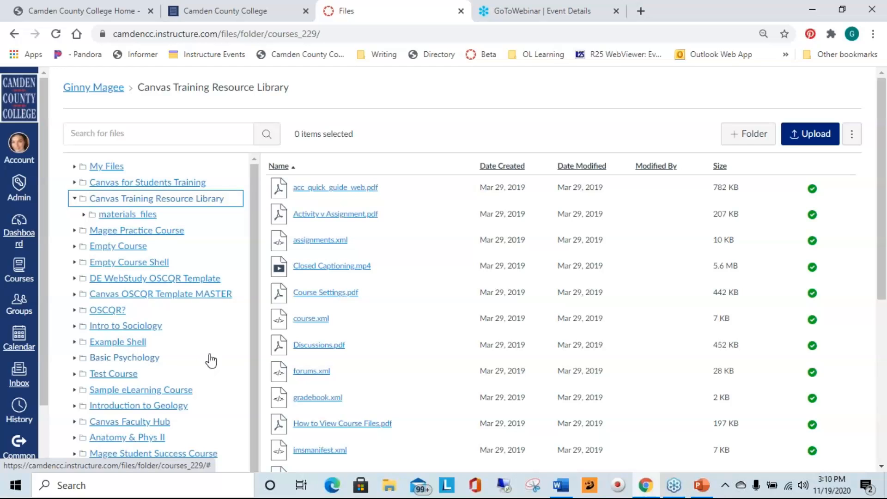
Step: Open the practice course's folder and look through the course folder tree to find Example Shell
{"action": "left_click", "coordinate": [158, 231]}
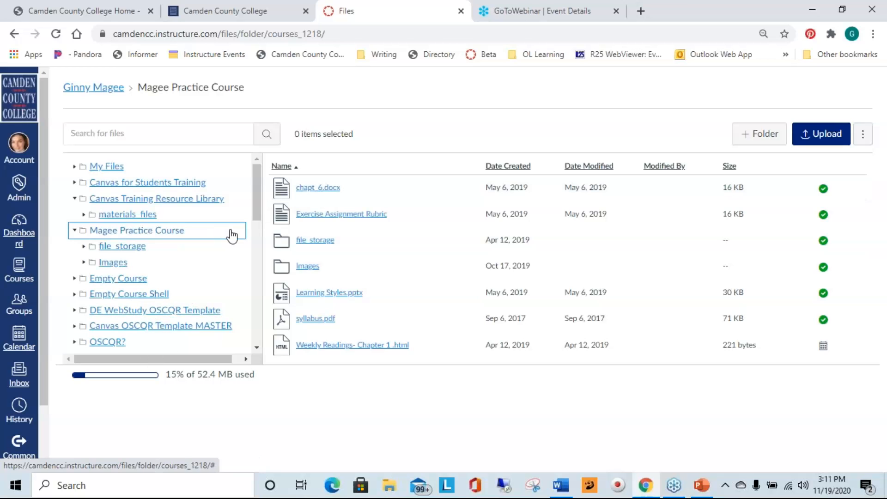
{"action": "scroll", "coordinate": [251, 221], "scroll_direction": "down", "scroll_amount": 3}
{"action": "scroll", "coordinate": [247, 220], "scroll_direction": "up", "scroll_amount": 2}
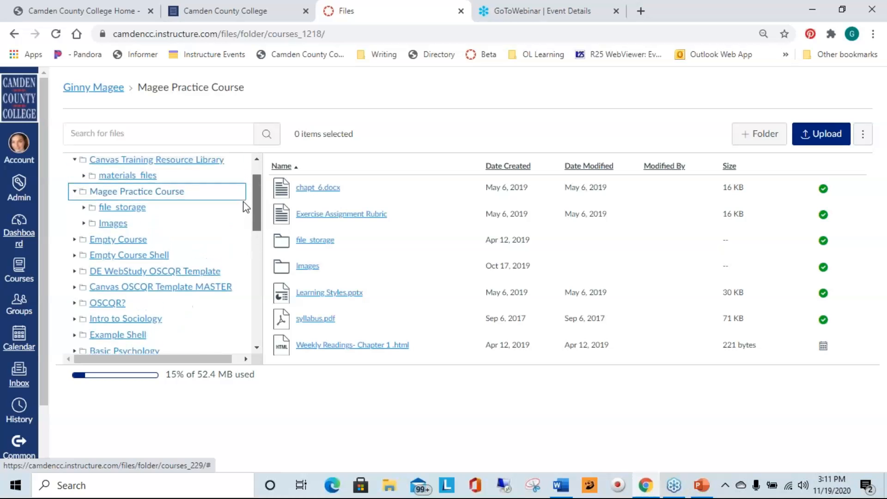
{"action": "scroll", "coordinate": [245, 205], "scroll_direction": "down", "scroll_amount": 1}
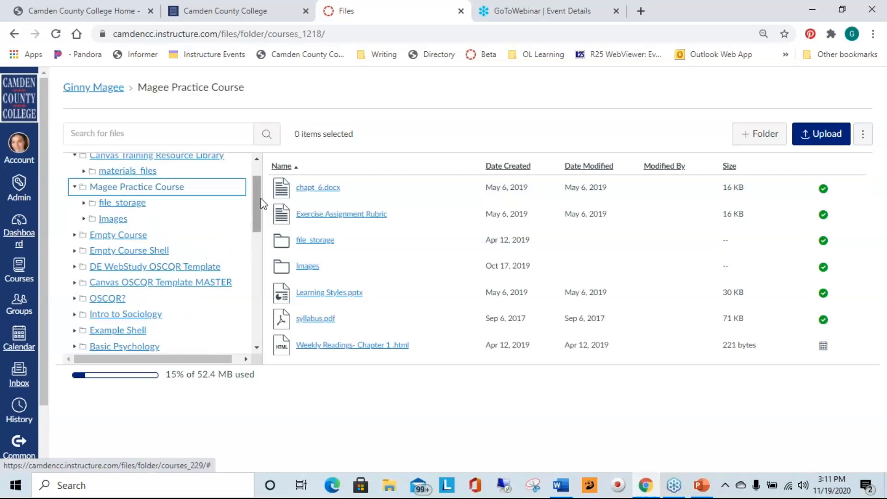
{"action": "scroll", "coordinate": [245, 232], "scroll_direction": "down", "scroll_amount": 4}
{"action": "scroll", "coordinate": [248, 234], "scroll_direction": "down", "scroll_amount": 1}
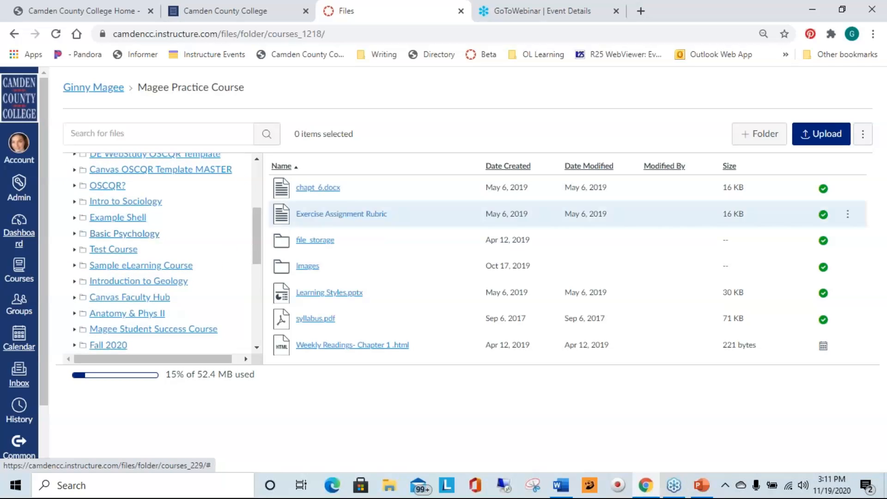
Step: Transfer chapt_6.docx from the practice course folder into Example Shell and open Example Shell to check its contents
{"action": "left_click_drag", "start_coordinate": [310, 195], "coordinate": [112, 211]}
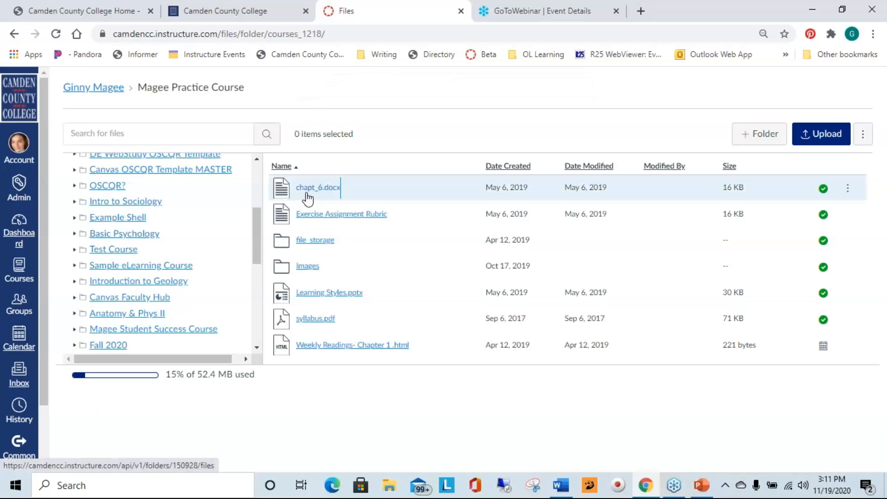
{"action": "left_click", "coordinate": [123, 219]}
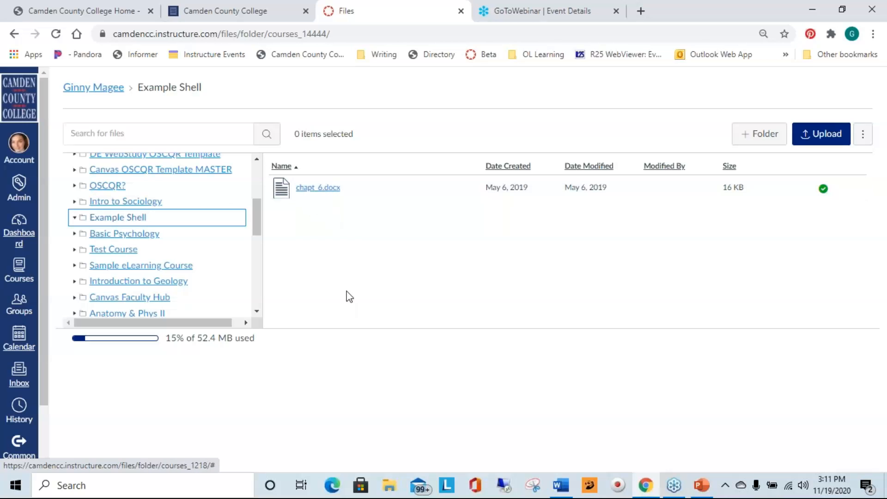
{"action": "left_click_drag", "start_coordinate": [254, 220], "coordinate": [253, 178]}
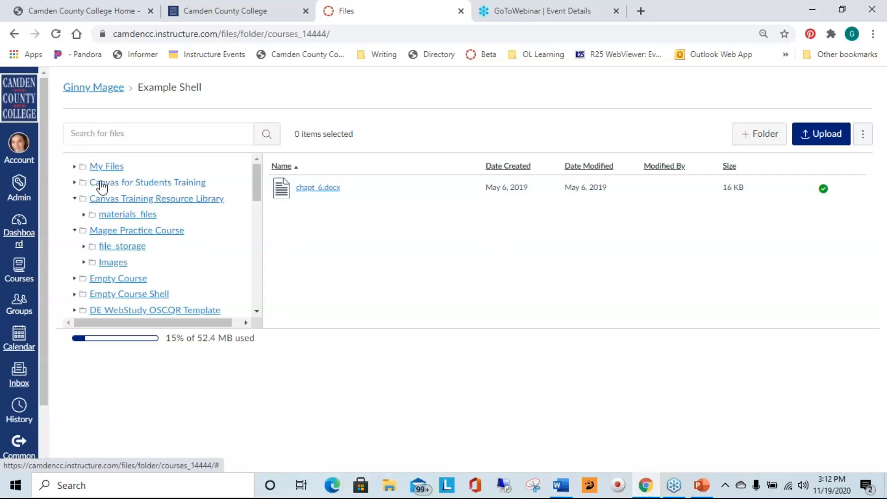
{"action": "left_click", "coordinate": [26, 236]}
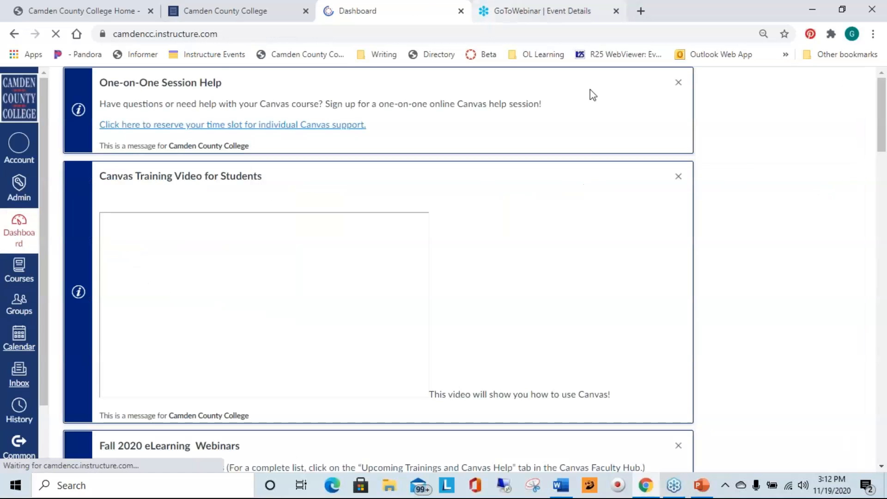
{"action": "scroll", "coordinate": [585, 131], "scroll_direction": "down", "scroll_amount": 15}
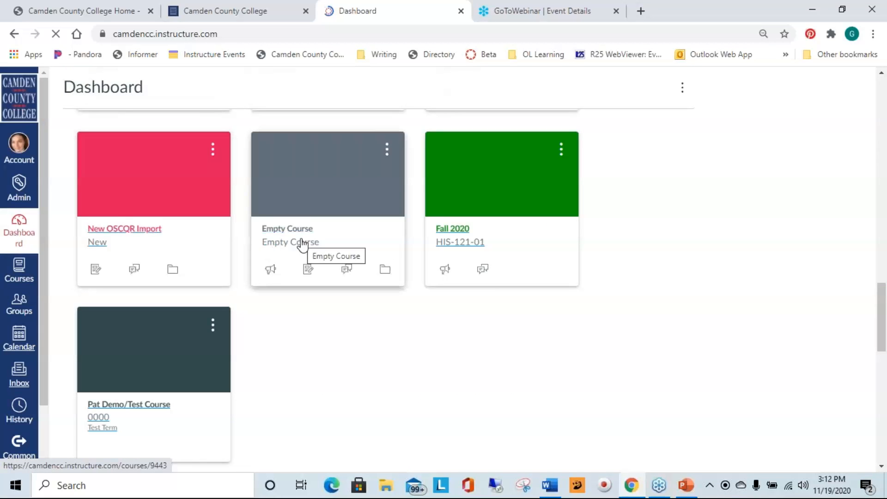
{"action": "left_click", "coordinate": [302, 244]}
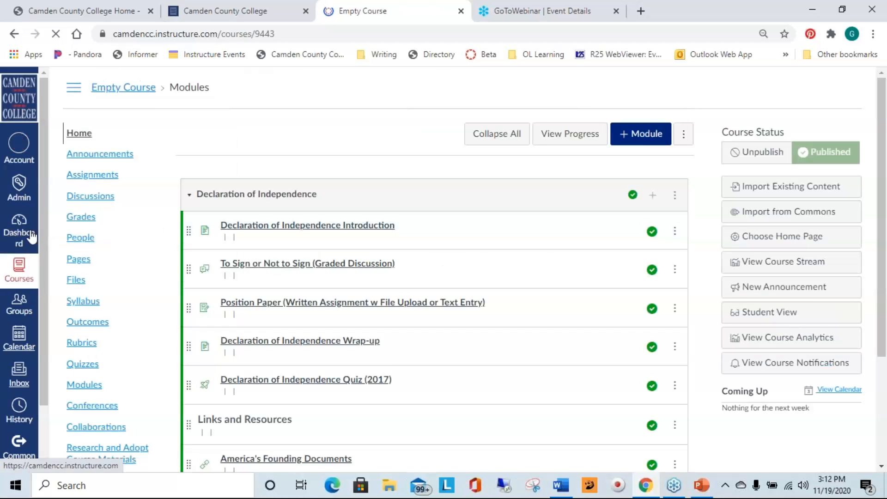
Step: Return to the Dashboard, open the Fall 2020 (HIS-121-01) course and go to its Files area
{"action": "left_click", "coordinate": [19, 231]}
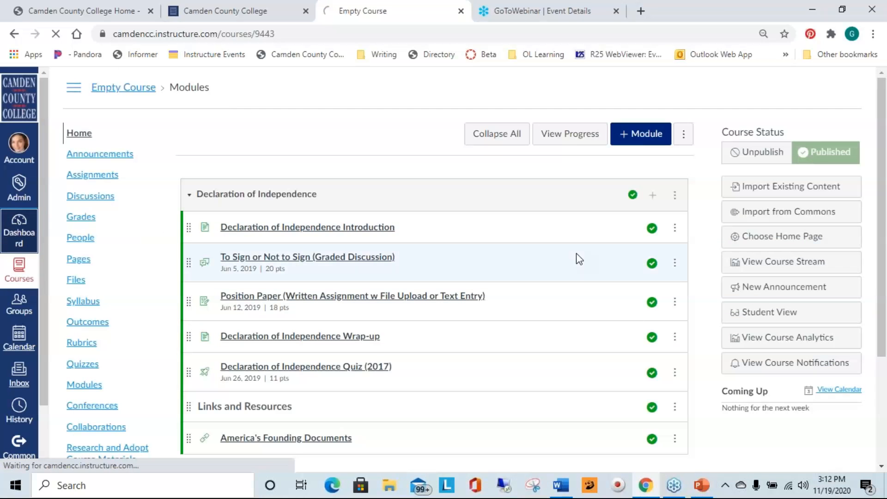
{"action": "scroll", "coordinate": [591, 280], "scroll_direction": "down", "scroll_amount": 10}
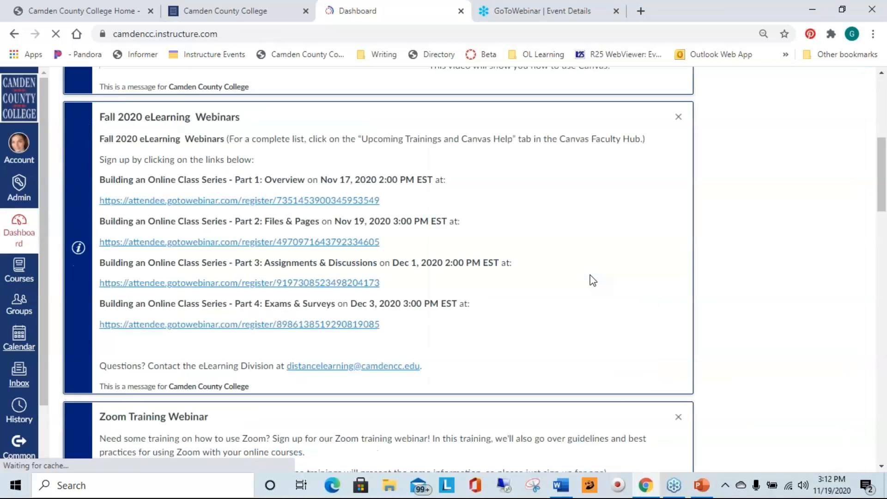
{"action": "scroll", "coordinate": [583, 286], "scroll_direction": "down", "scroll_amount": 7}
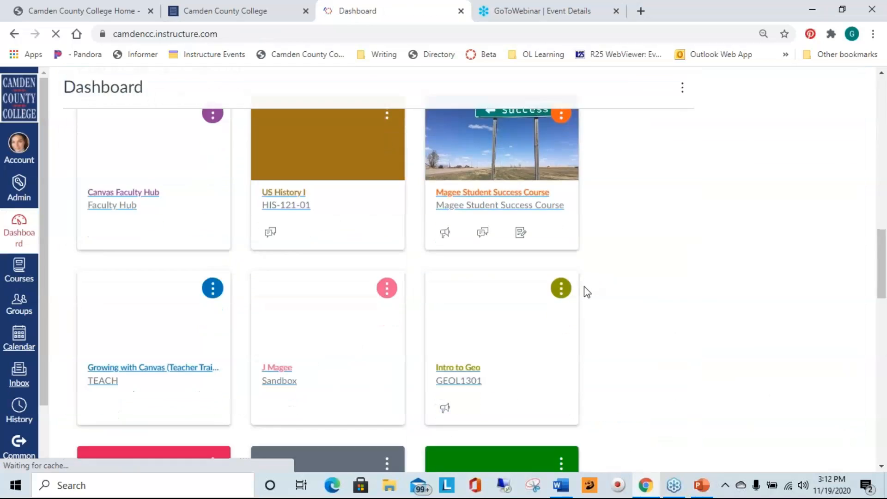
{"action": "left_click", "coordinate": [452, 244]}
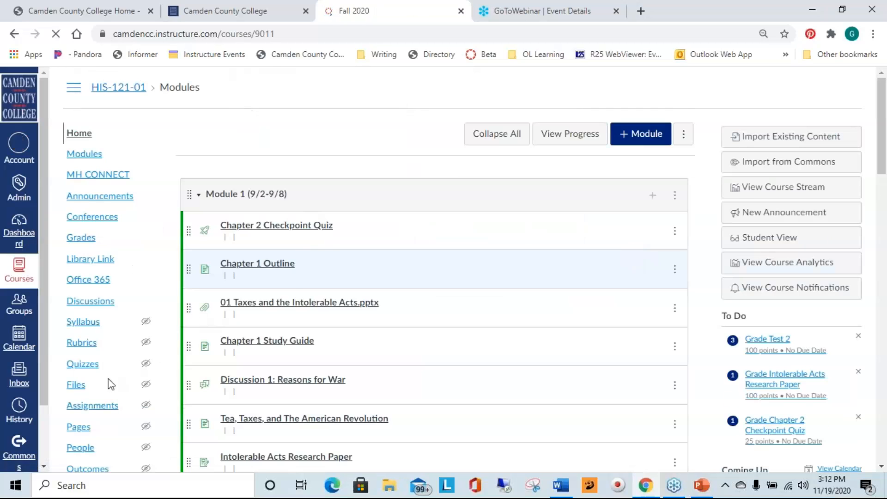
{"action": "left_click", "coordinate": [78, 386]}
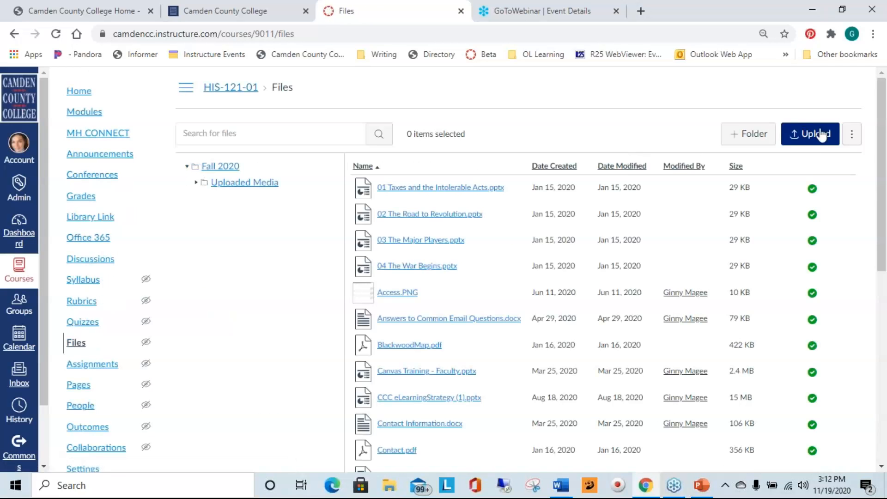
Step: Select several Canvas and ChatLog files in the Documents folder for upload to the course files, and cancel the upload
{"action": "left_click", "coordinate": [804, 135]}
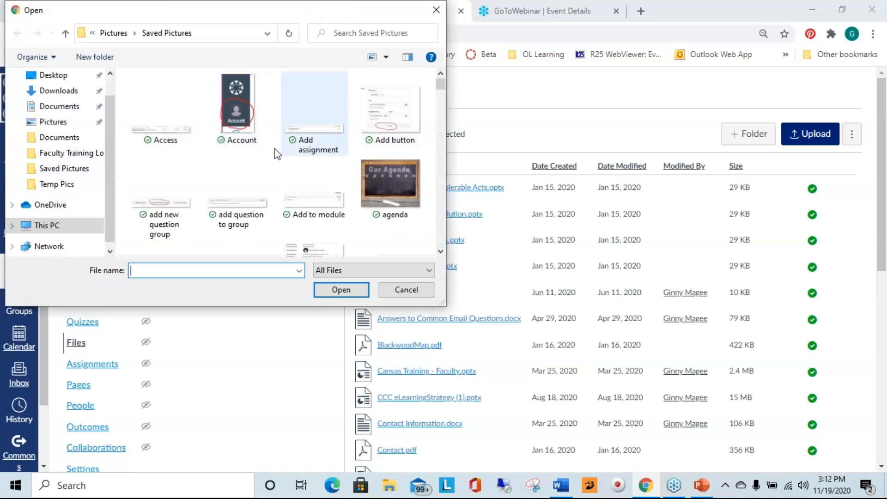
{"action": "left_click", "coordinate": [63, 111]}
{"action": "scroll", "coordinate": [192, 194], "scroll_direction": "down", "scroll_amount": 1}
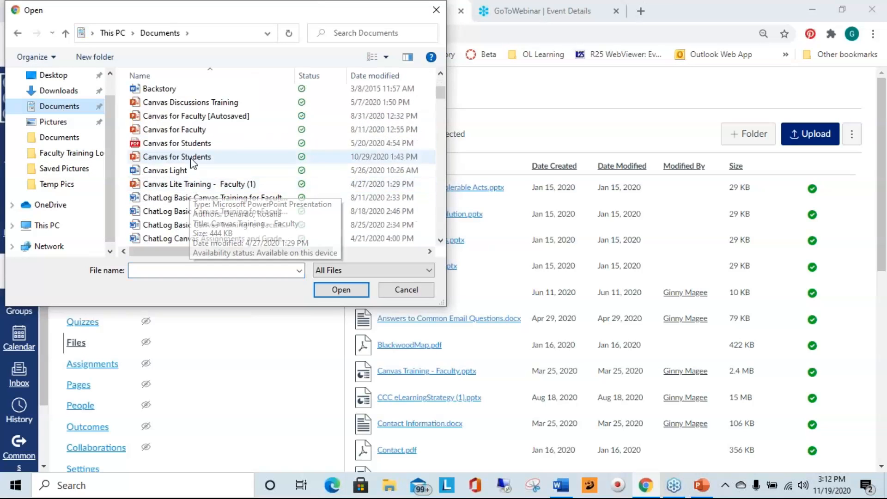
{"action": "left_click", "coordinate": [192, 143], "text": "ctrl"}
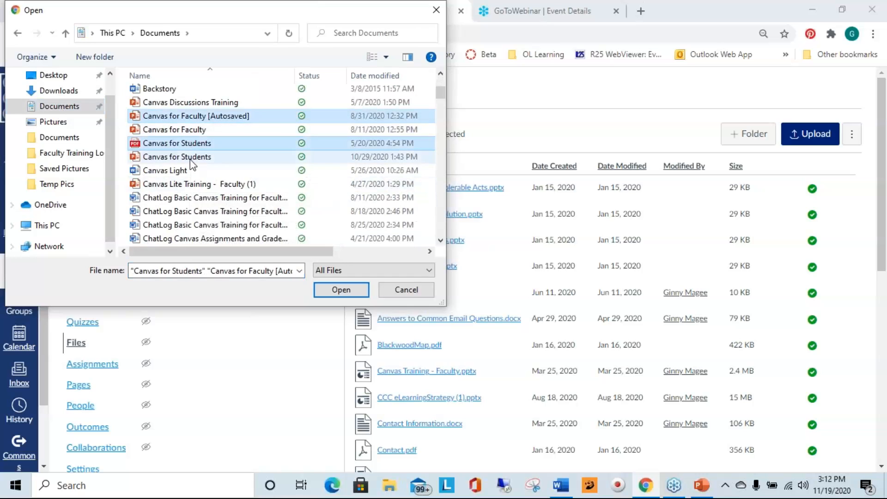
{"action": "left_click", "coordinate": [187, 156], "text": "ctrl"}
{"action": "left_click", "coordinate": [182, 184], "text": "ctrl"}
{"action": "left_click", "coordinate": [176, 198], "text": "ctrl"}
{"action": "left_click", "coordinate": [174, 212], "text": "ctrl"}
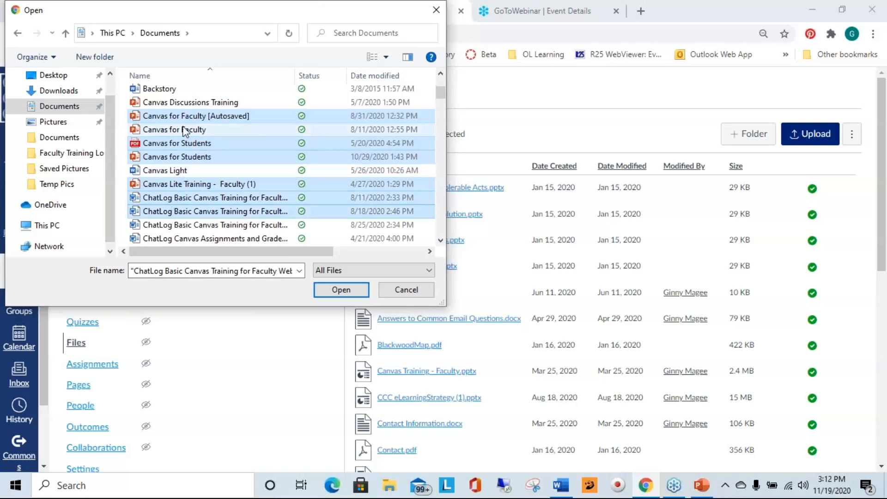
{"action": "left_click_drag", "start_coordinate": [185, 116], "coordinate": [595, 277]}
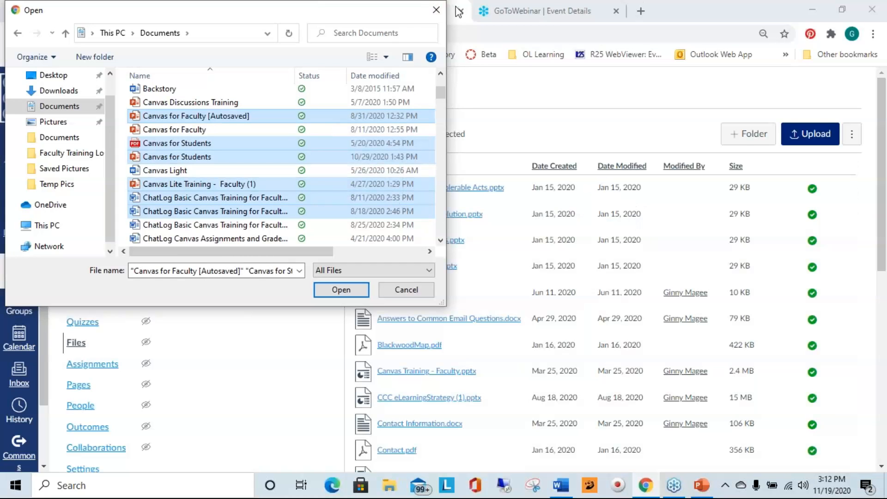
{"action": "left_click", "coordinate": [434, 11]}
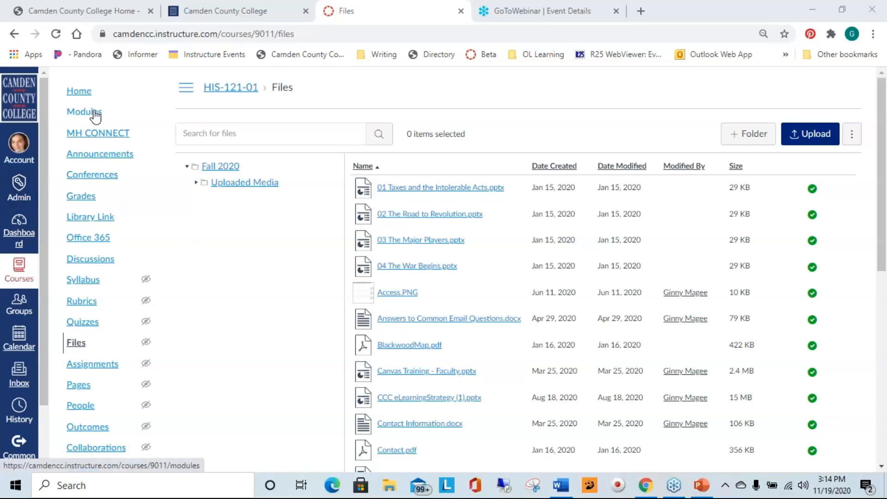
Step: Go to the course's Modules, start adding a File item to Module 1 (9/2-9/8) and look over the listed course files
{"action": "left_click", "coordinate": [159, 186]}
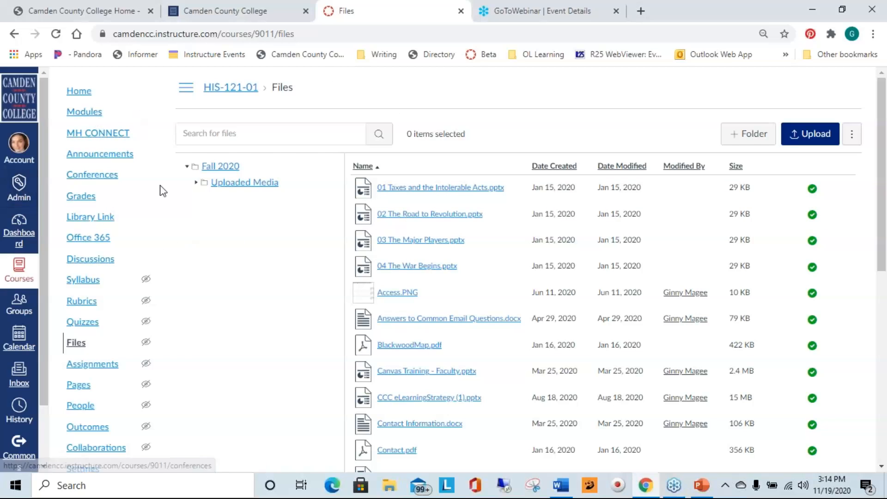
{"action": "left_click", "coordinate": [74, 119]}
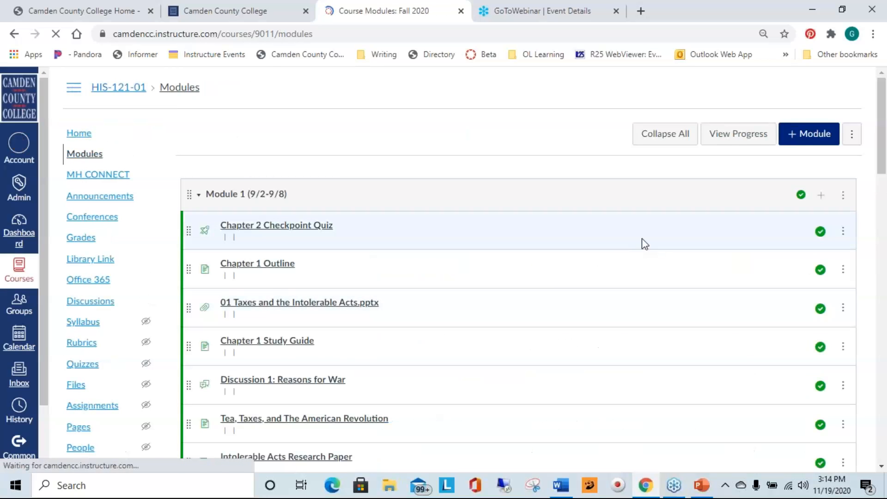
{"action": "left_click", "coordinate": [822, 199]}
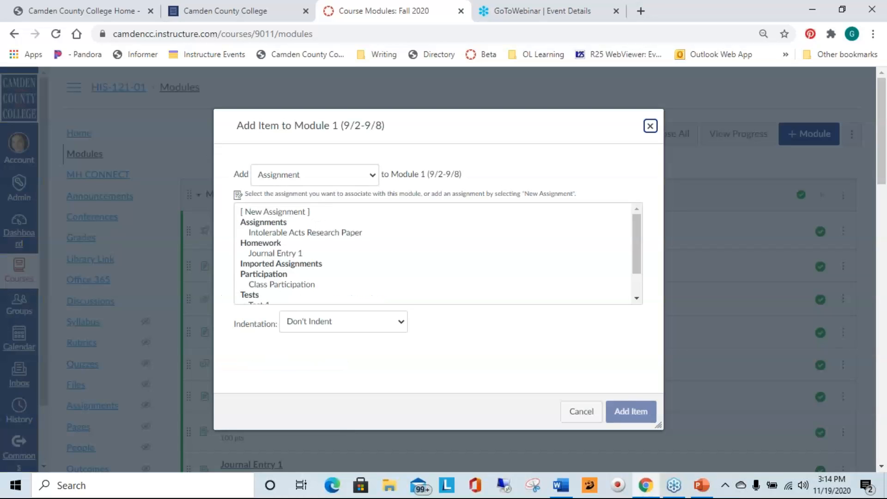
{"action": "left_click", "coordinate": [328, 176]}
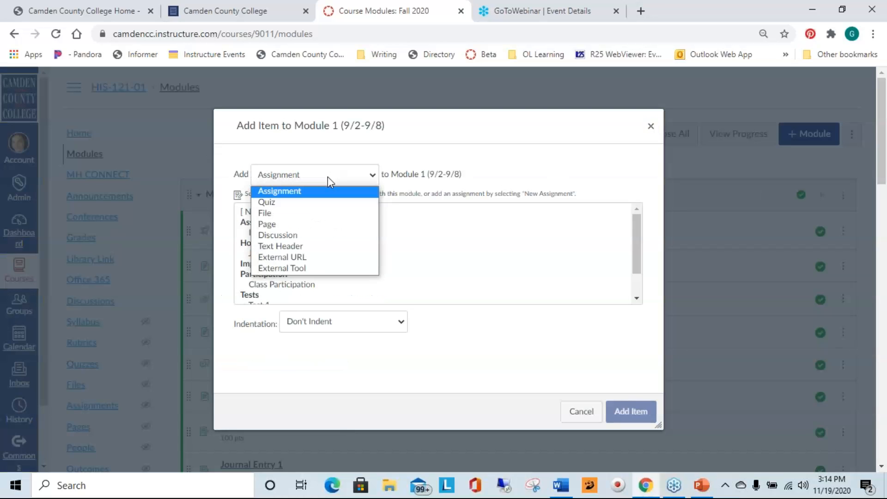
{"action": "left_click", "coordinate": [267, 212]}
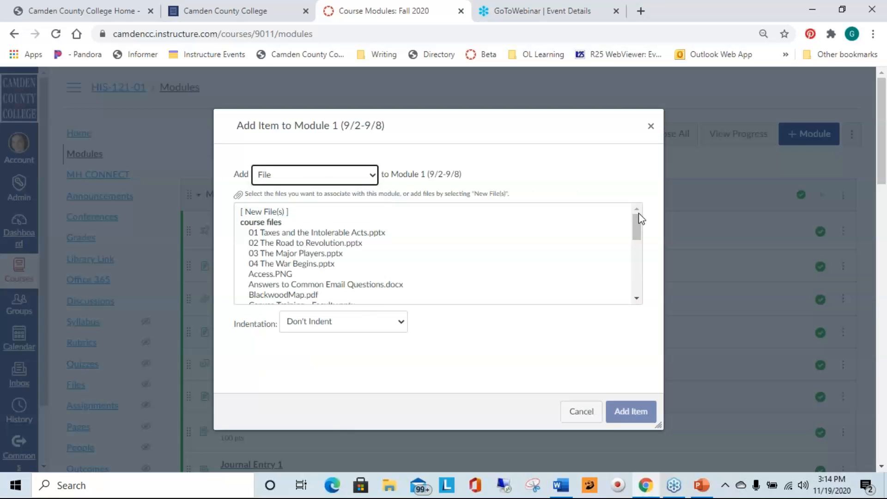
{"action": "left_click_drag", "start_coordinate": [635, 221], "coordinate": [647, 236]}
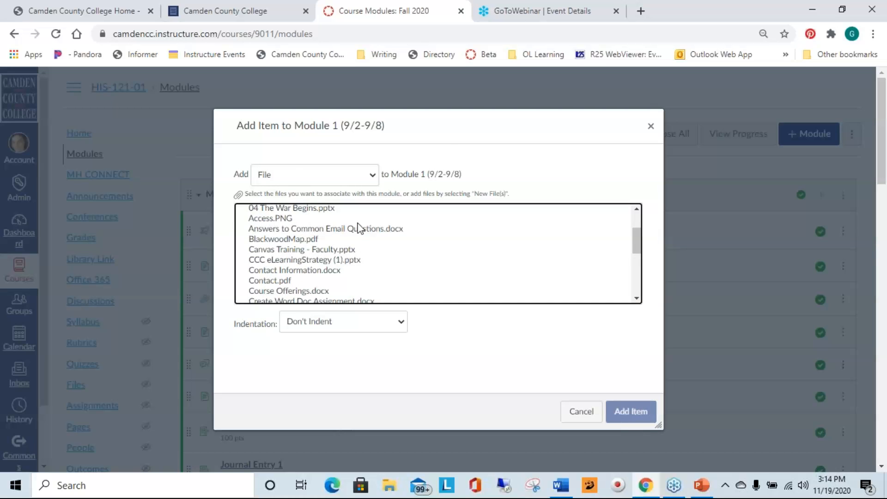
{"action": "left_click_drag", "start_coordinate": [638, 247], "coordinate": [639, 208]}
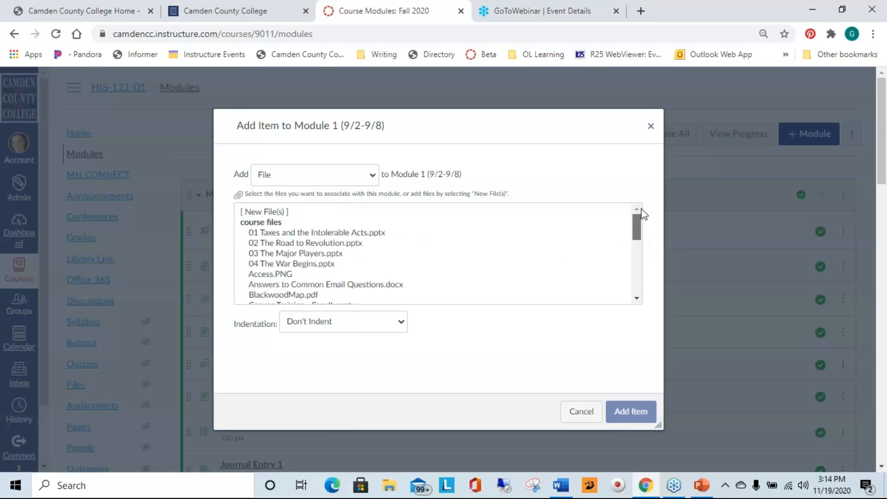
Step: Upload Canvas Discussions Training.pptx from Documents as a new file, add it to Module 1 and check the module's item list
{"action": "left_click", "coordinate": [294, 212]}
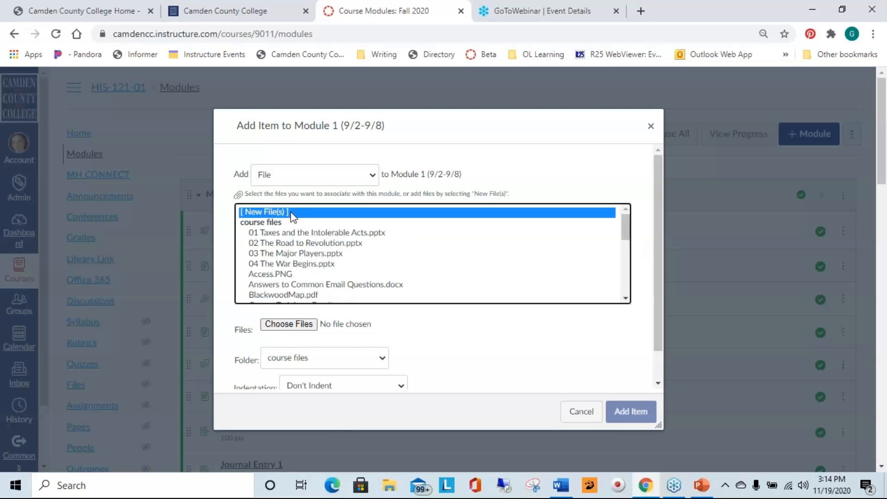
{"action": "left_click", "coordinate": [297, 326]}
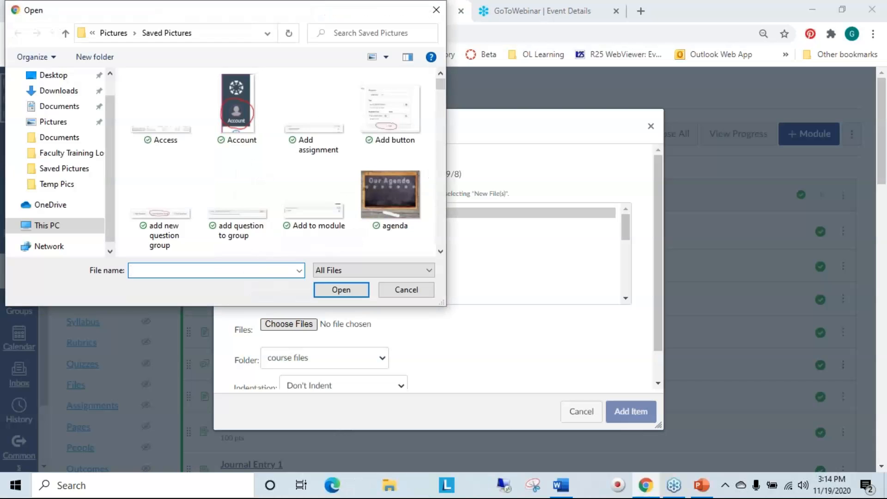
{"action": "left_click", "coordinate": [56, 107]}
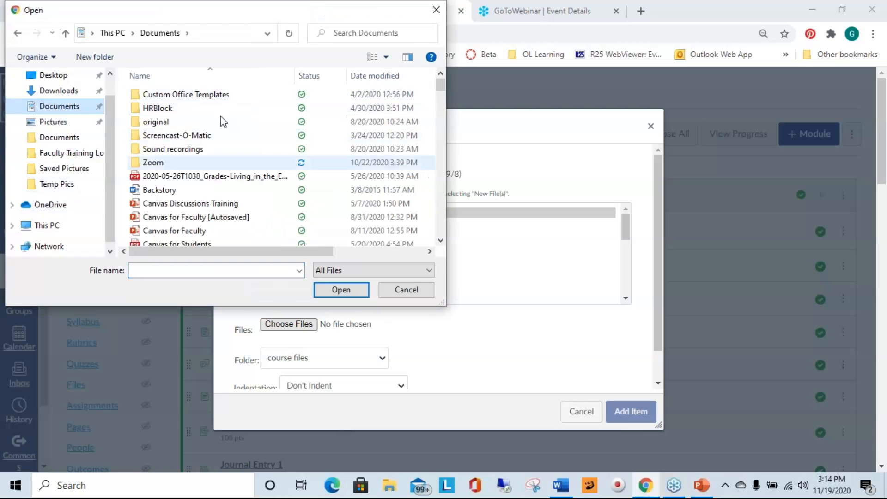
{"action": "double_click", "coordinate": [207, 211]}
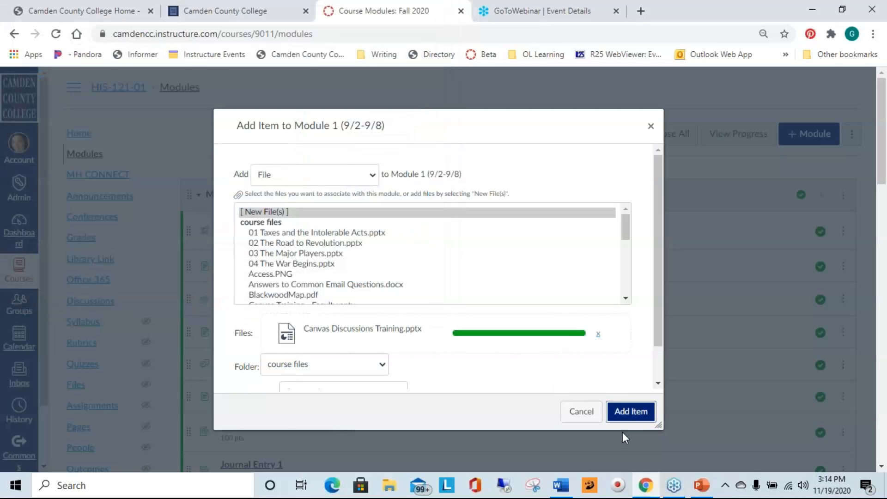
{"action": "scroll", "coordinate": [544, 322], "scroll_direction": "down", "scroll_amount": 4}
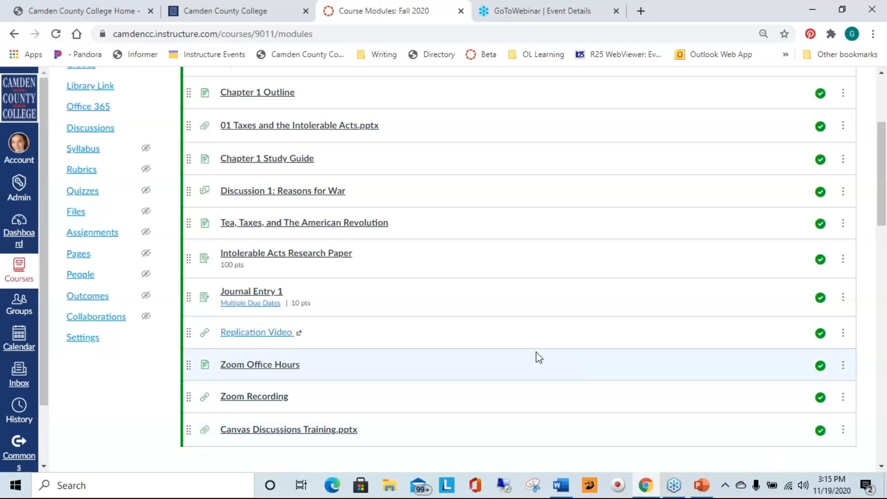
{"action": "scroll", "coordinate": [538, 357], "scroll_direction": "up", "scroll_amount": 4}
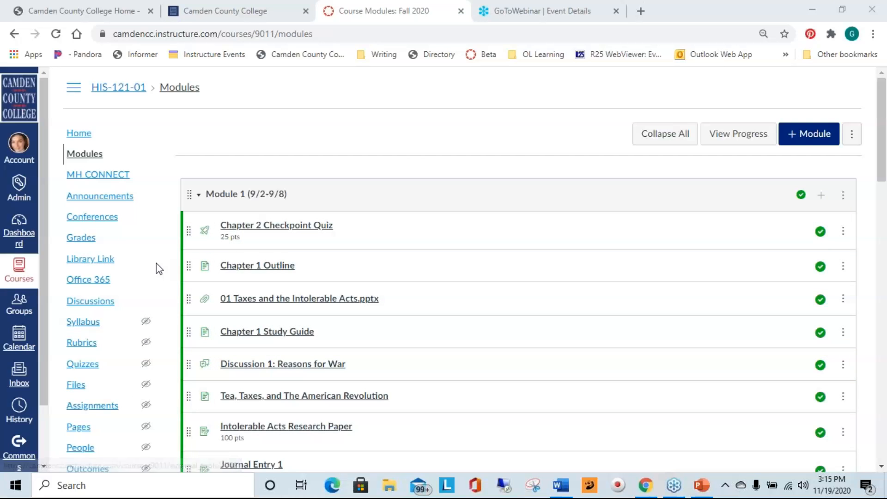
Step: Go to the course's Pages area and start a blank new page to look over its editor and options
{"action": "left_click", "coordinate": [79, 436]}
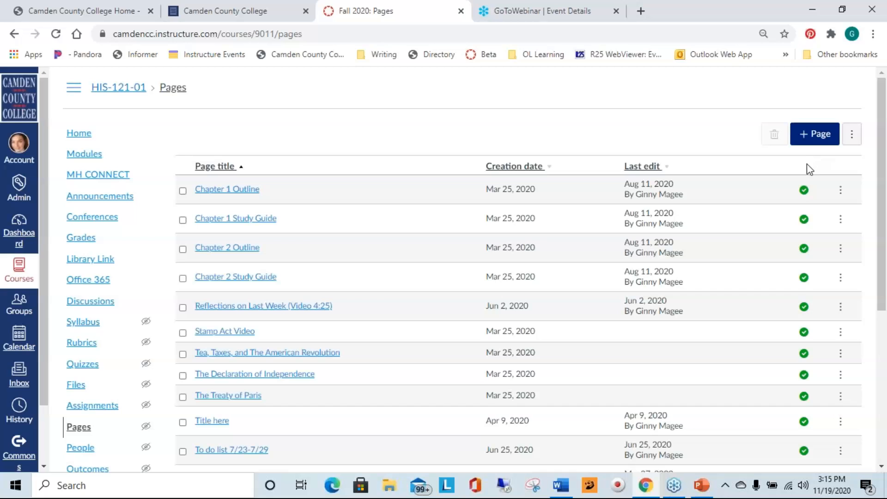
{"action": "left_click", "coordinate": [821, 138]}
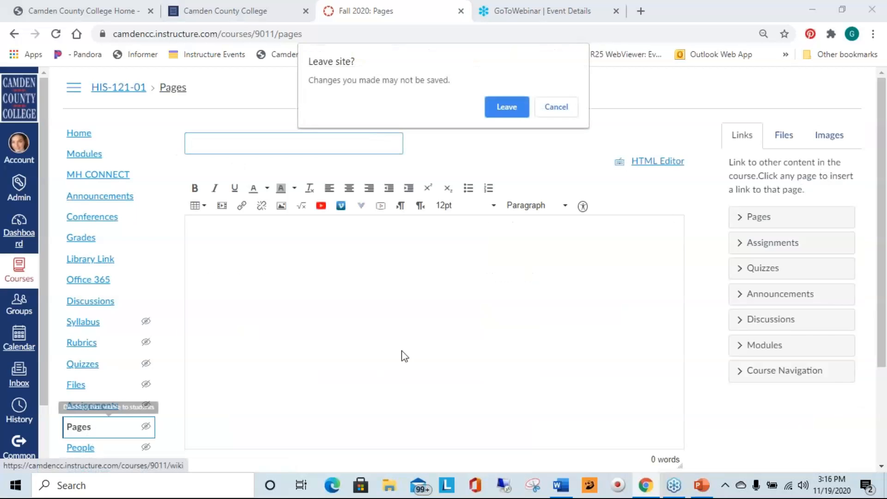
{"action": "left_click", "coordinate": [510, 105]}
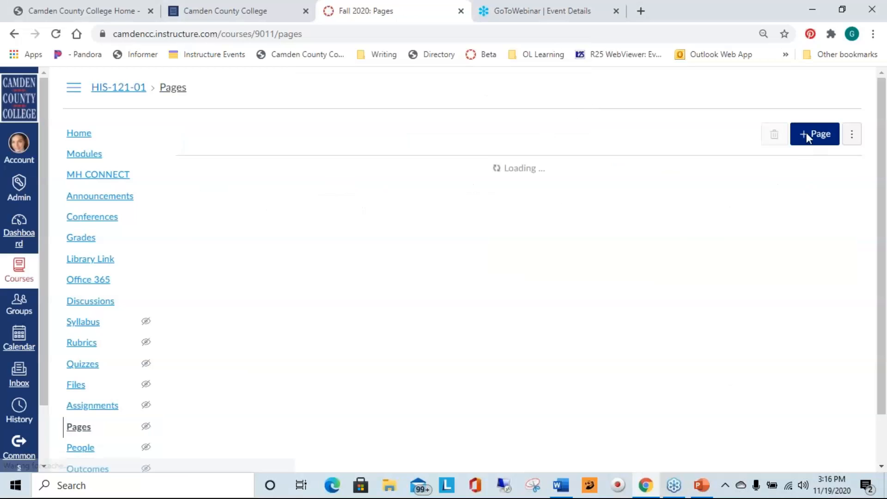
{"action": "left_click", "coordinate": [814, 134]}
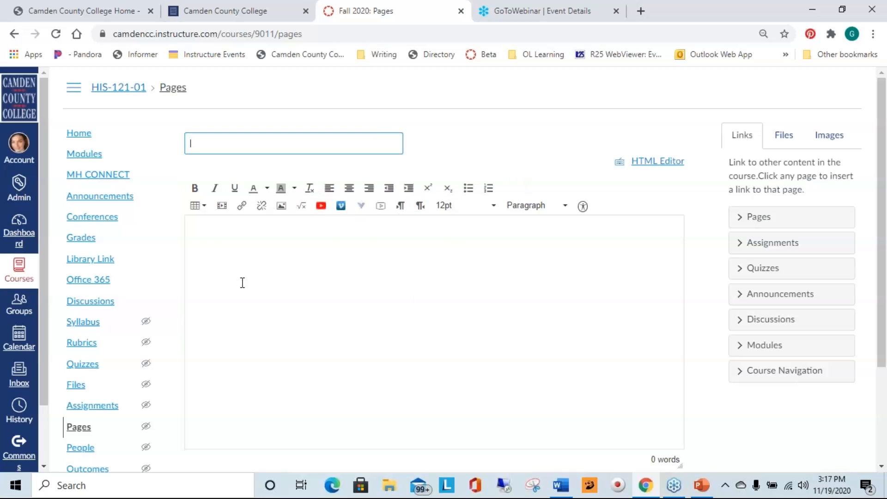
{"action": "scroll", "coordinate": [263, 259], "scroll_direction": "down", "scroll_amount": 2}
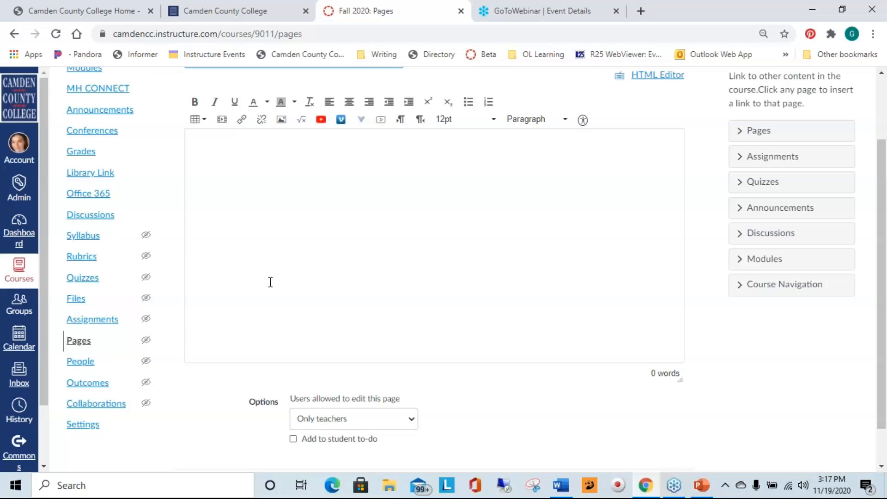
Step: Leave the blank page without saving, go to the course Settings and look over the navigation items
{"action": "left_click", "coordinate": [79, 427]}
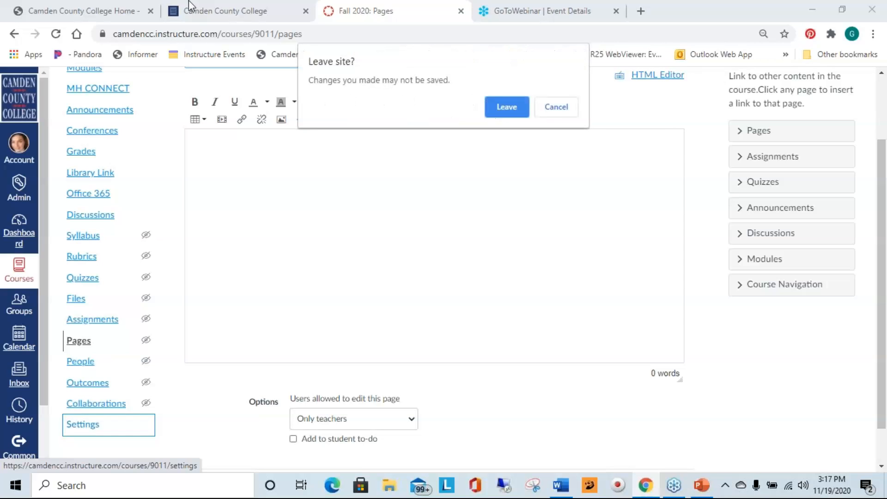
{"action": "left_click", "coordinate": [507, 109]}
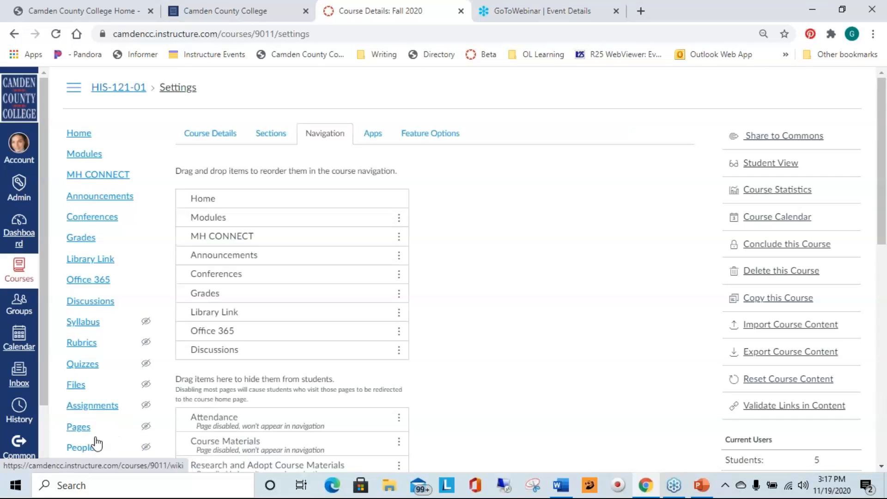
{"action": "scroll", "coordinate": [94, 437], "scroll_direction": "down", "scroll_amount": 2}
{"action": "scroll", "coordinate": [423, 214], "scroll_direction": "up", "scroll_amount": 2}
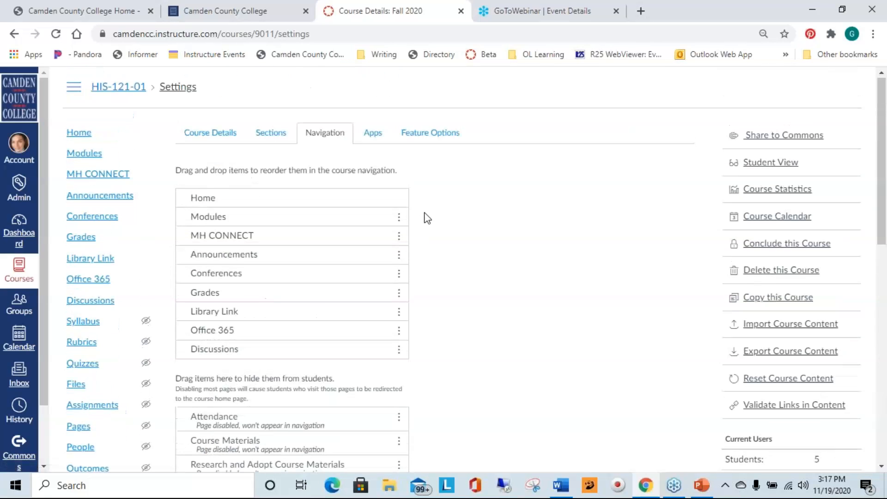
Step: Turn on the RCE Enhancements feature option for the course
{"action": "left_click", "coordinate": [429, 138]}
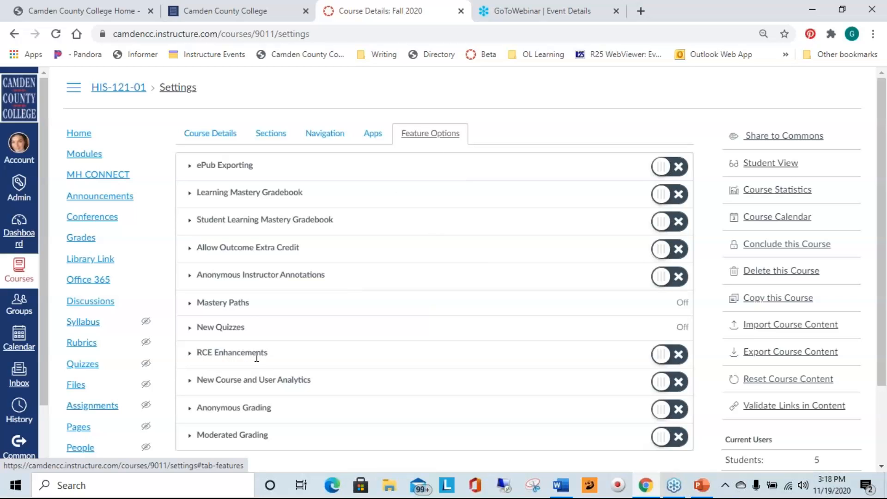
{"action": "left_click", "coordinate": [675, 356]}
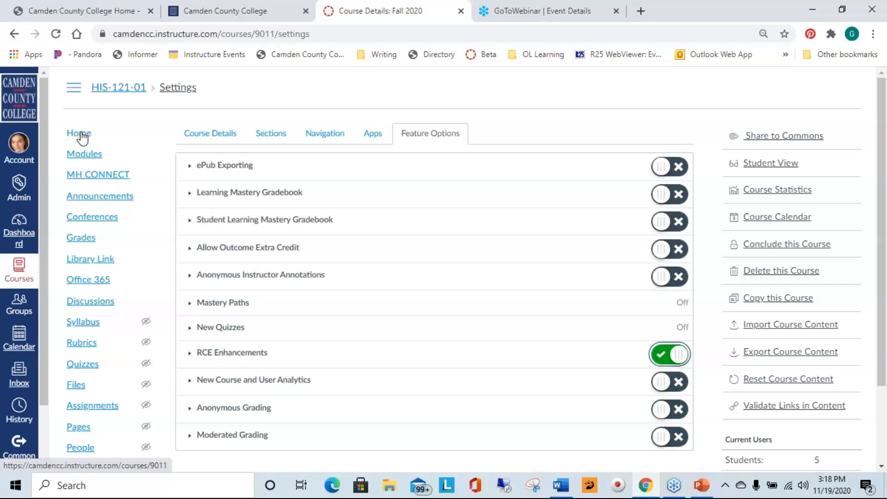
Step: Go to the course's Pages area, start a blank new page and look over the editor's undo, cut, copy and paste commands
{"action": "left_click", "coordinate": [83, 432]}
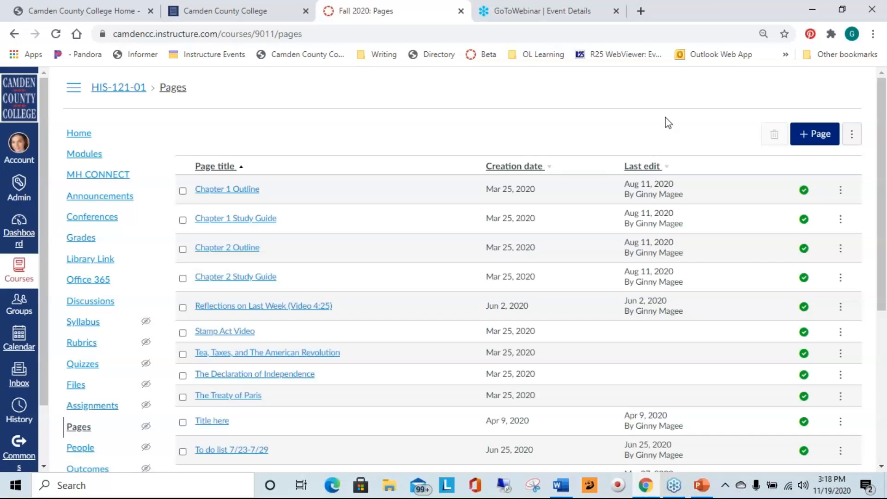
{"action": "left_click", "coordinate": [815, 139]}
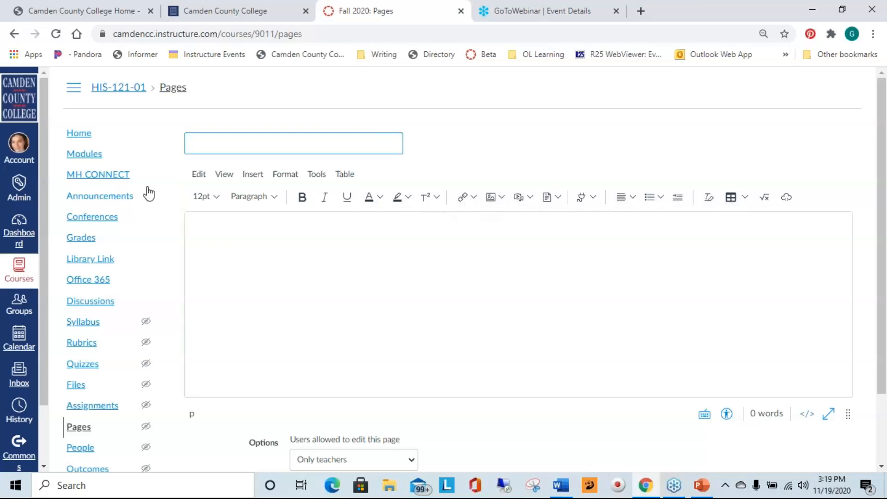
{"action": "left_click", "coordinate": [199, 176]}
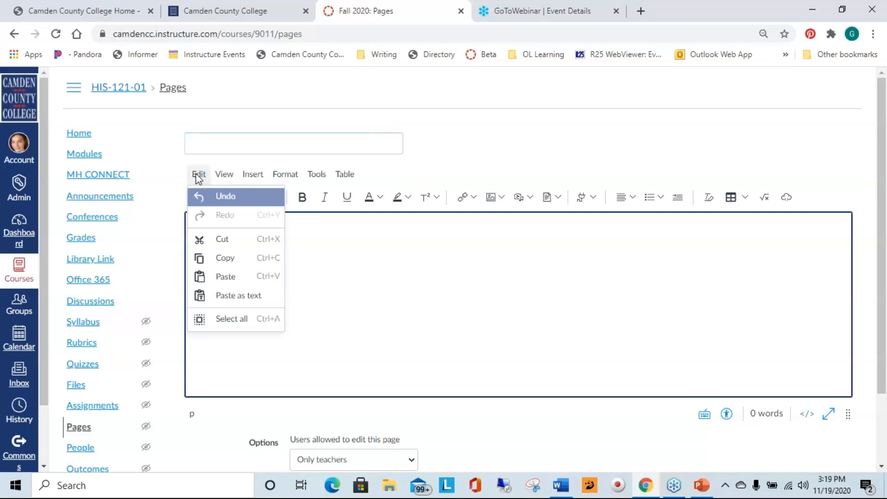
{"action": "left_click", "coordinate": [206, 198]}
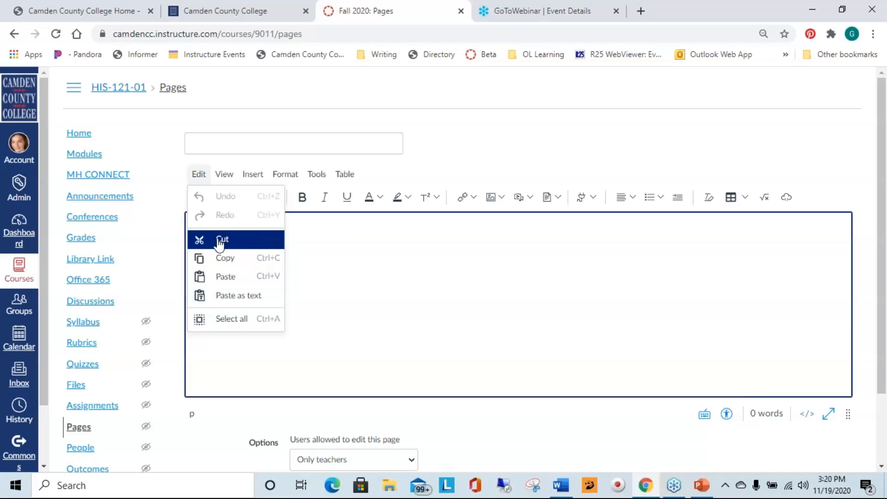
Step: Show the blank page's editor in fullscreen and return it to normal size
{"action": "left_click", "coordinate": [225, 175]}
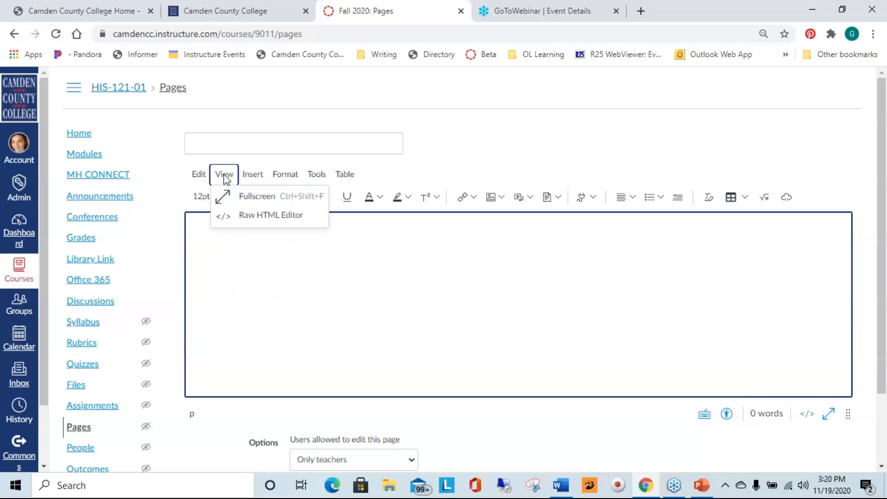
{"action": "left_click", "coordinate": [245, 205]}
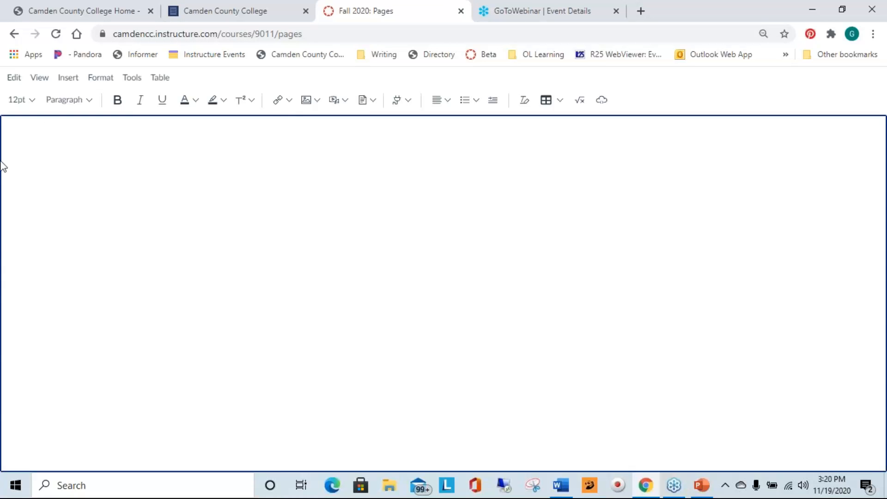
{"action": "left_click", "coordinate": [38, 80]}
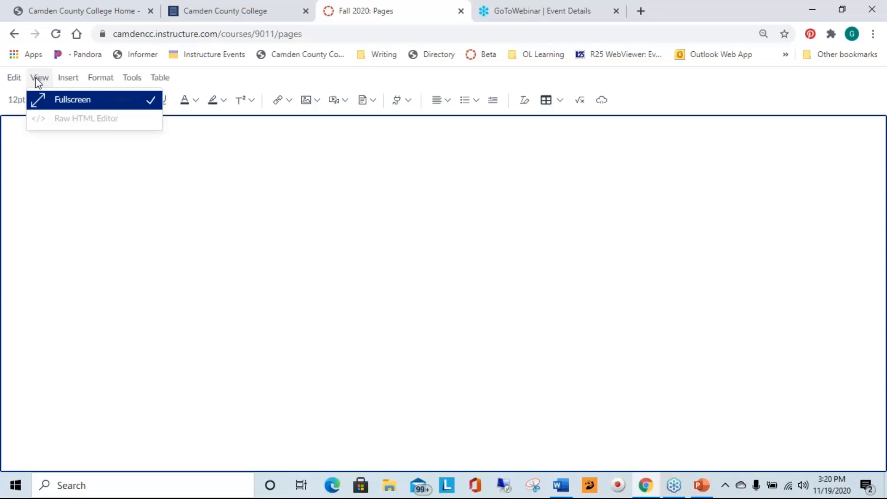
{"action": "left_click", "coordinate": [43, 107]}
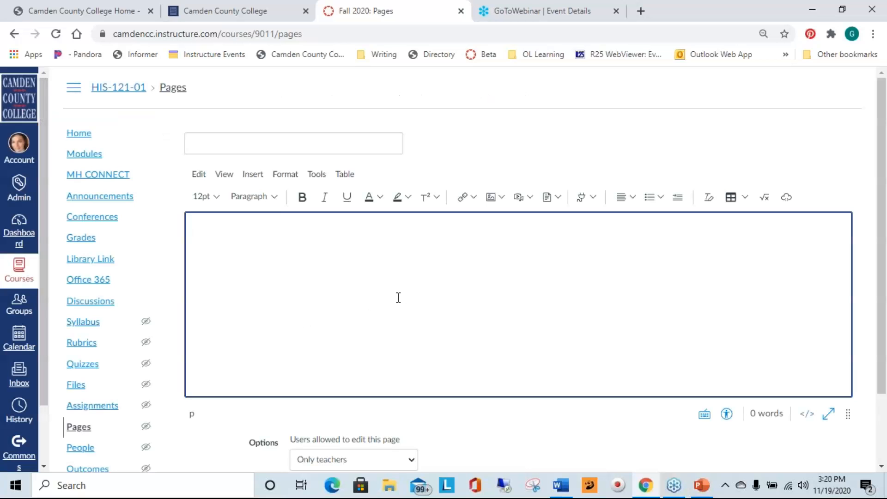
Step: Look over which kinds of content the page editor can insert and which text formats it offers
{"action": "left_click", "coordinate": [224, 173]}
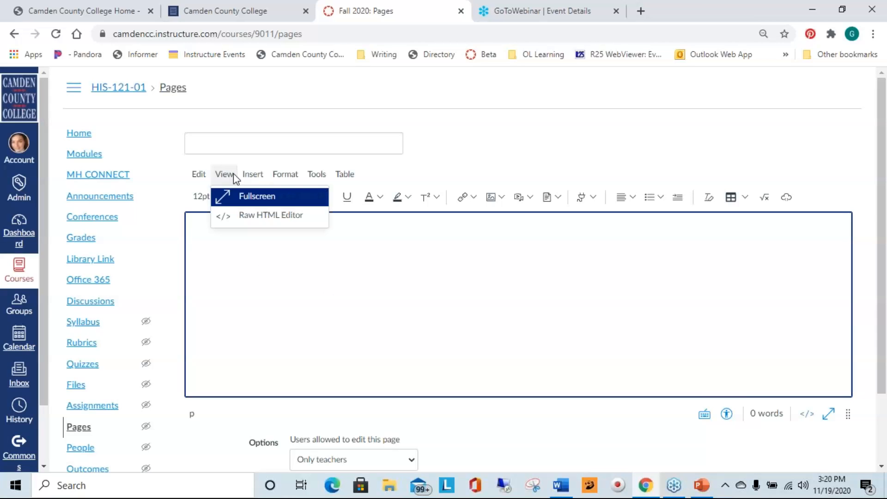
{"action": "left_click", "coordinate": [254, 173]}
{"action": "left_click", "coordinate": [255, 174]}
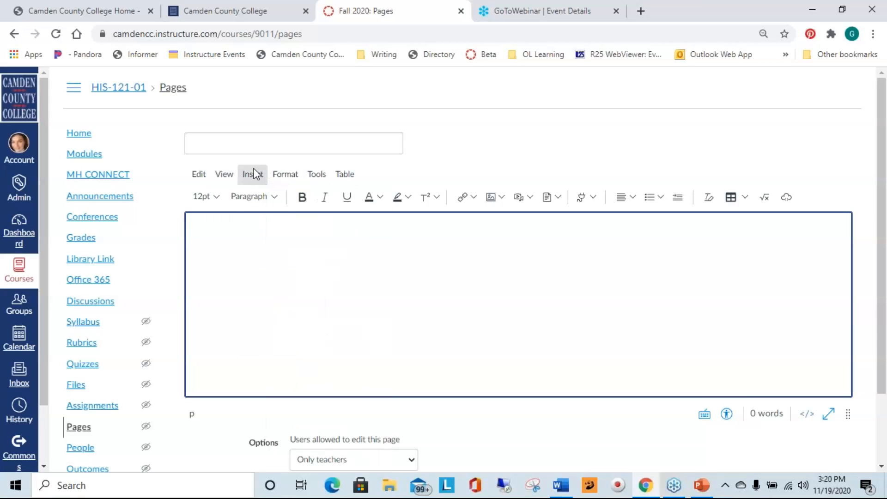
{"action": "left_click", "coordinate": [254, 174]}
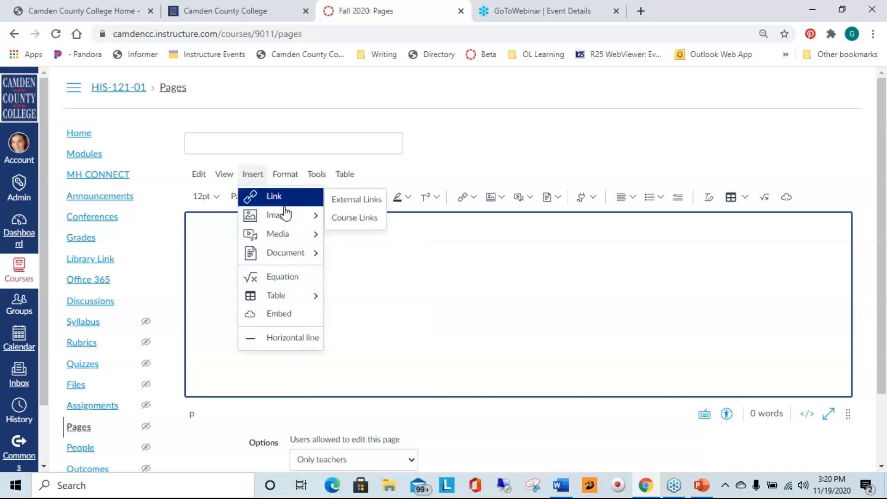
{"action": "left_click", "coordinate": [549, 133]}
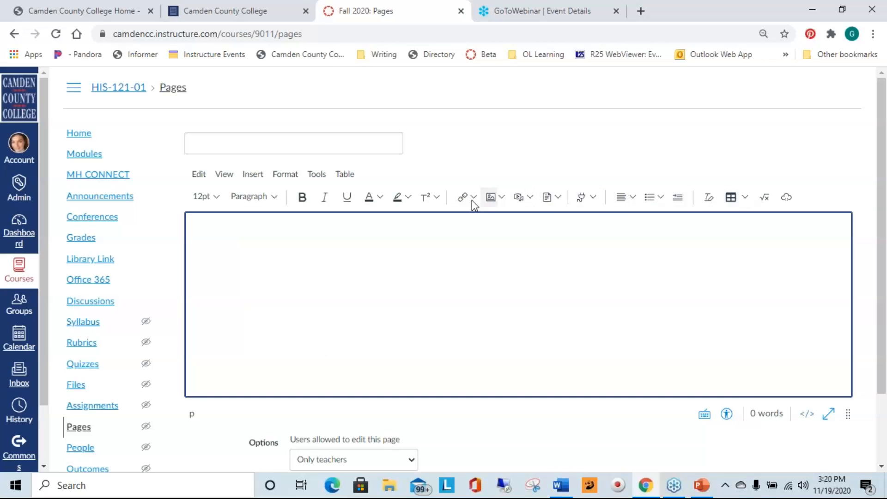
{"action": "left_click", "coordinate": [253, 176]}
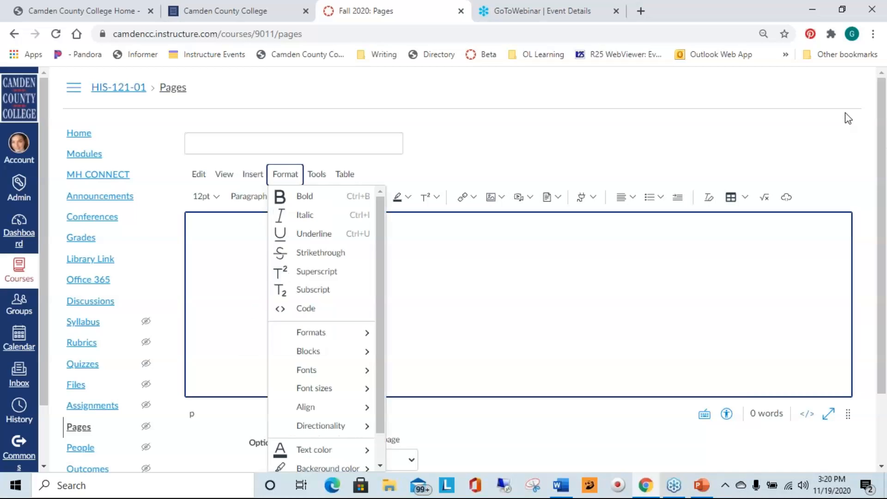
{"action": "left_click", "coordinate": [776, 163]}
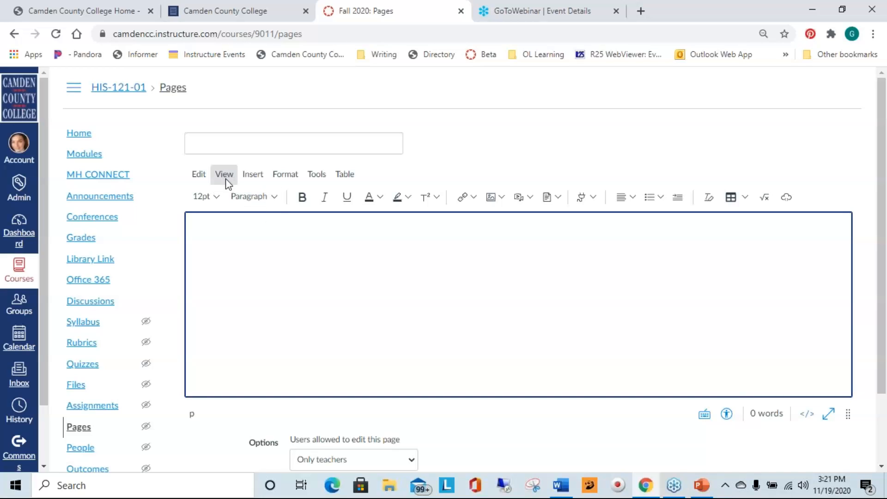
Step: Bring up the course links that can be inserted into the page
{"action": "left_click", "coordinate": [253, 176]}
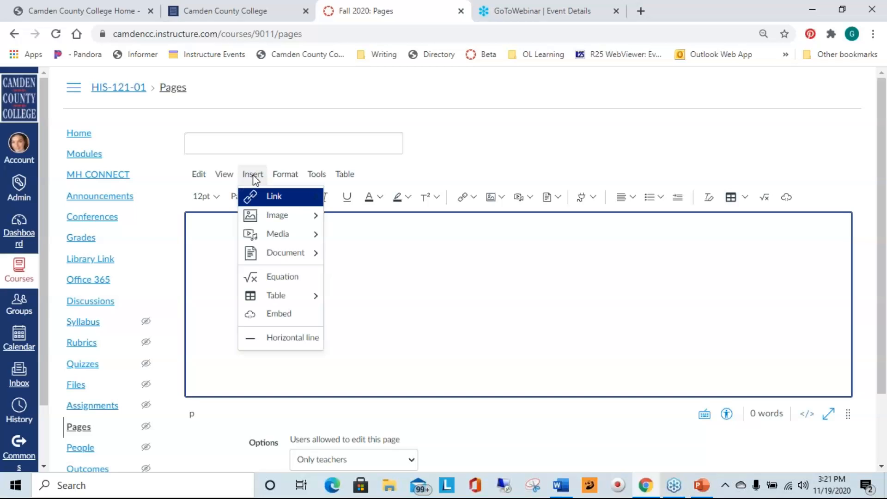
{"action": "mouse_move", "coordinate": [254, 197]}
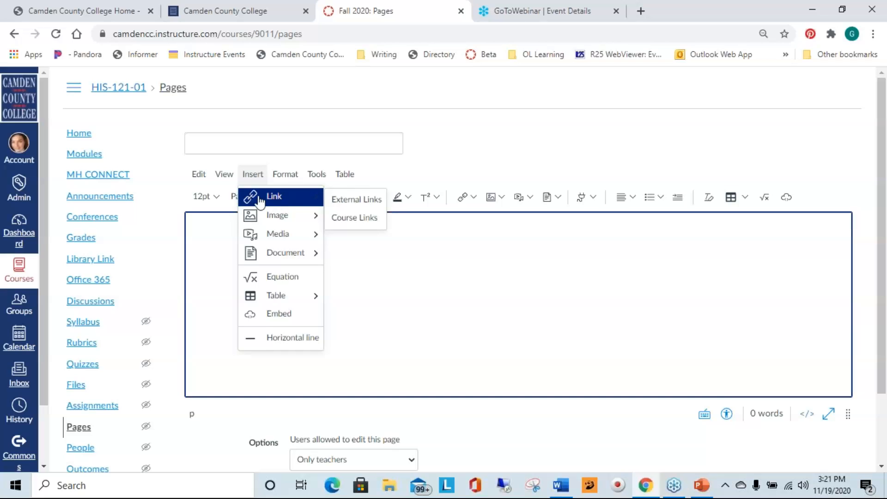
{"action": "left_click", "coordinate": [362, 218]}
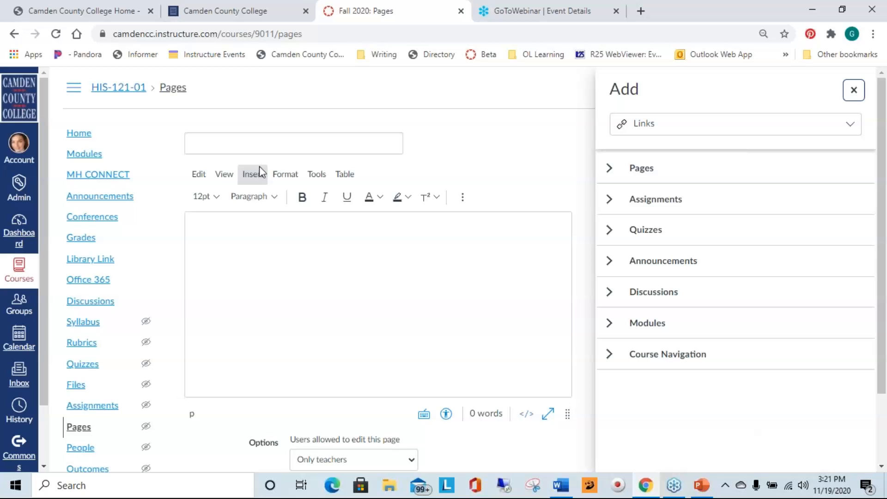
Step: Examine the insert choices for links, media, documents and horizontal lines, and close the course links list
{"action": "left_click", "coordinate": [250, 177]}
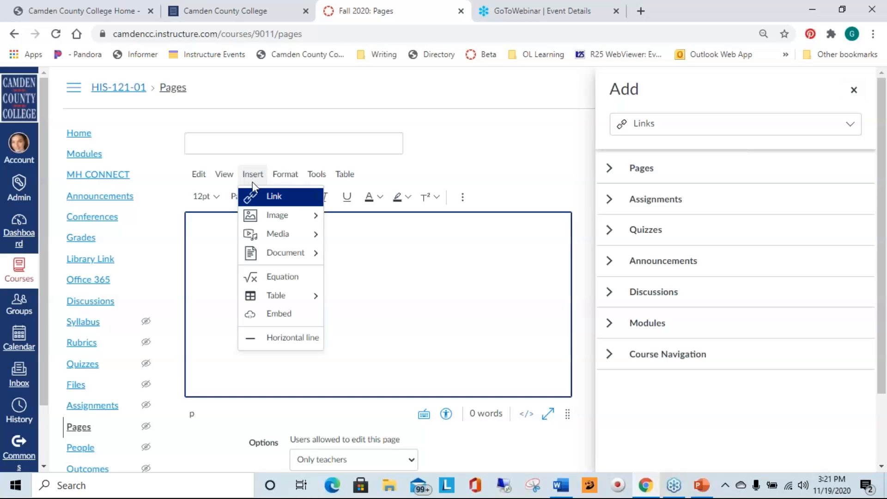
{"action": "mouse_move", "coordinate": [269, 190]}
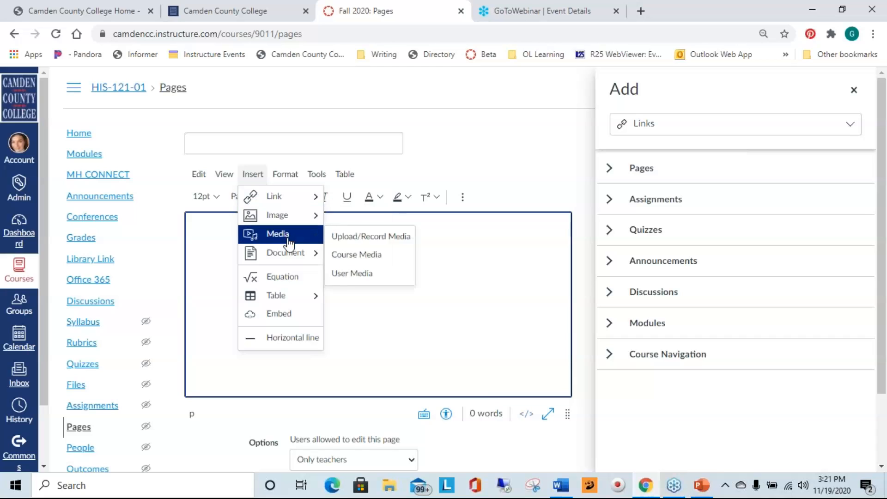
{"action": "mouse_move", "coordinate": [292, 296]}
{"action": "mouse_move", "coordinate": [287, 254]}
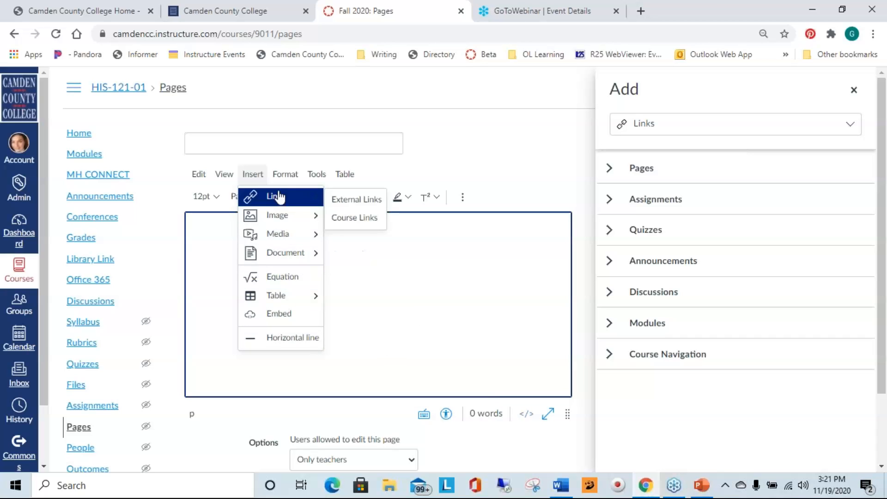
{"action": "mouse_move", "coordinate": [285, 173]}
{"action": "mouse_move", "coordinate": [253, 176]}
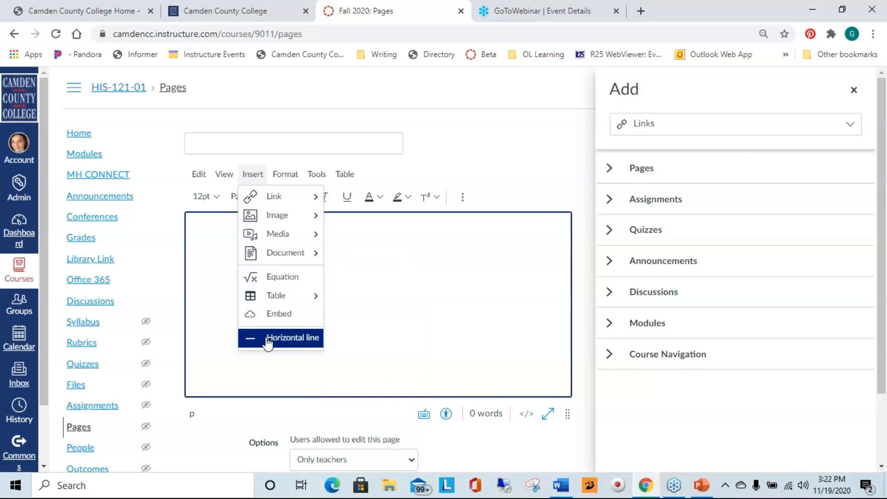
{"action": "left_click", "coordinate": [537, 95]}
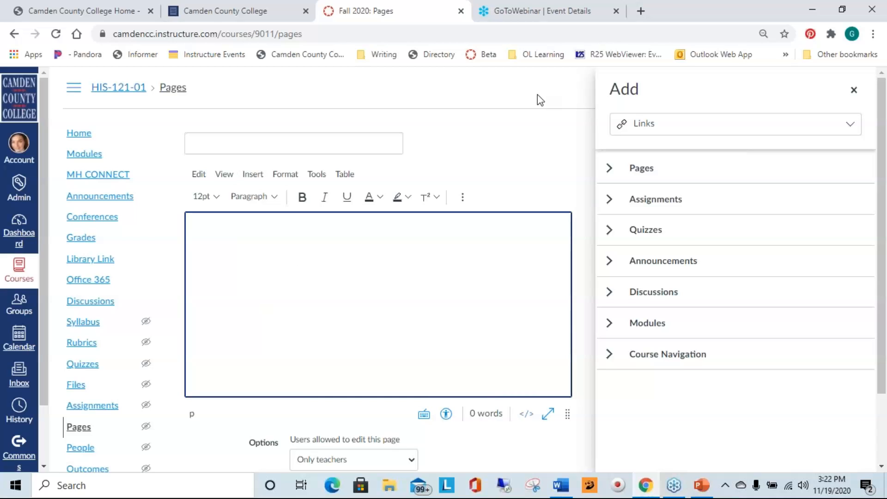
{"action": "left_click", "coordinate": [854, 90]}
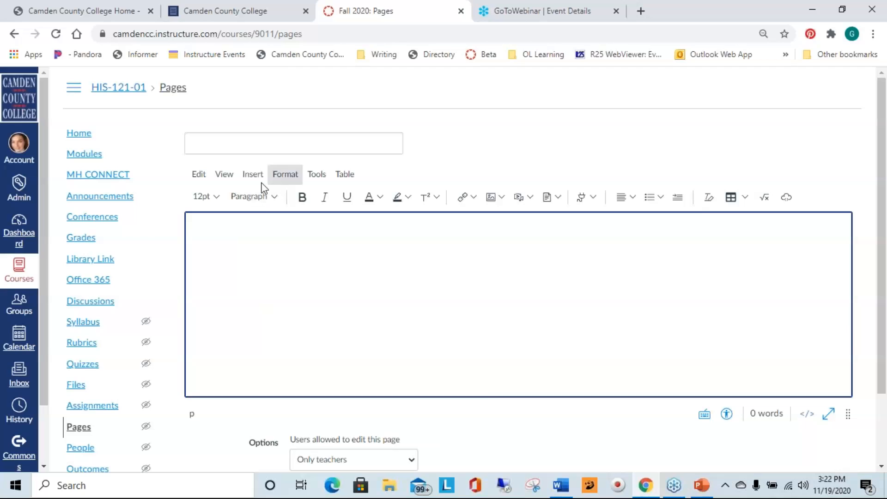
Step: Examine the editor's text formatting choices, including the full font list and the text colors
{"action": "left_click", "coordinate": [283, 175]}
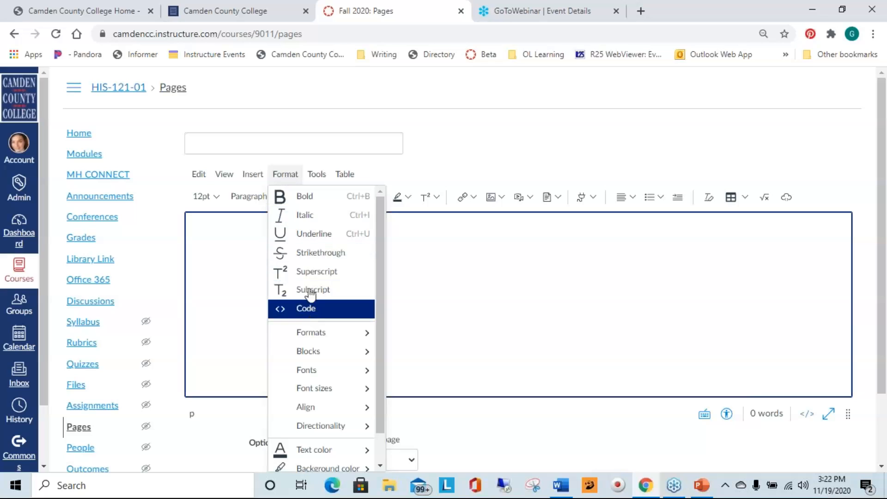
{"action": "scroll", "coordinate": [313, 277], "scroll_direction": "down", "scroll_amount": 1}
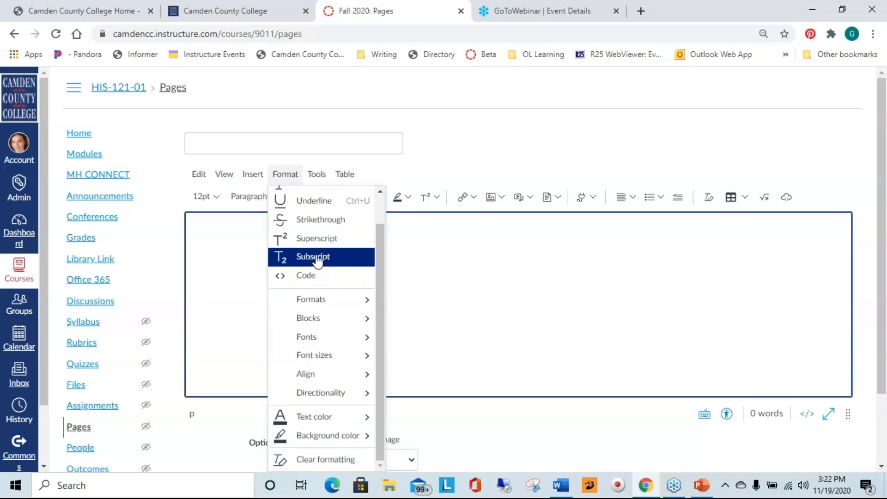
{"action": "scroll", "coordinate": [318, 261], "scroll_direction": "up", "scroll_amount": 1}
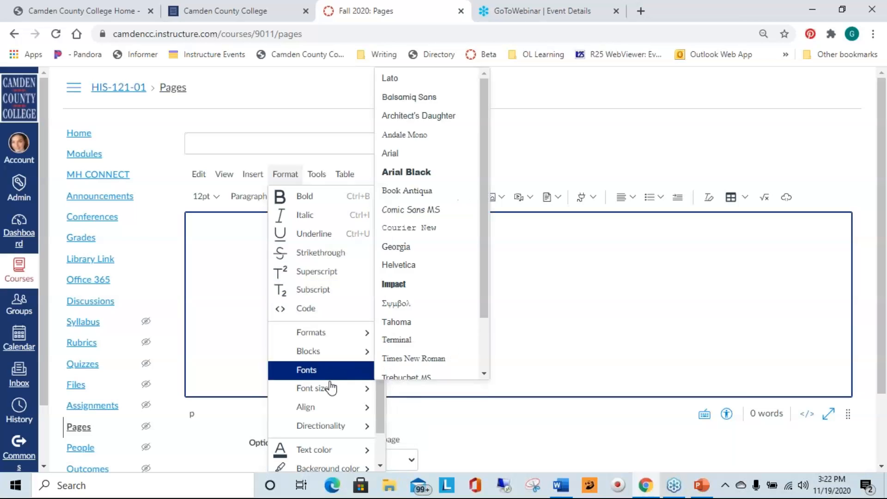
{"action": "mouse_move", "coordinate": [332, 389]}
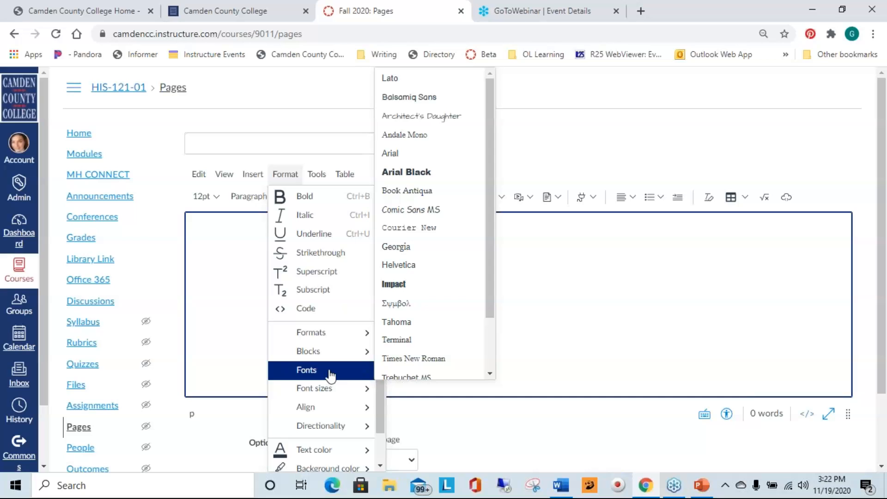
{"action": "left_click_drag", "start_coordinate": [490, 223], "coordinate": [479, 357]}
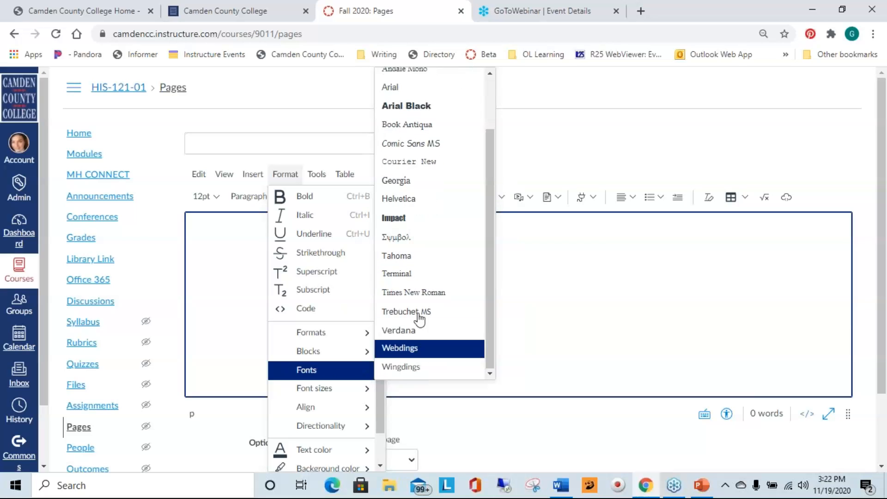
{"action": "mouse_move", "coordinate": [330, 378]}
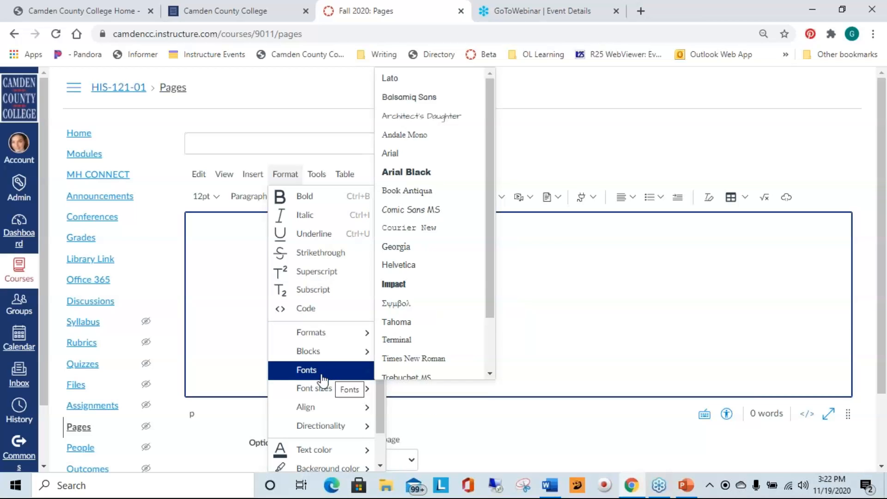
{"action": "mouse_move", "coordinate": [335, 447]}
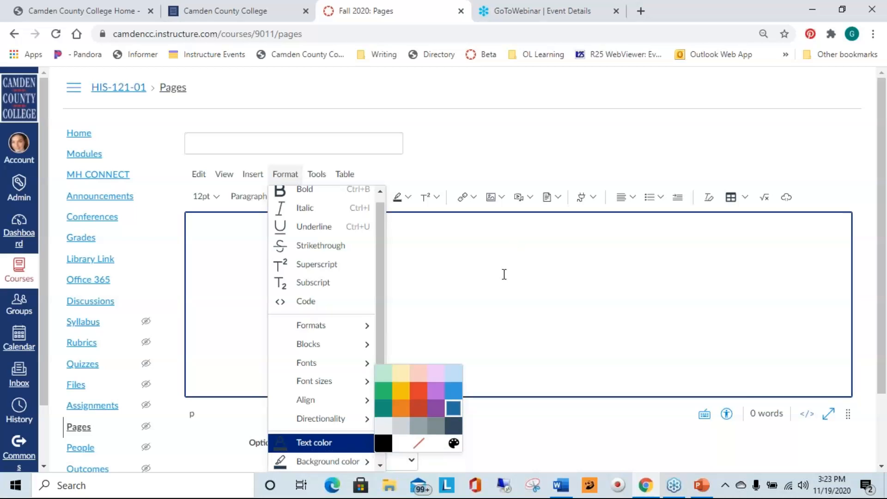
{"action": "left_click", "coordinate": [480, 270]}
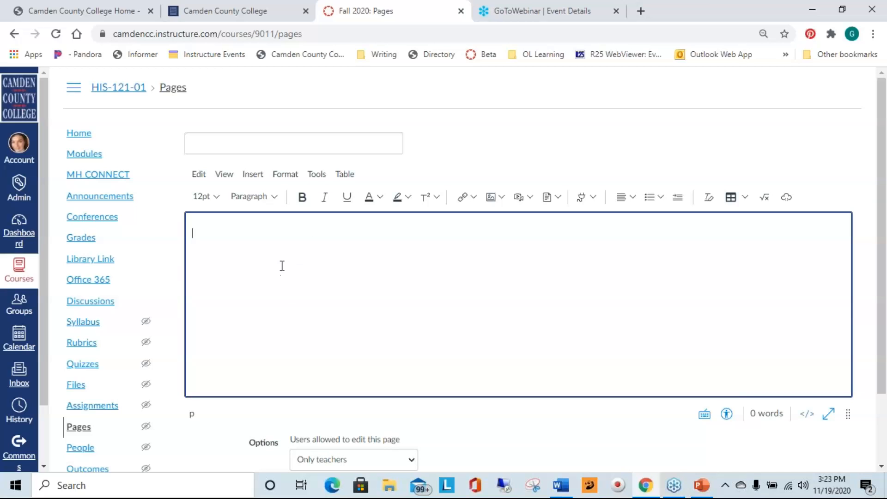
Step: Look over the editor's tools and the full list of external apps that can be embedded in the page
{"action": "left_click", "coordinate": [313, 177]}
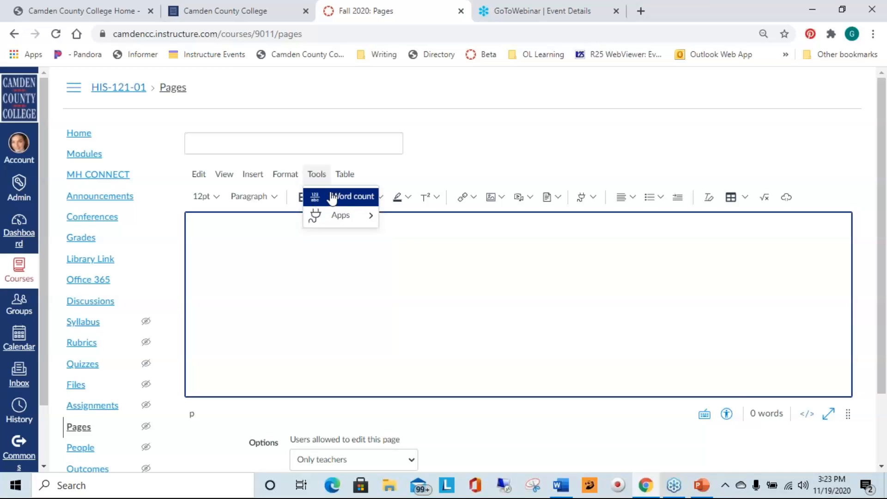
{"action": "mouse_move", "coordinate": [329, 221]}
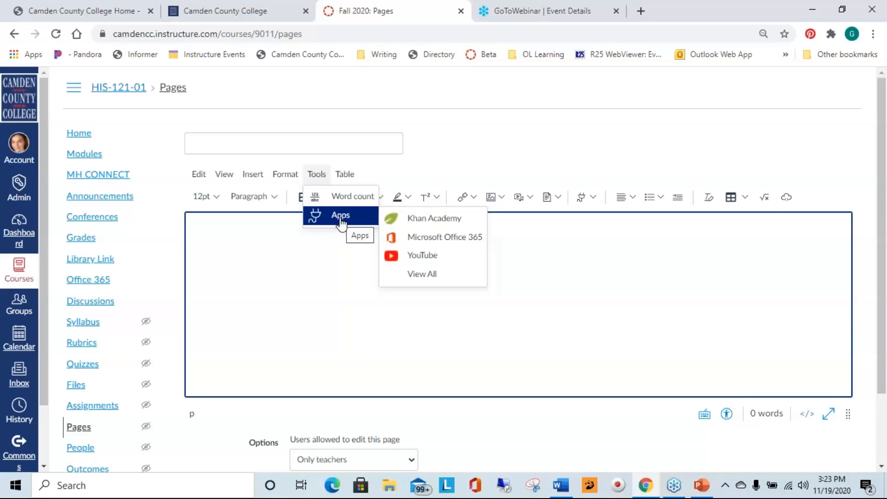
{"action": "left_click", "coordinate": [416, 276]}
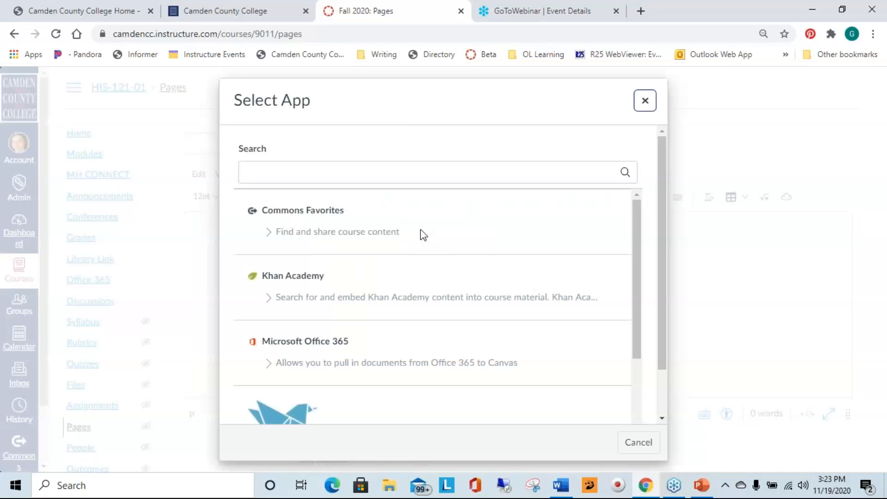
{"action": "scroll", "coordinate": [421, 233], "scroll_direction": "down", "scroll_amount": 3}
{"action": "scroll", "coordinate": [421, 235], "scroll_direction": "down", "scroll_amount": 2}
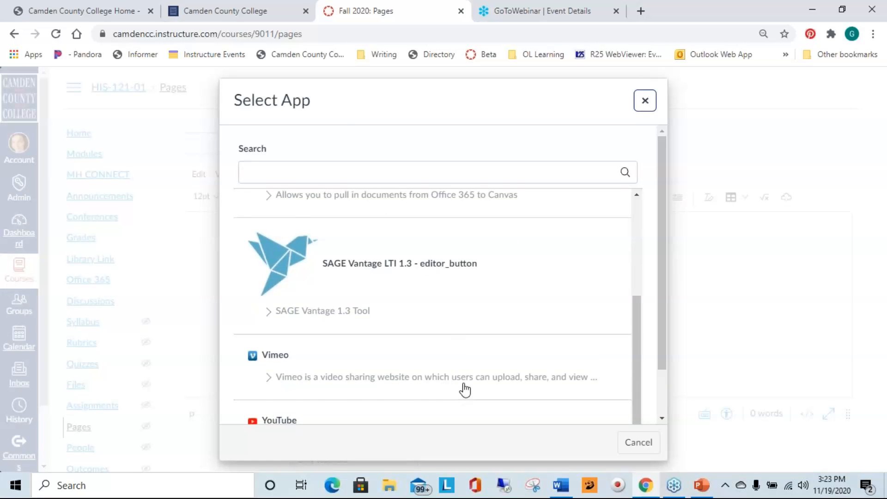
{"action": "scroll", "coordinate": [369, 313], "scroll_direction": "down", "scroll_amount": 2}
{"action": "scroll", "coordinate": [401, 373], "scroll_direction": "up", "scroll_amount": 4}
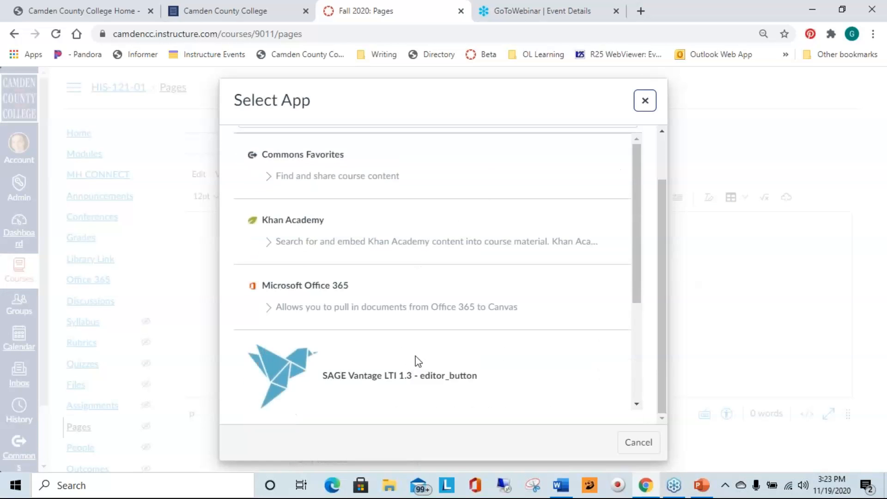
{"action": "scroll", "coordinate": [368, 208], "scroll_direction": "down", "scroll_amount": 3}
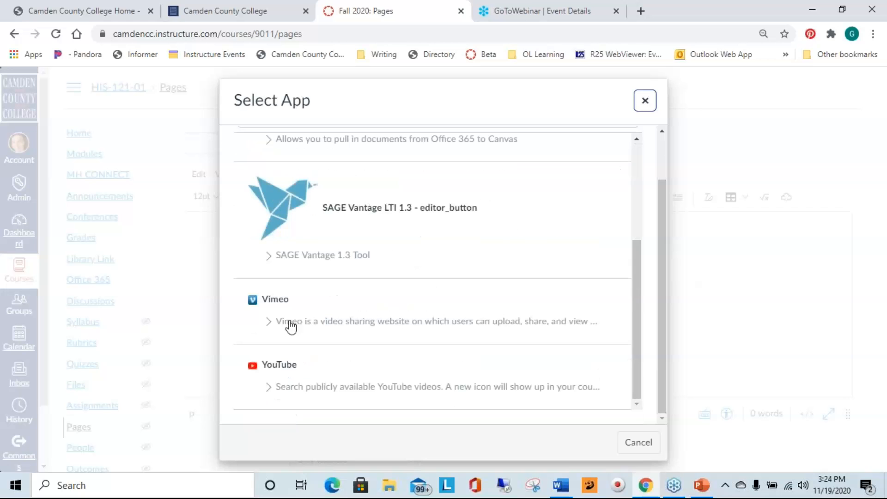
Step: Open and close the Vimeo video search, and review the editor's table, cell, row and column options
{"action": "left_click", "coordinate": [271, 299]}
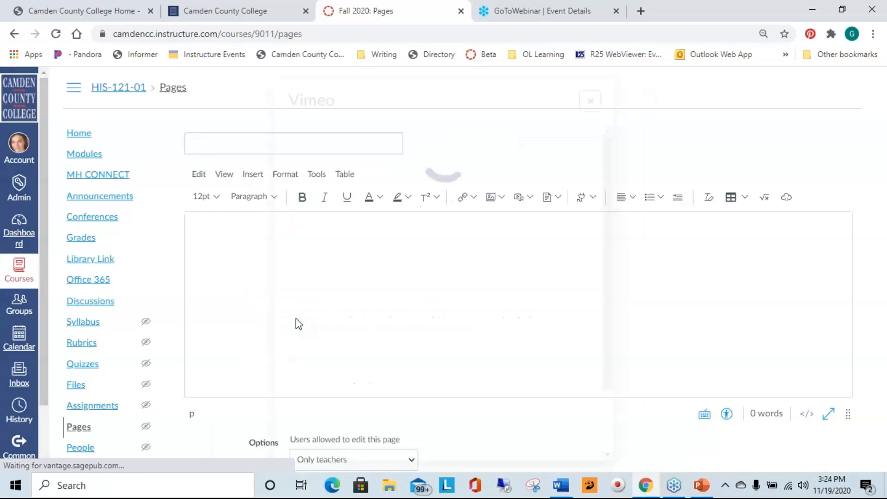
{"action": "left_click", "coordinate": [590, 103]}
{"action": "key", "text": "Escape"}
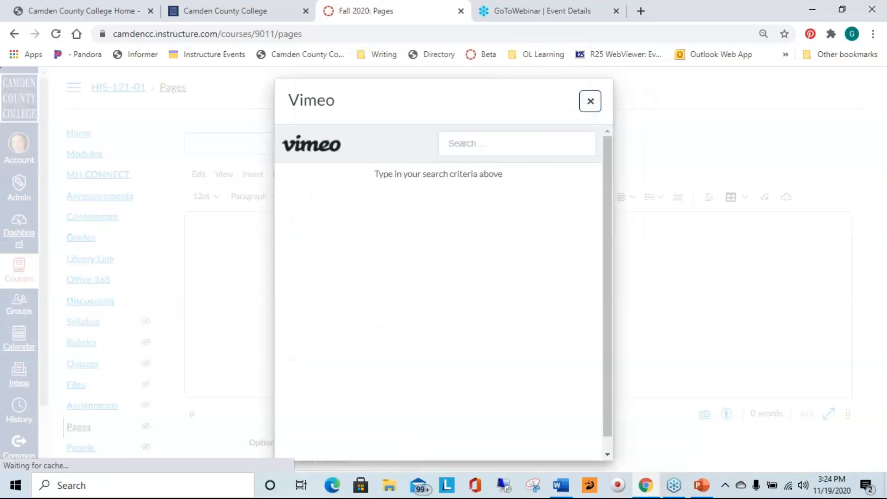
{"action": "left_click", "coordinate": [588, 102]}
{"action": "left_click", "coordinate": [512, 119]}
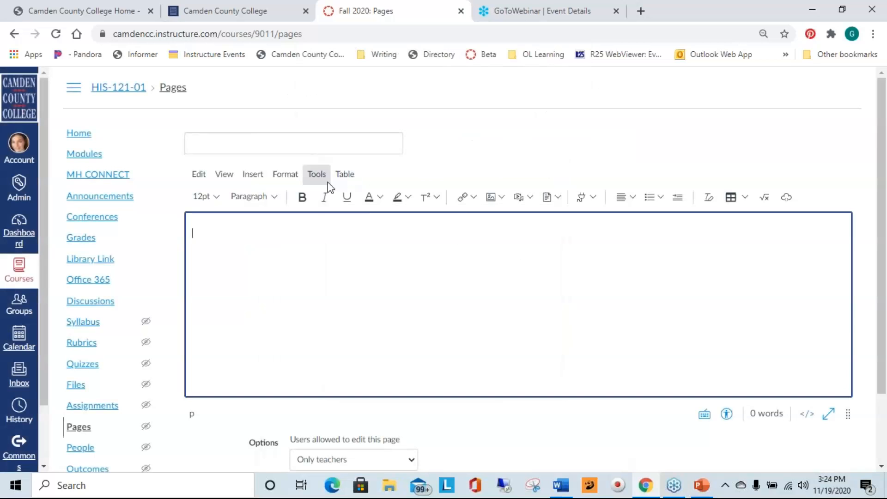
{"action": "left_click", "coordinate": [344, 174]}
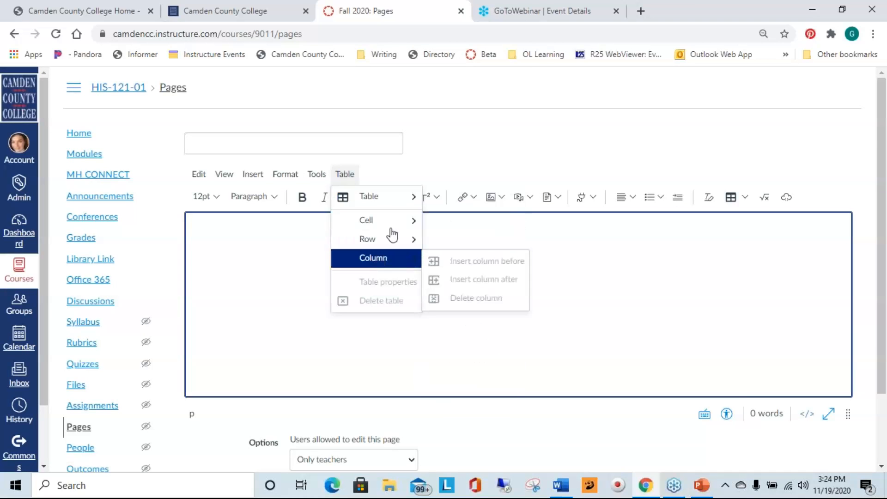
{"action": "left_click", "coordinate": [455, 147]}
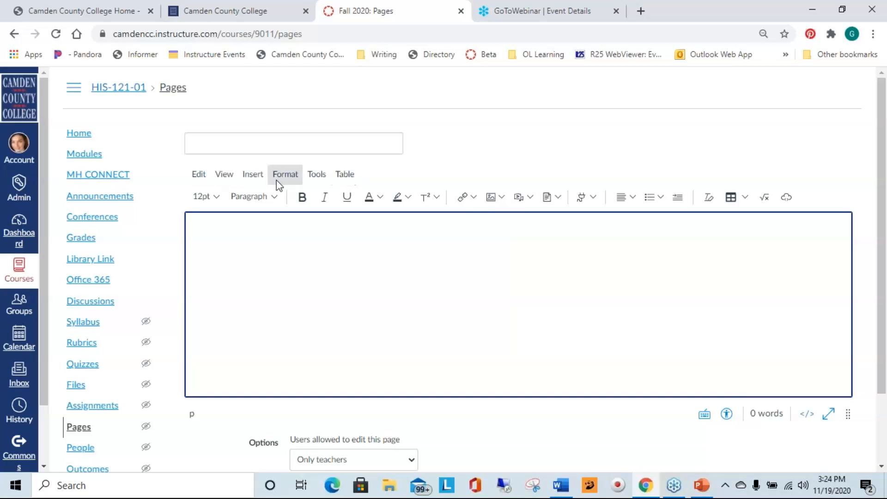
Step: Start an external link on the page, and copy the registration link of the Files & Pages webinar from GoToWebinar
{"action": "left_click", "coordinate": [475, 198]}
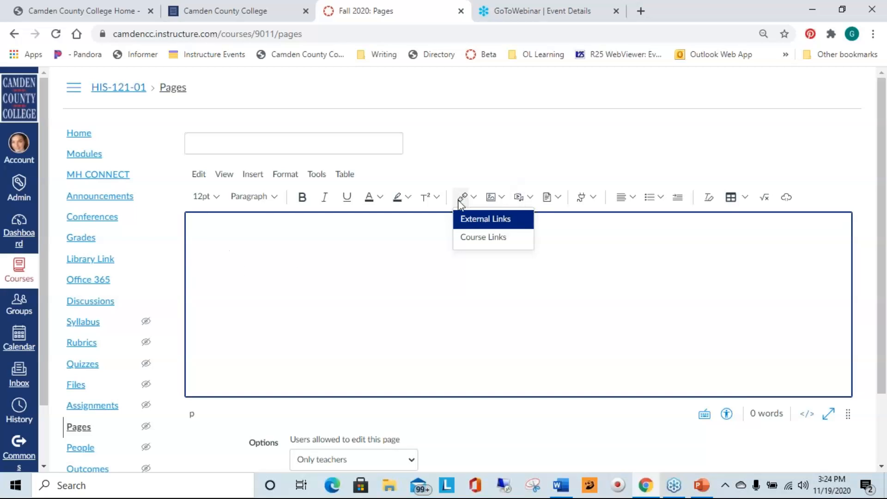
{"action": "left_click", "coordinate": [478, 223]}
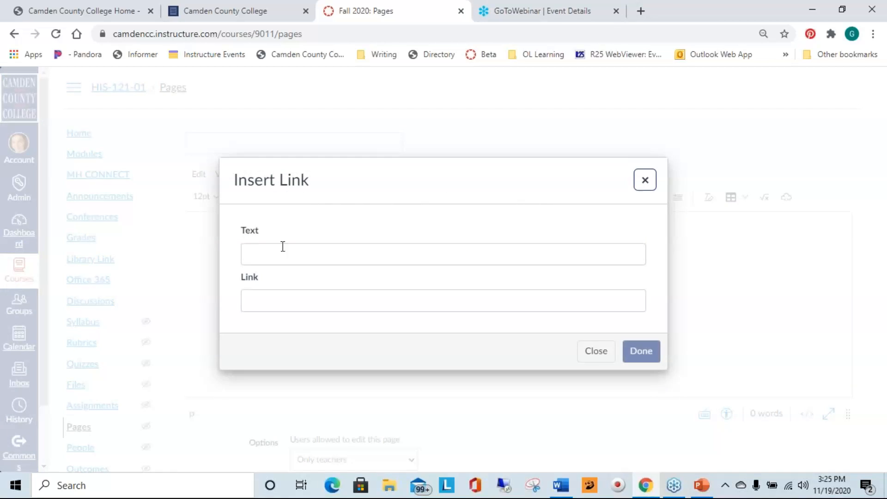
{"action": "left_click", "coordinate": [507, 5]}
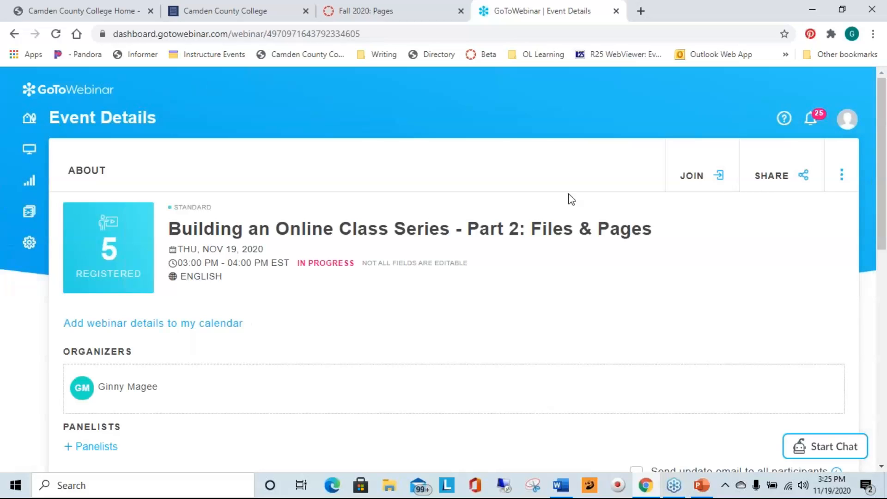
{"action": "left_click", "coordinate": [804, 178]}
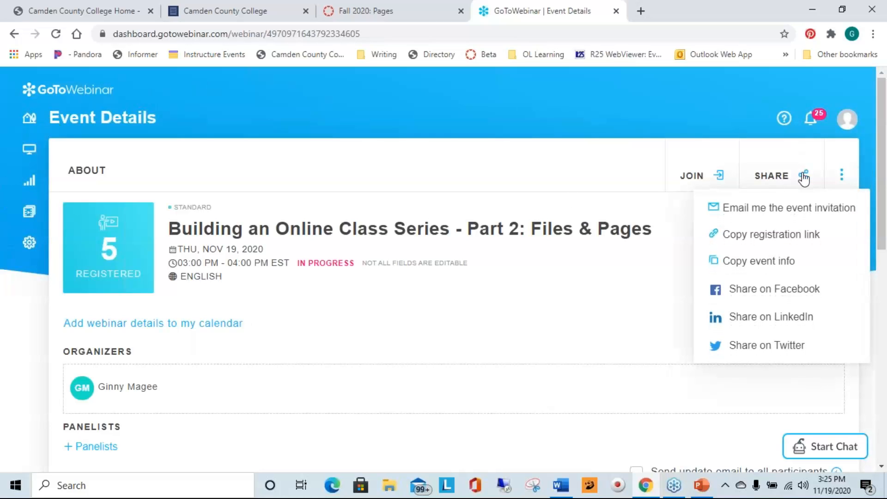
{"action": "left_click", "coordinate": [763, 246]}
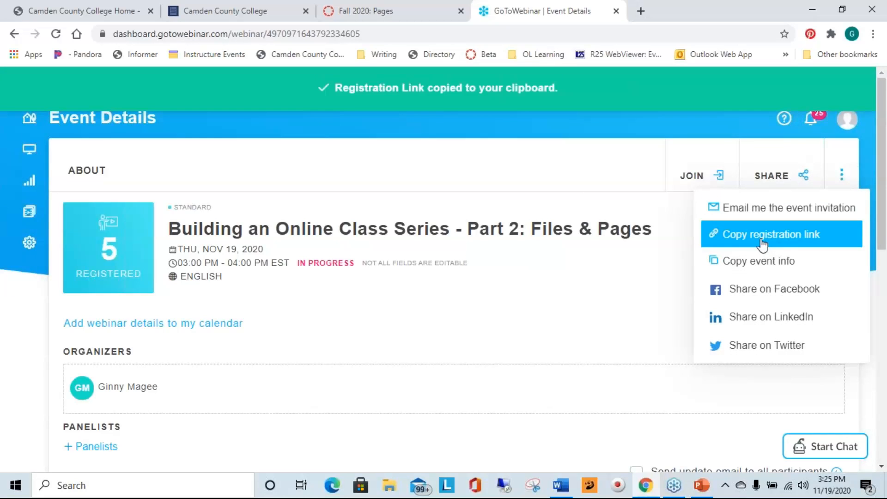
Step: Back in Canvas, insert the copied registration address as a link with the text "Register for Files and Pages Webinar"
{"action": "left_click", "coordinate": [371, 6]}
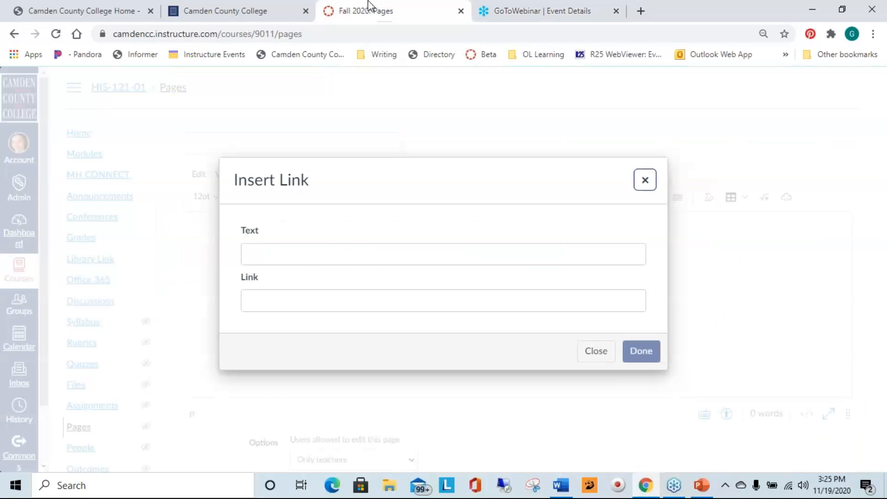
{"action": "left_click", "coordinate": [261, 298]}
{"action": "key", "text": "ctrl+v"}
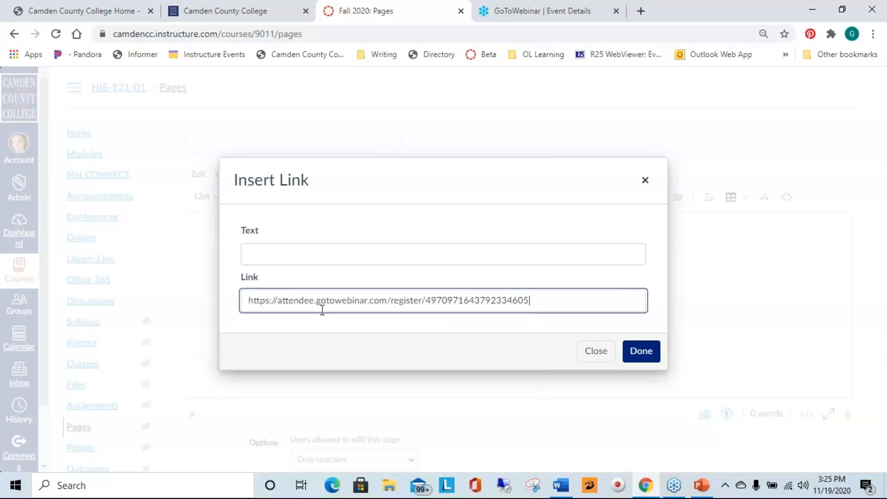
{"action": "left_click", "coordinate": [267, 252]}
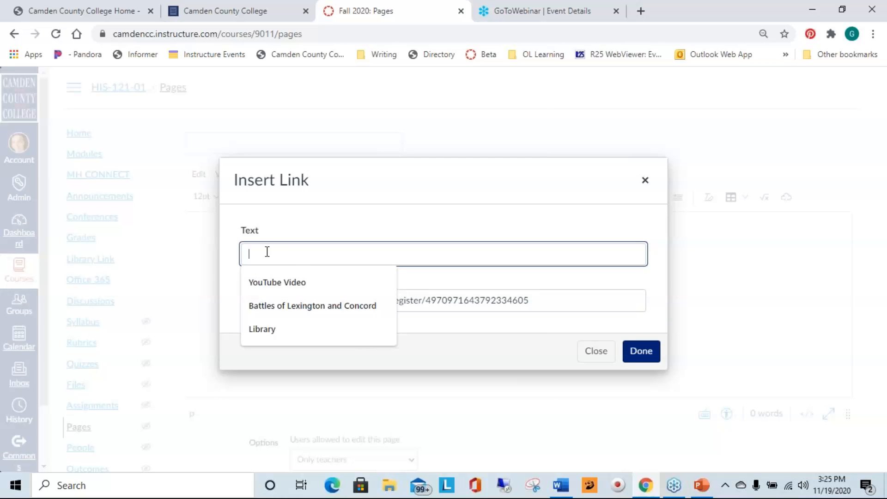
{"action": "type", "text": "REgi"}
{"action": "key", "text": "BackSpace"}
{"action": "key", "text": "BackSpace"}
{"action": "key", "text": "BackSpace"}
{"action": "type", "text": "egister for Files and Pages"}
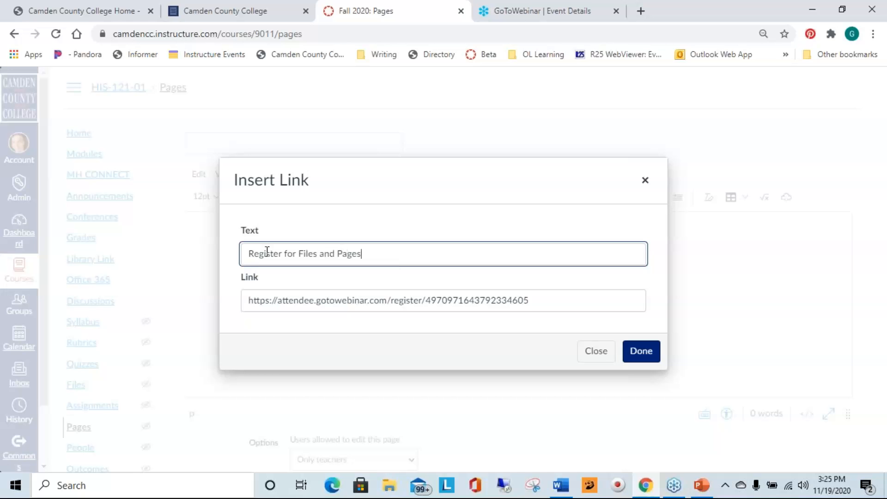
{"action": "type", "text": " Webinar"}
{"action": "left_click", "coordinate": [639, 356]}
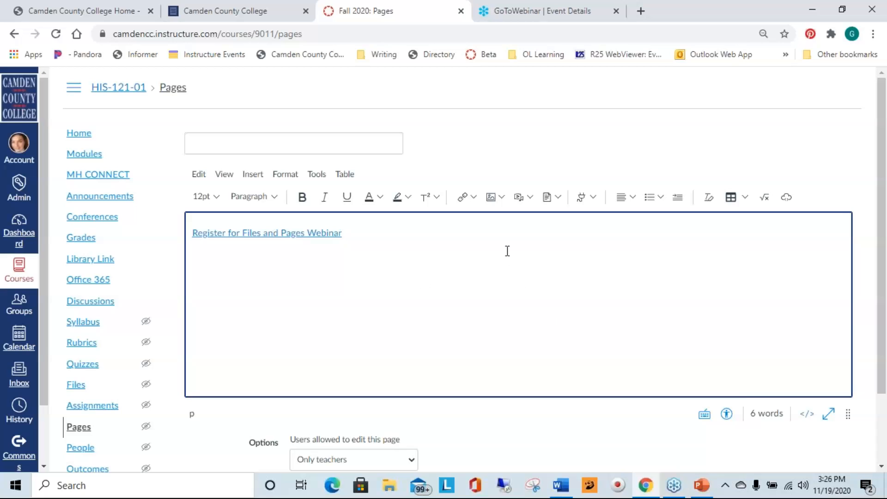
Step: Insert a course link to the Chapter 1 Study Guide page on a new line below the webinar link
{"action": "left_click", "coordinate": [474, 199]}
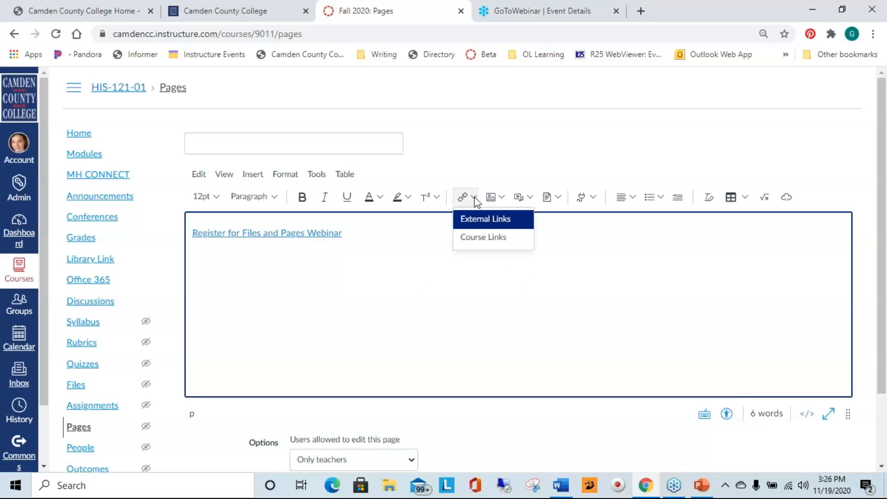
{"action": "left_click", "coordinate": [481, 244]}
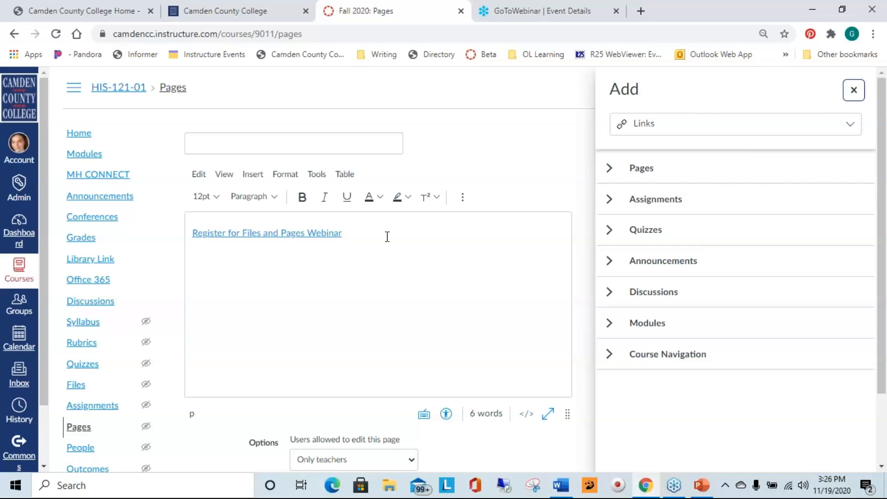
{"action": "left_click", "coordinate": [357, 233]}
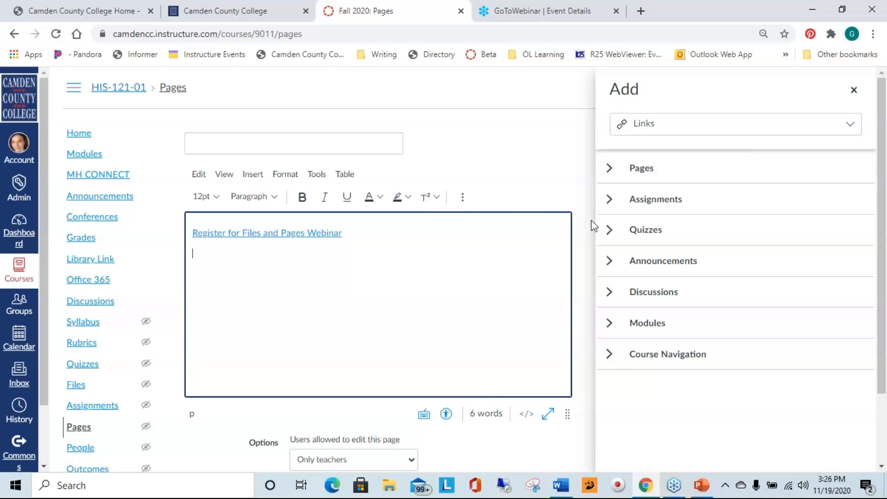
{"action": "left_click", "coordinate": [610, 169]}
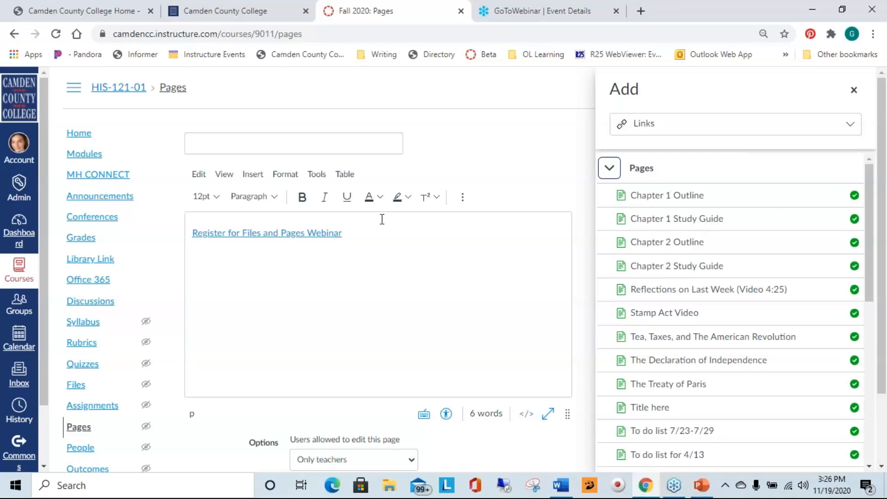
{"action": "left_click", "coordinate": [677, 221]}
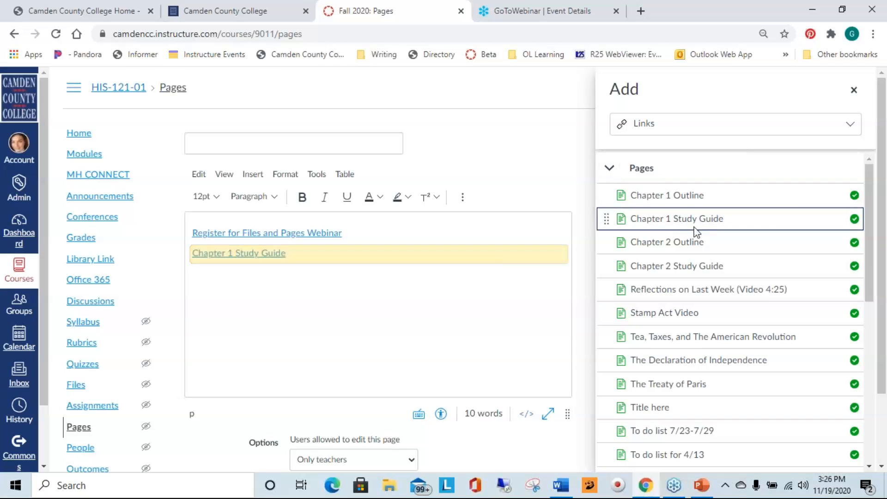
Step: Add a course link to the Chapter 2 Study Guide page and put it on its own line
{"action": "left_click", "coordinate": [670, 268]}
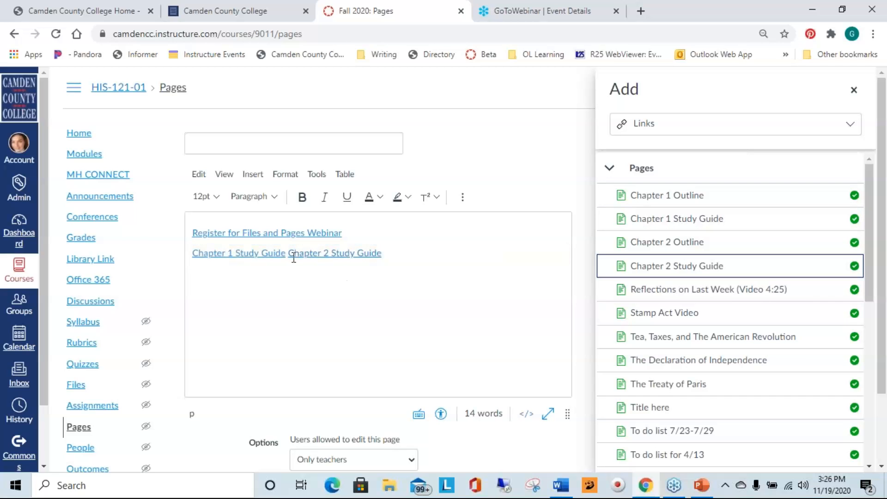
{"action": "left_click", "coordinate": [291, 253]}
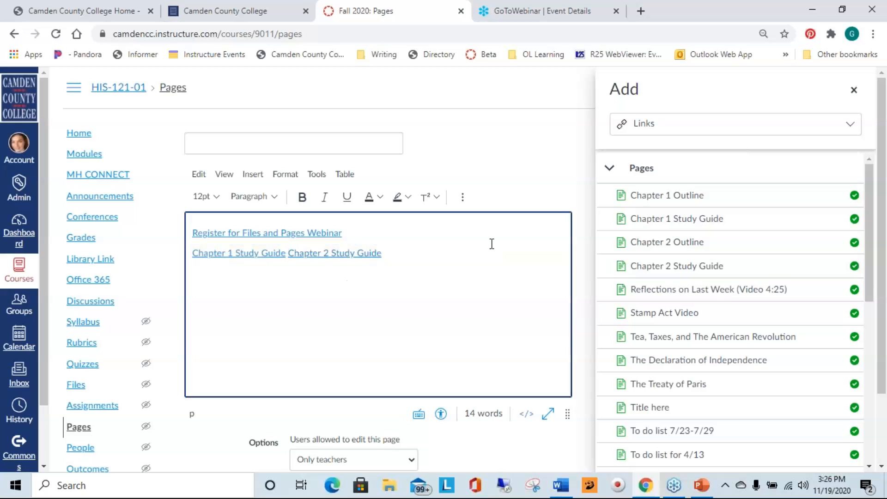
{"action": "key", "text": "Return"}
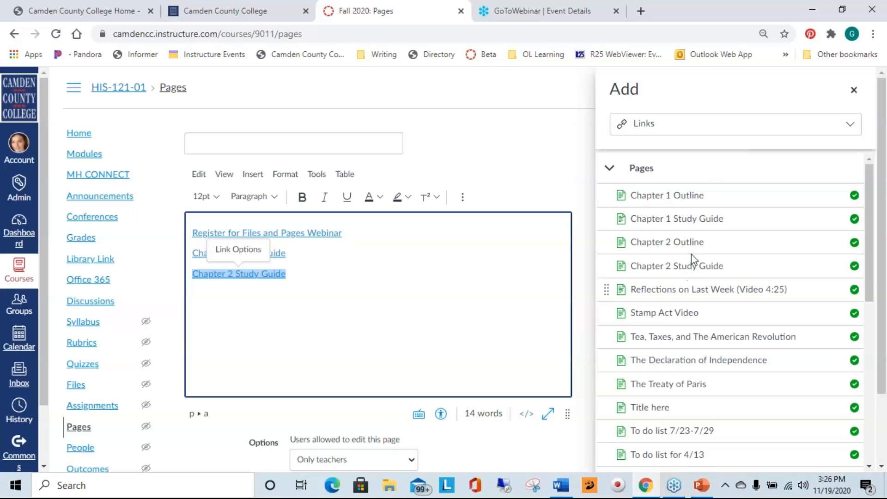
Step: Insert a course link to the discussion "Discussion 1: Reasons for War" below the study guide links
{"action": "left_click", "coordinate": [321, 276]}
{"action": "left_click", "coordinate": [615, 166]}
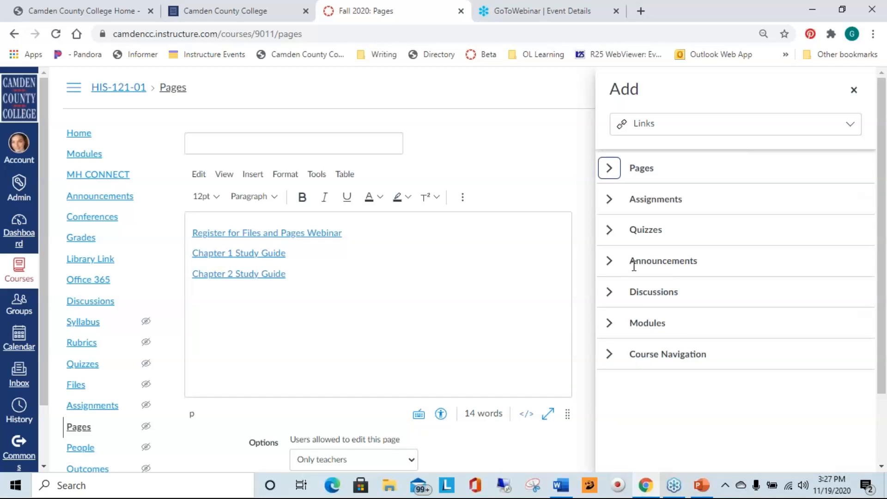
{"action": "left_click", "coordinate": [612, 294]}
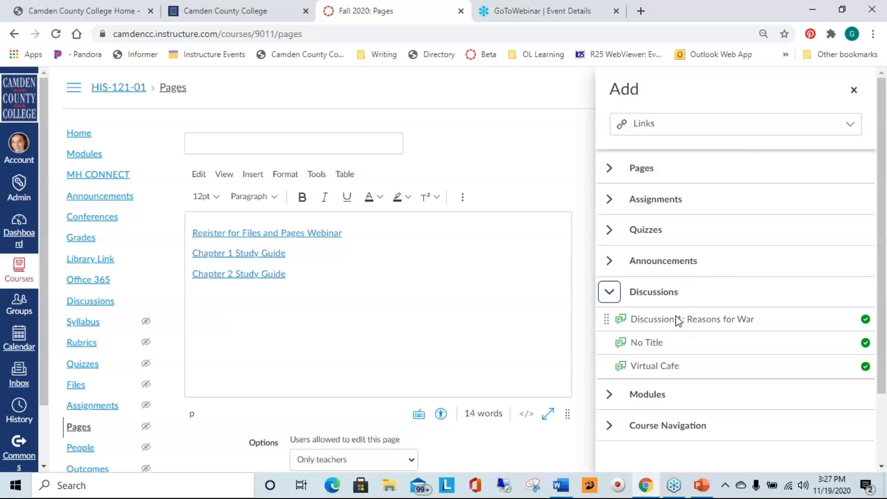
{"action": "left_click", "coordinate": [678, 320]}
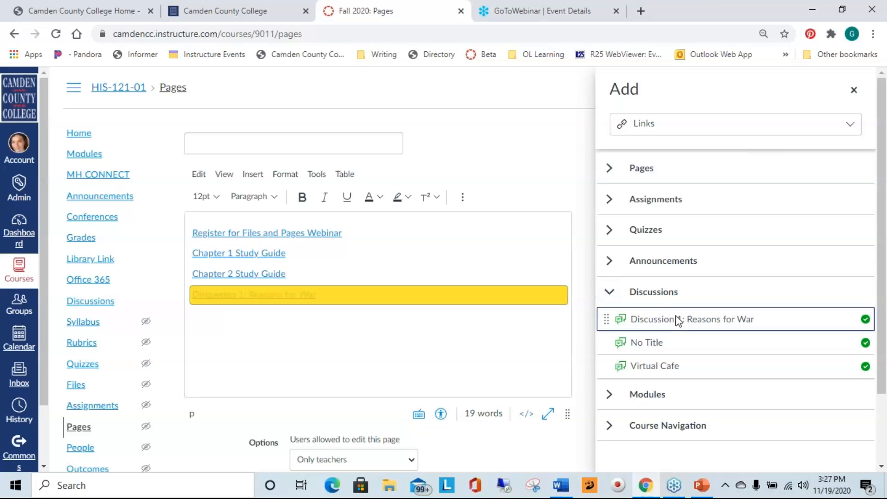
Step: Expand the list of course modules that can be linked from the page
{"action": "left_click", "coordinate": [609, 394]}
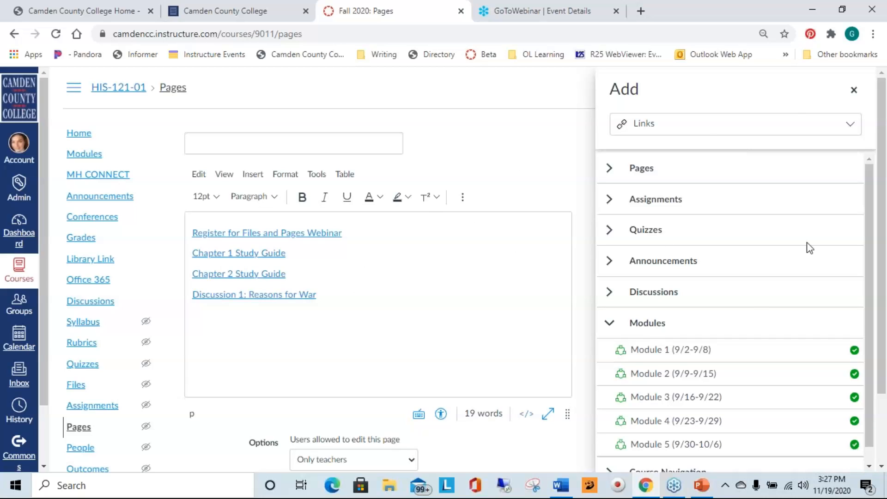
{"action": "left_click_drag", "start_coordinate": [882, 257], "coordinate": [884, 316]}
{"action": "scroll", "coordinate": [884, 316], "scroll_direction": "up", "scroll_amount": 1}
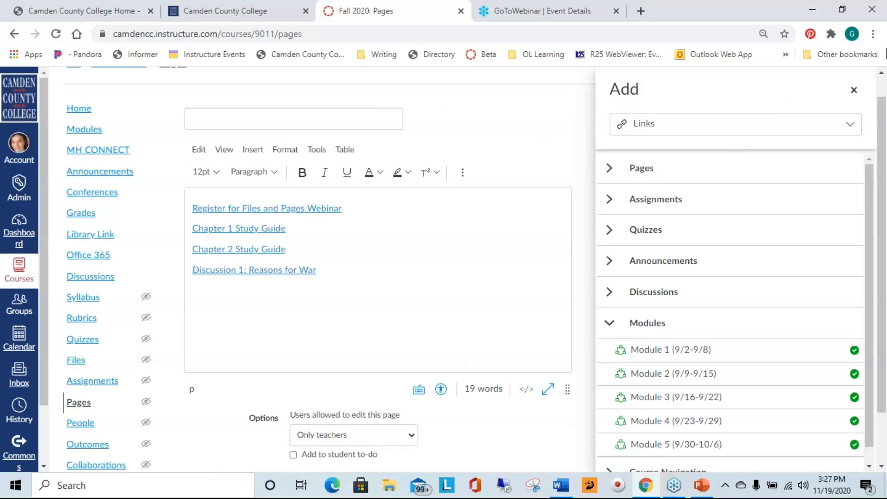
Step: Insert a link to the course file "01 Taxes and the Intolerable Acts.pptx" below the discussion link and start a new line
{"action": "left_click", "coordinate": [672, 128]}
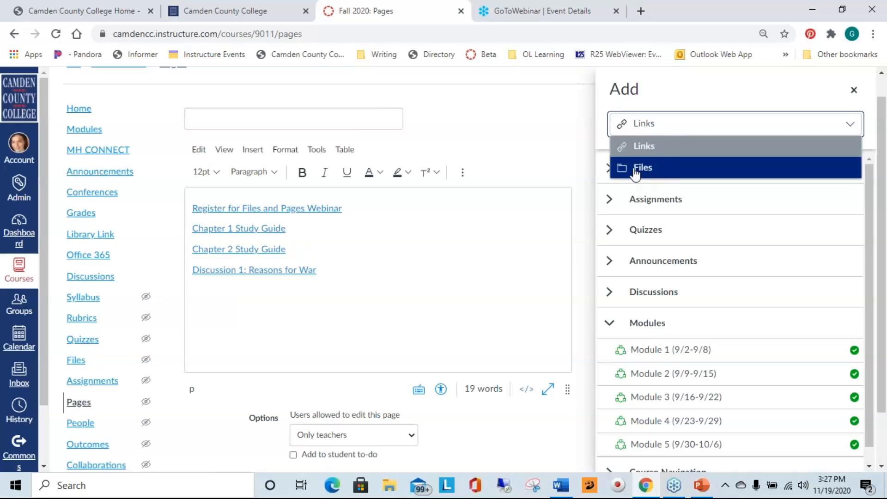
{"action": "left_click", "coordinate": [661, 174]}
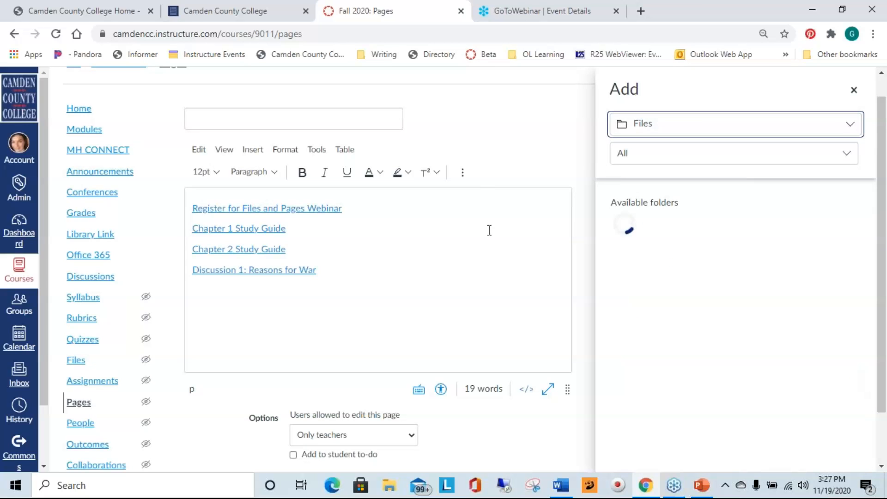
{"action": "left_click", "coordinate": [334, 267]}
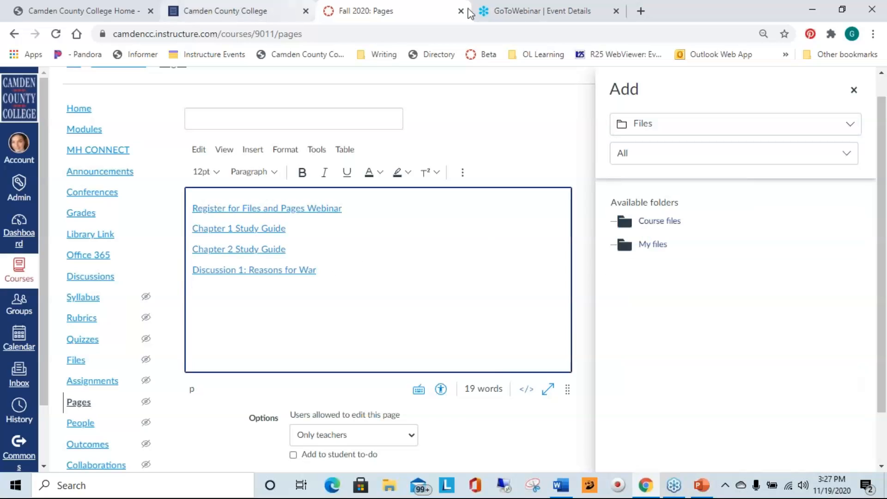
{"action": "left_click", "coordinate": [662, 220]}
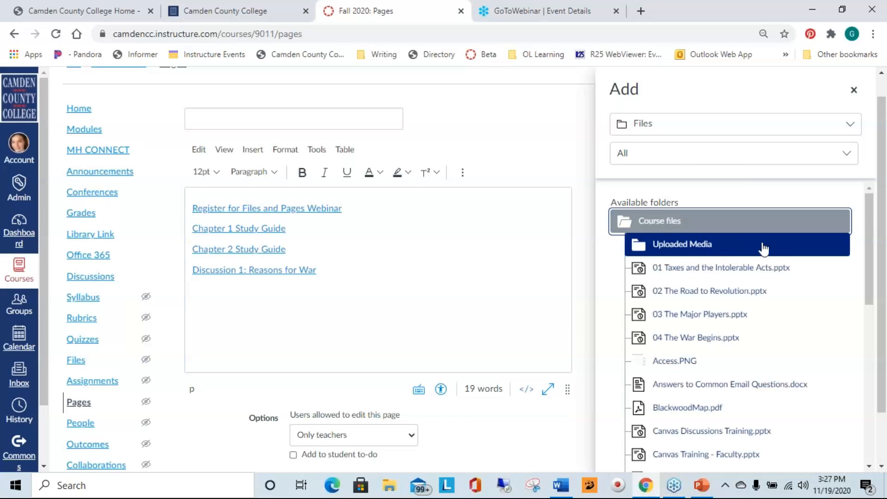
{"action": "scroll", "coordinate": [759, 258], "scroll_direction": "down", "scroll_amount": 4}
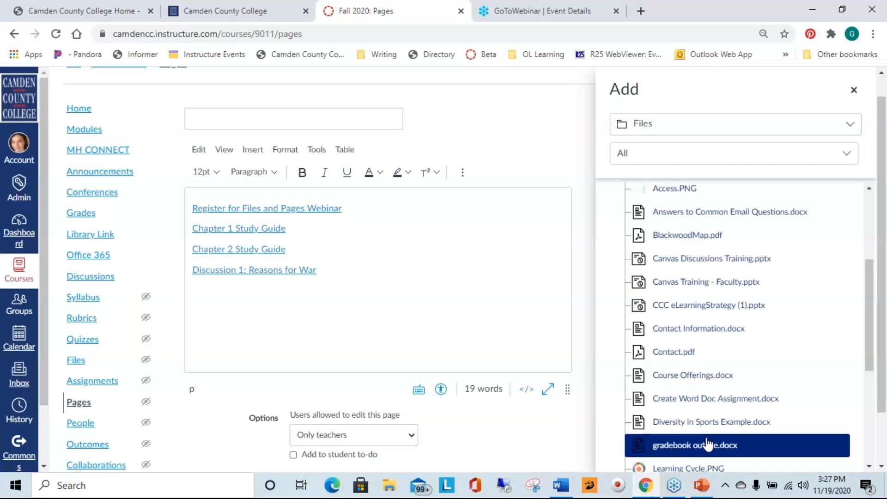
{"action": "scroll", "coordinate": [734, 217], "scroll_direction": "up", "scroll_amount": 4}
{"action": "left_click", "coordinate": [727, 277]}
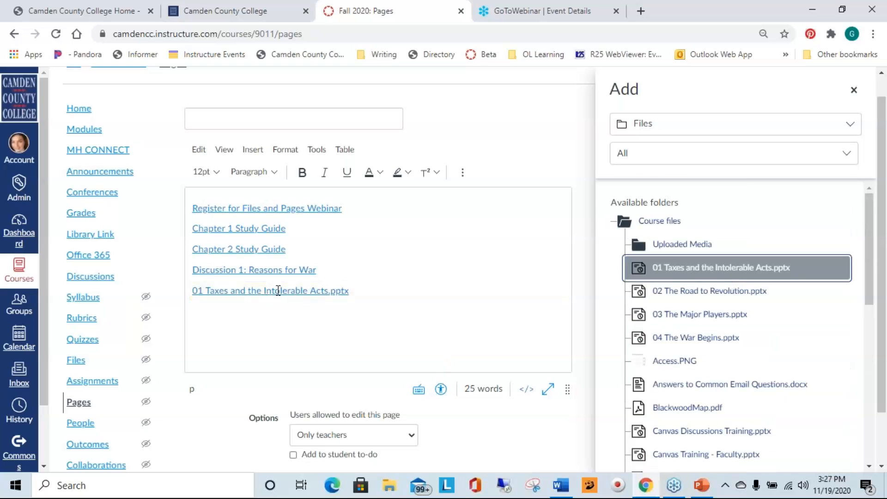
{"action": "left_click", "coordinate": [364, 297]}
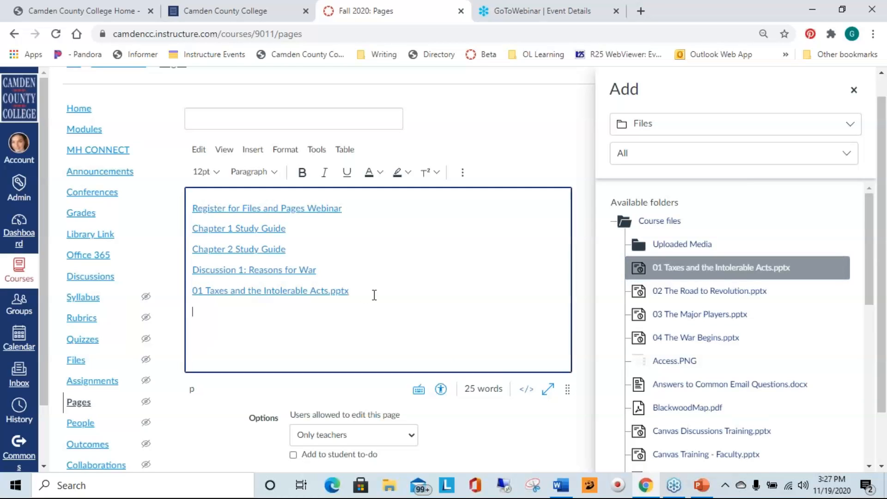
Step: Look through the remaining course files down to the My files folder
{"action": "left_click", "coordinate": [652, 227]}
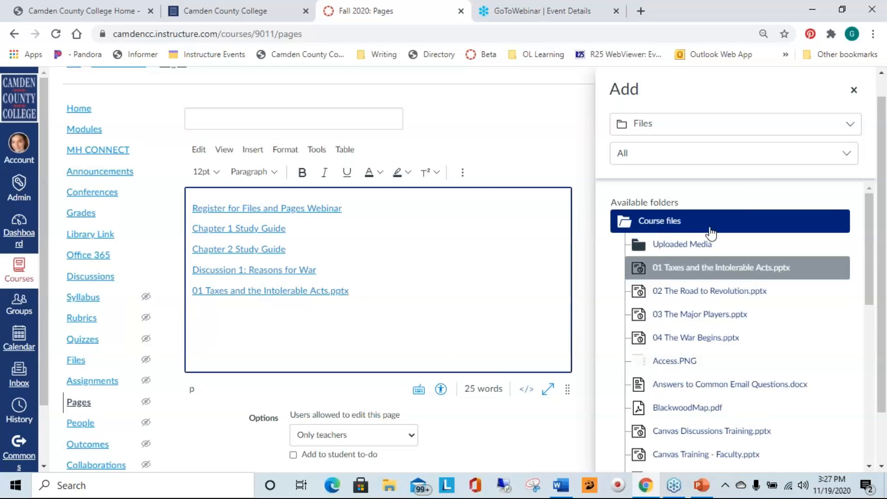
{"action": "scroll", "coordinate": [707, 245], "scroll_direction": "down", "scroll_amount": 9}
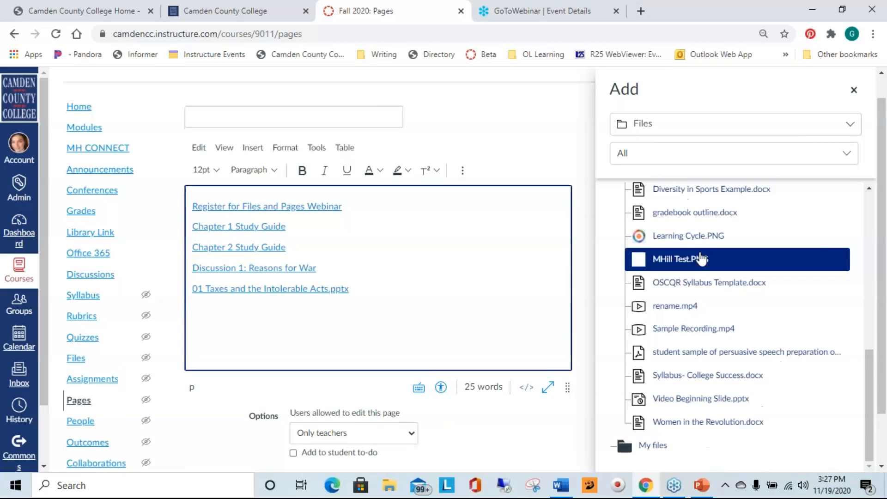
{"action": "scroll", "coordinate": [701, 259], "scroll_direction": "down", "scroll_amount": 1}
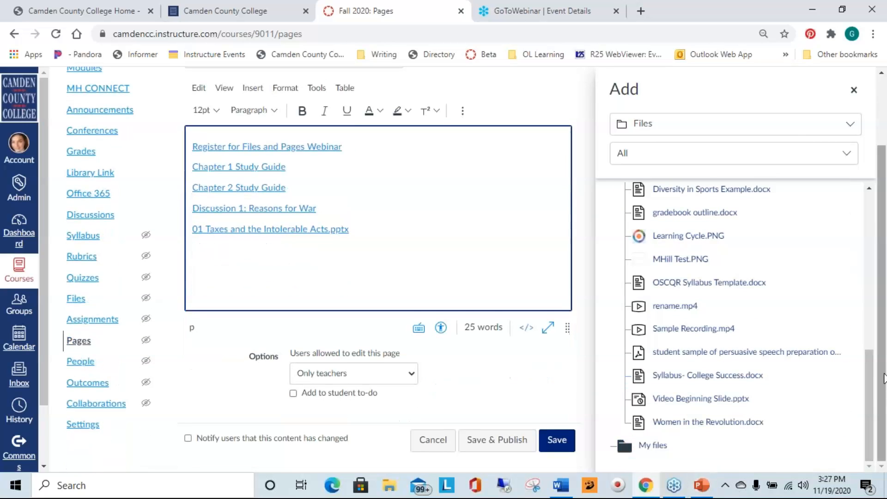
{"action": "left_click", "coordinate": [864, 465]}
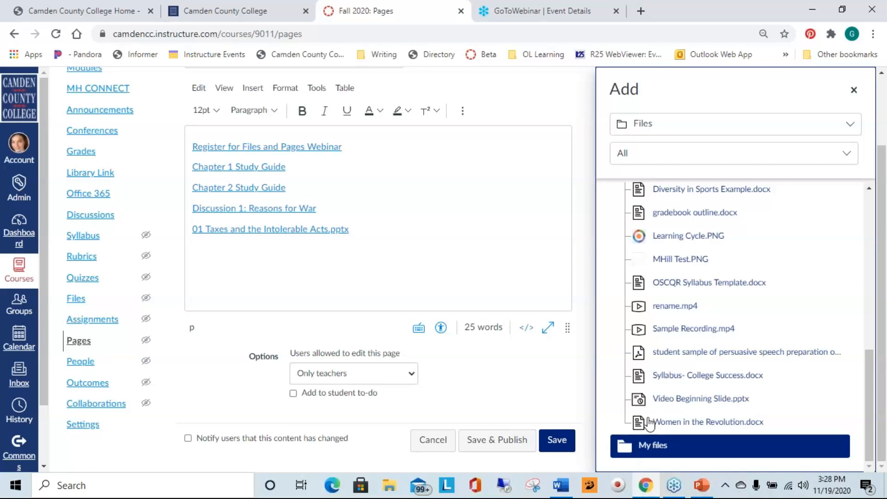
Step: View the available user files filtered by images, documents and media, and close the file browser
{"action": "left_click", "coordinate": [751, 159]}
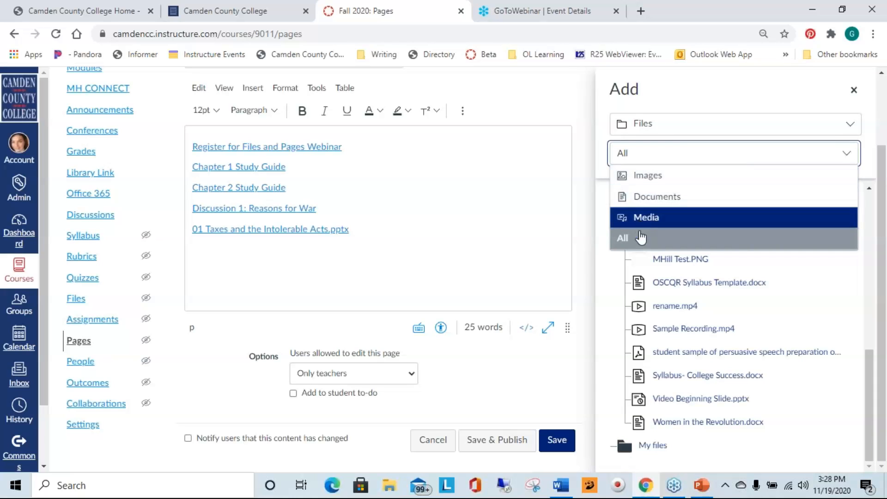
{"action": "left_click", "coordinate": [655, 182]}
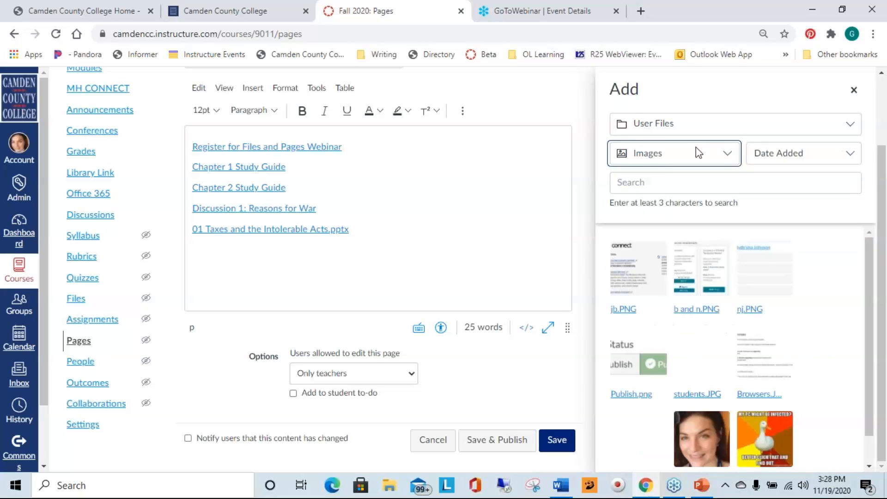
{"action": "left_click", "coordinate": [735, 157]}
{"action": "left_click", "coordinate": [665, 195]}
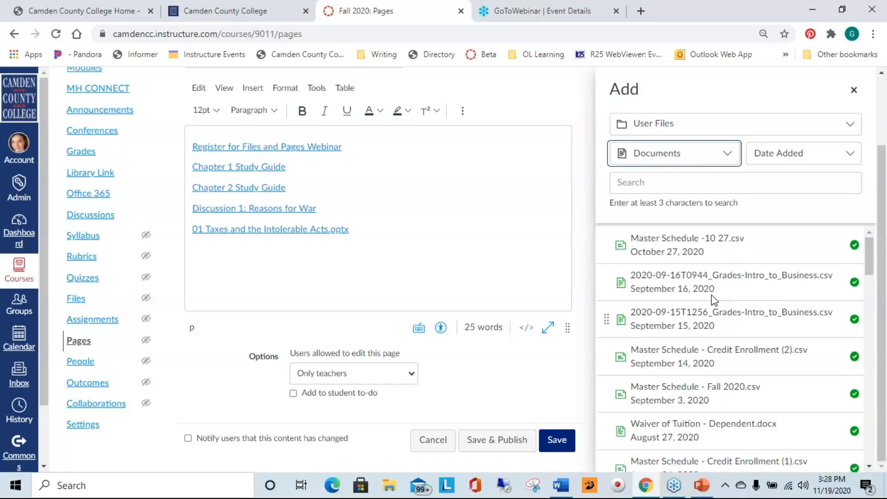
{"action": "left_click", "coordinate": [680, 155]}
{"action": "left_click", "coordinate": [711, 216]}
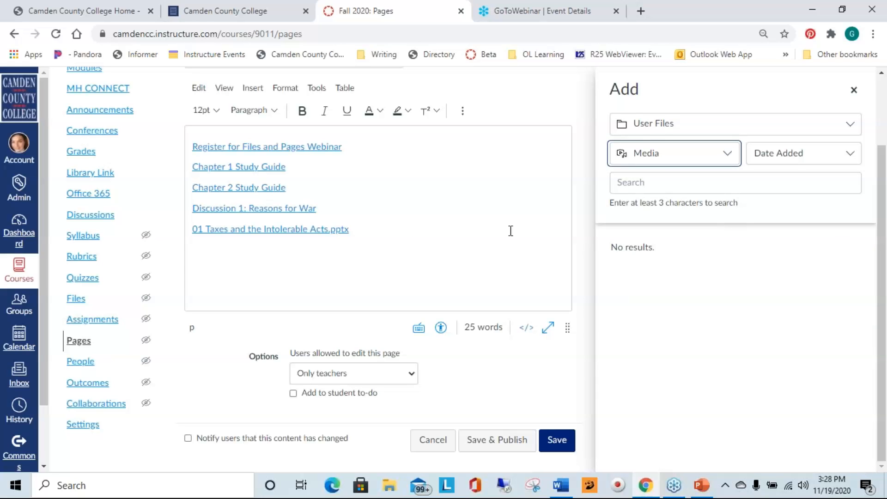
{"action": "left_click", "coordinate": [853, 89]}
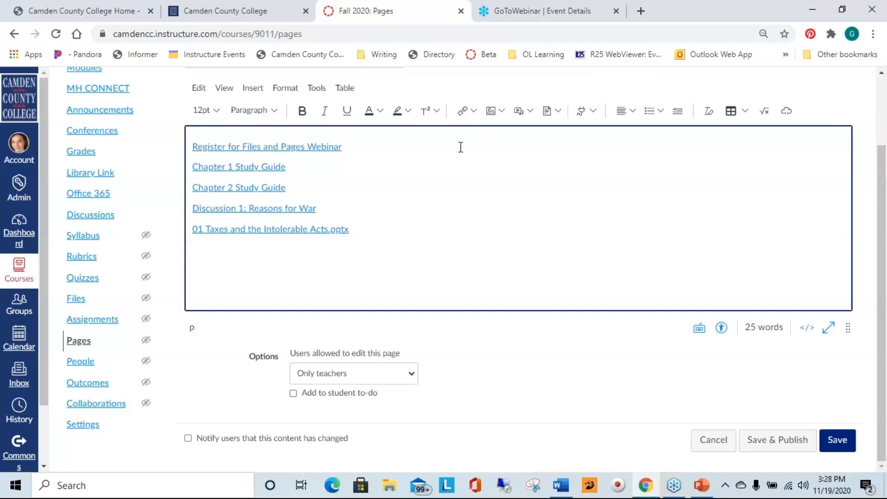
Step: Upload agenda.PNG from the Saved Pictures folder and insert it into the page below the file link
{"action": "left_click", "coordinate": [500, 113]}
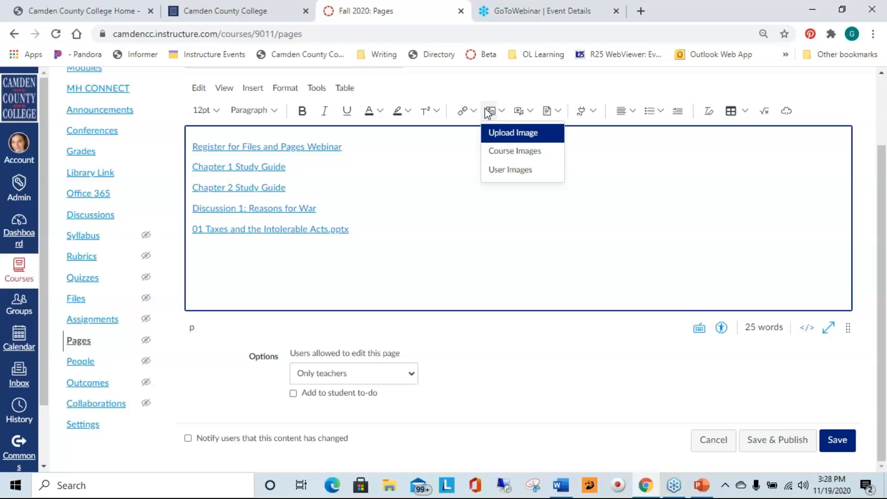
{"action": "left_click", "coordinate": [516, 137]}
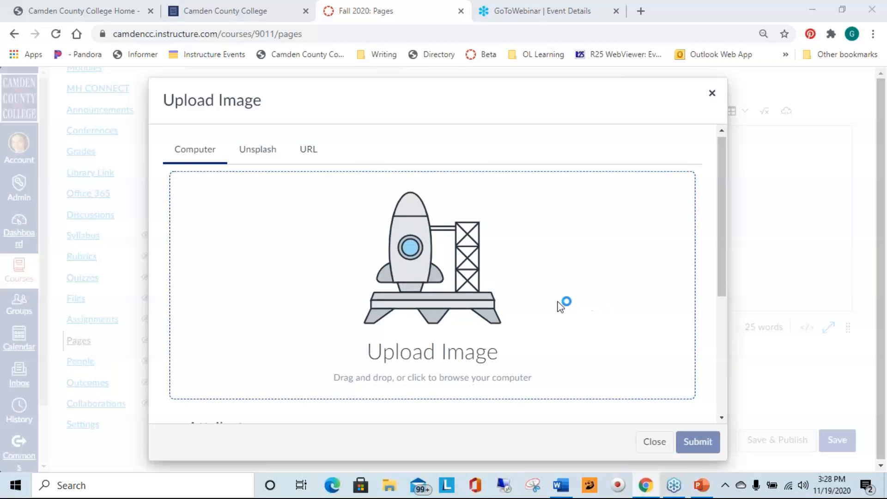
{"action": "left_click", "coordinate": [538, 270]}
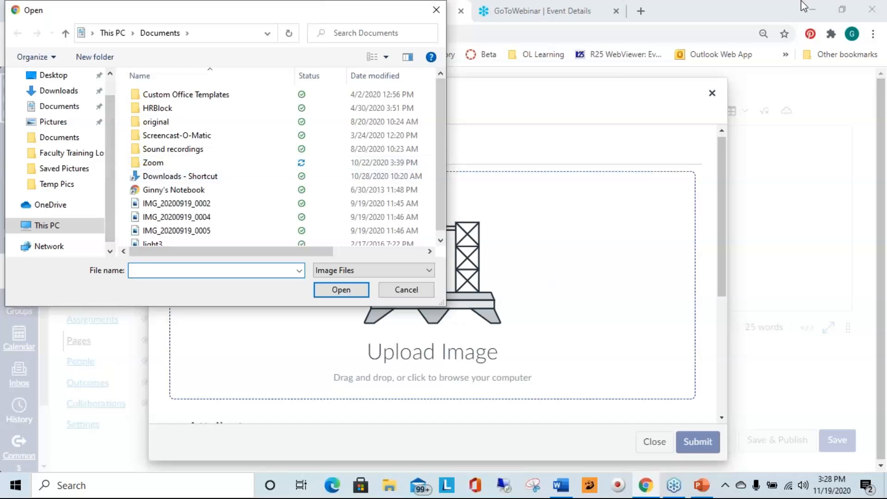
{"action": "left_click", "coordinate": [66, 122]}
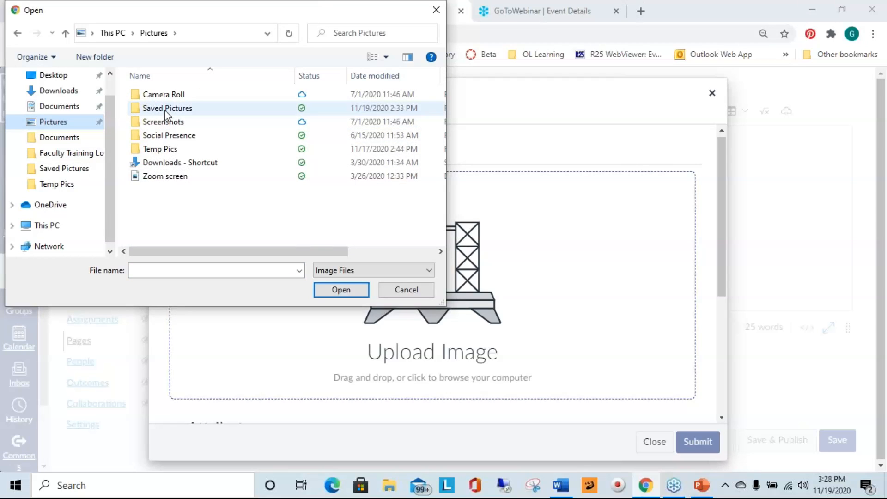
{"action": "double_click", "coordinate": [216, 110]}
{"action": "left_click", "coordinate": [384, 193]}
{"action": "double_click", "coordinate": [384, 190]}
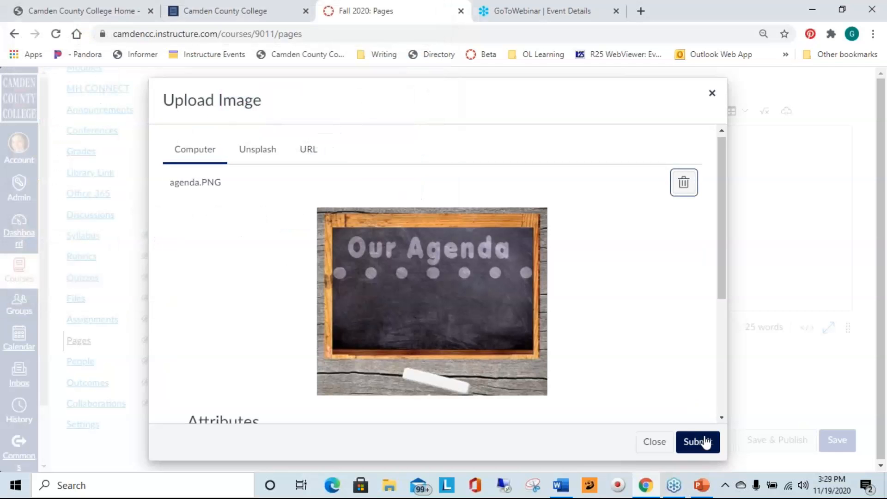
{"action": "left_click", "coordinate": [697, 443]}
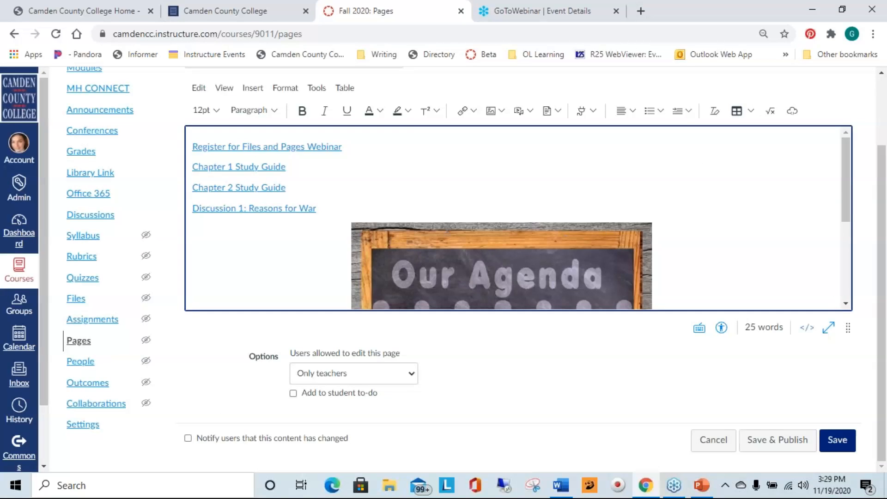
Step: Browse the course images available for insertion, switch to the course links list, and close it
{"action": "scroll", "coordinate": [793, 265], "scroll_direction": "up", "scroll_amount": 2}
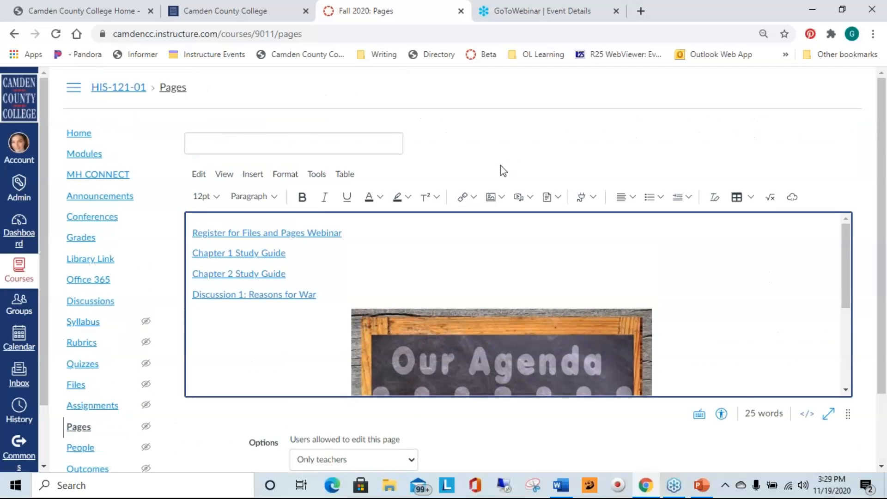
{"action": "left_click", "coordinate": [498, 197]}
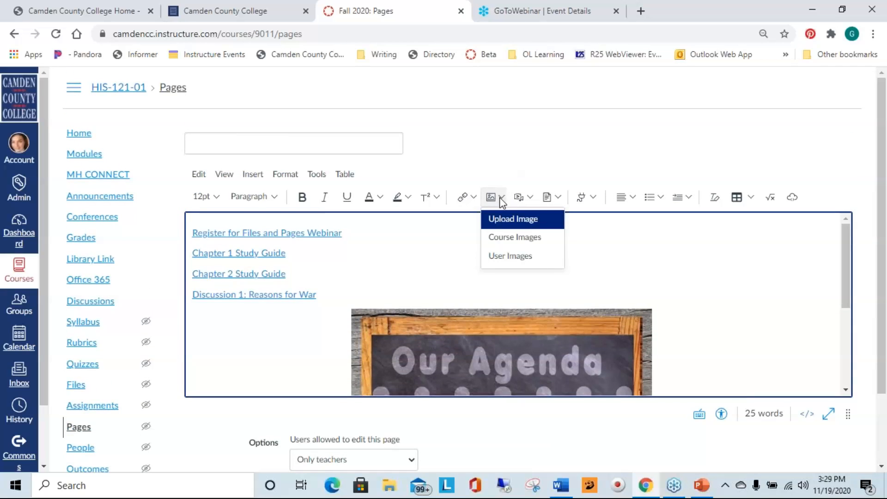
{"action": "left_click", "coordinate": [516, 237]}
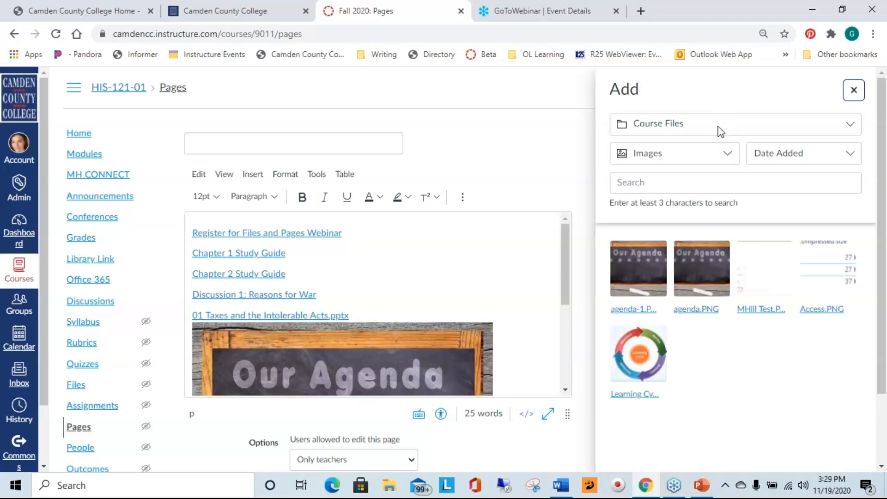
{"action": "left_click", "coordinate": [699, 130]}
{"action": "left_click", "coordinate": [665, 147]}
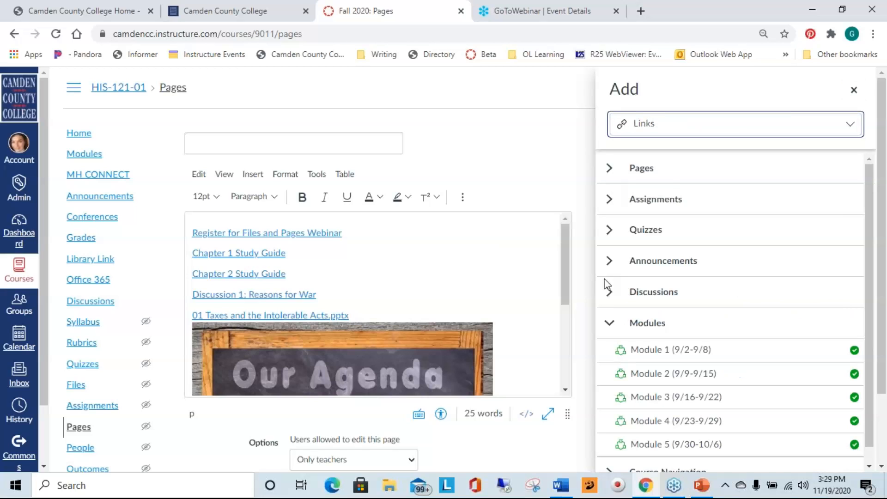
{"action": "left_click", "coordinate": [854, 89]}
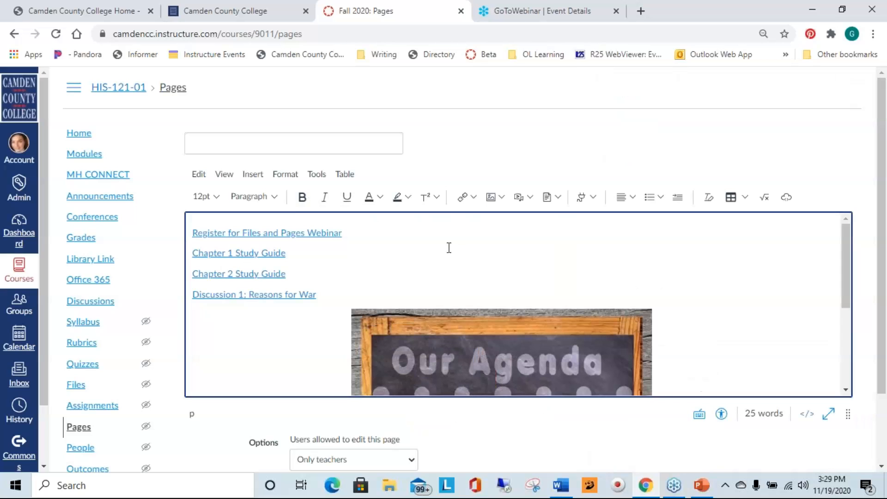
Step: View the image upload options and the media upload options, closing each without uploading anything
{"action": "left_click", "coordinate": [501, 197]}
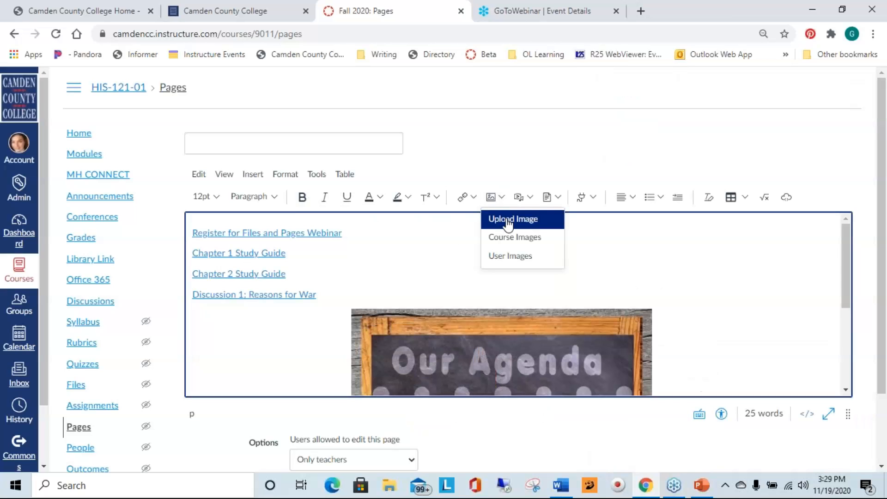
{"action": "left_click", "coordinate": [507, 222]}
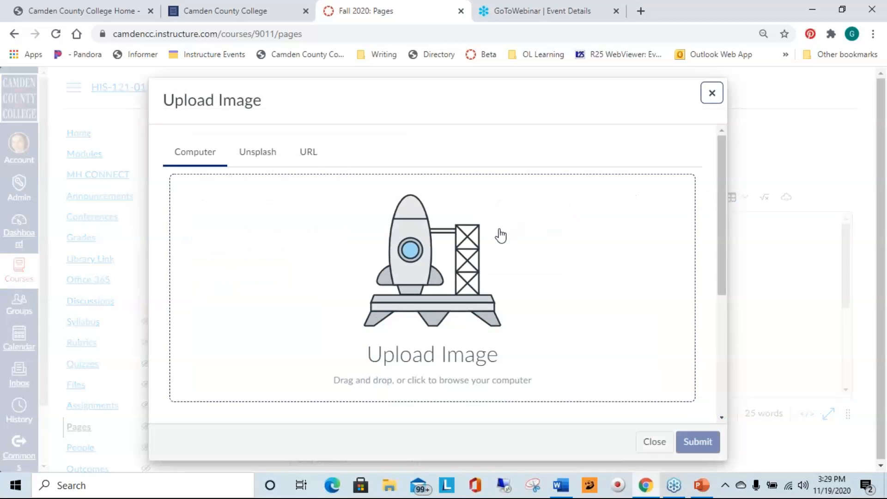
{"action": "left_click", "coordinate": [652, 442]}
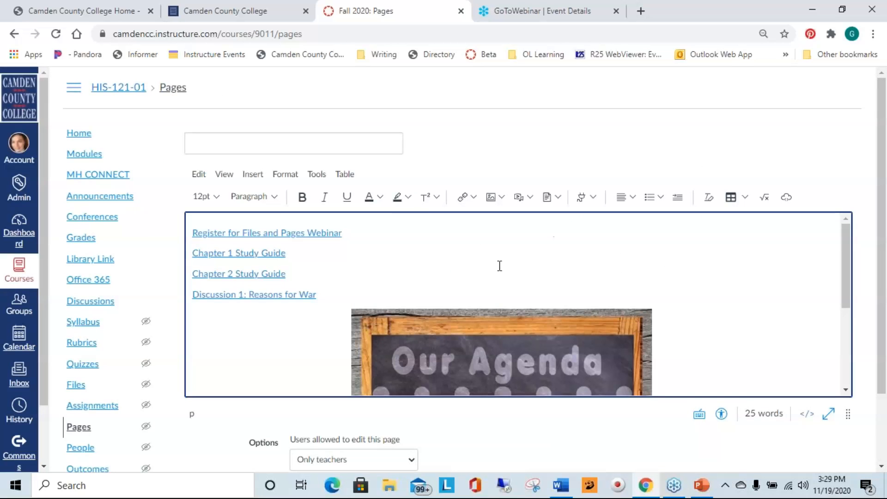
{"action": "left_click", "coordinate": [518, 198]}
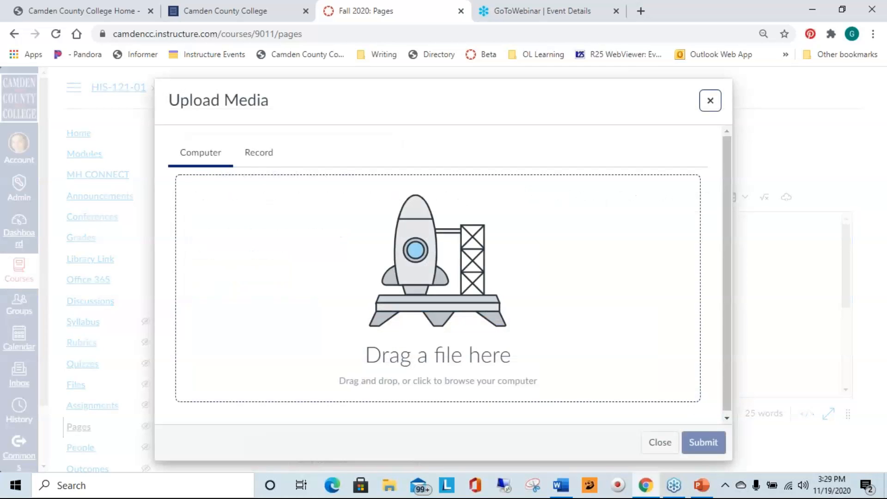
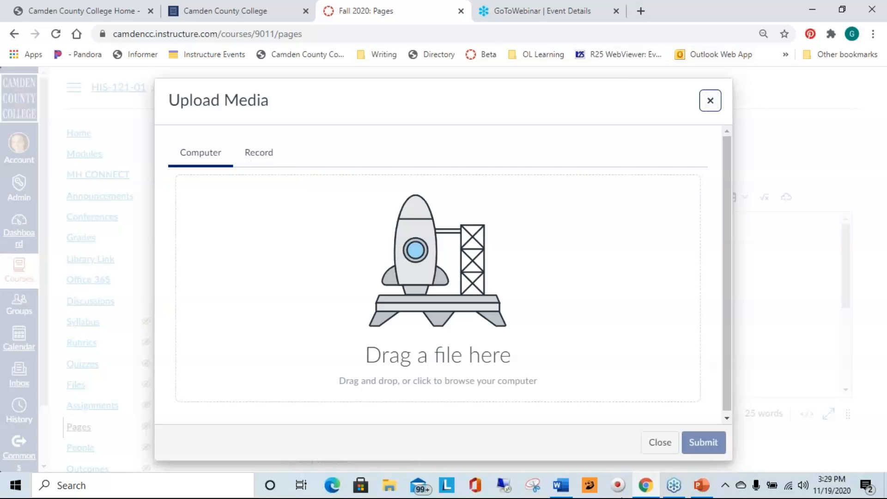
{"action": "left_click", "coordinate": [711, 102]}
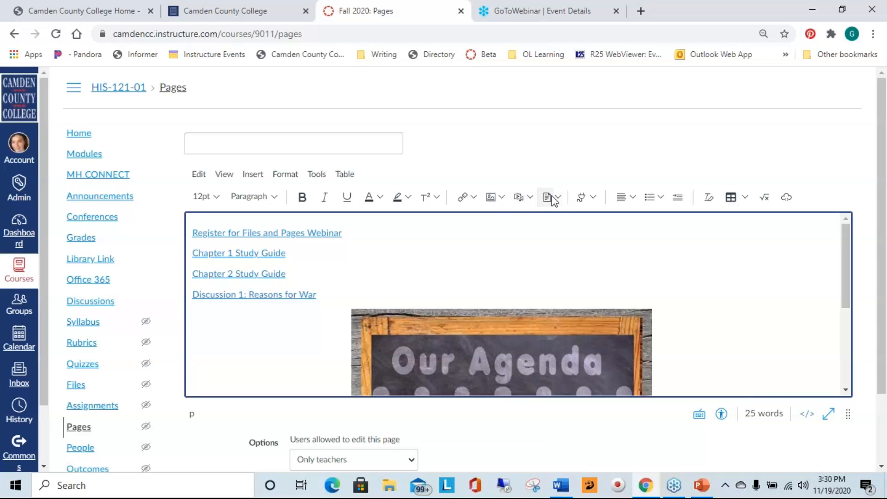
Step: View the document upload options and the file chooser without uploading anything, and look at the list of available external apps
{"action": "left_click", "coordinate": [531, 199]}
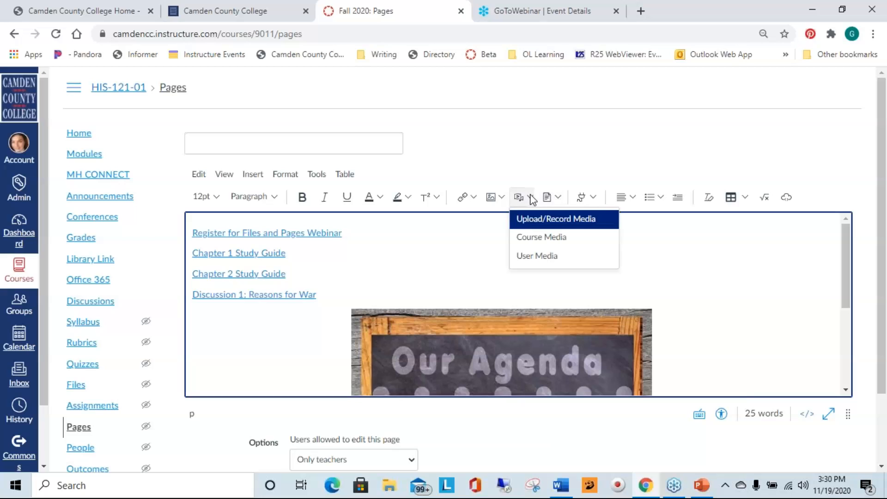
{"action": "left_click", "coordinate": [559, 199]}
{"action": "left_click", "coordinate": [559, 198]}
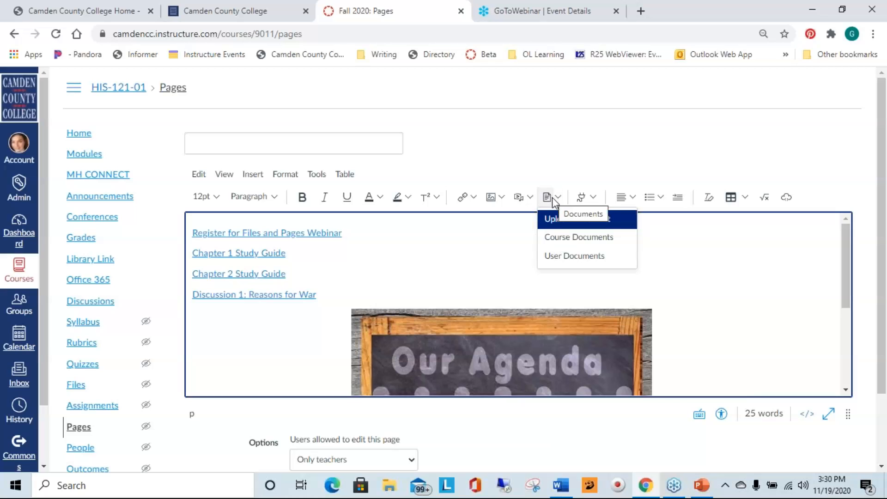
{"action": "left_click", "coordinate": [563, 221]}
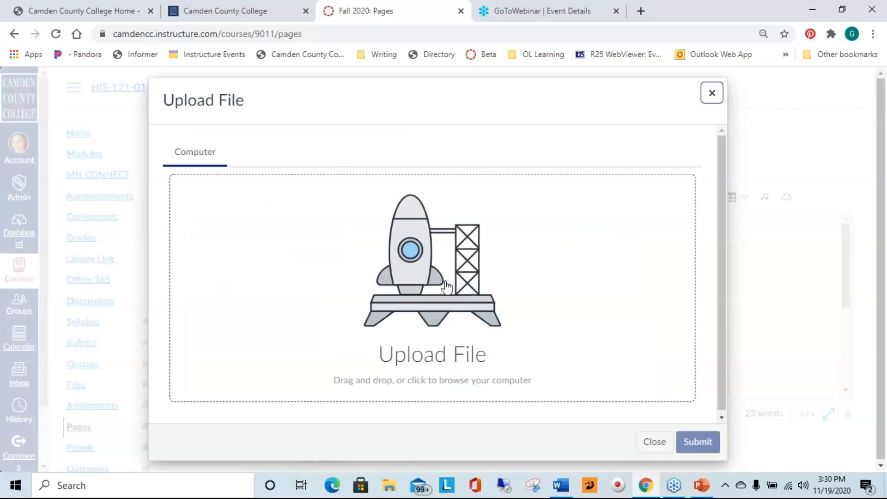
{"action": "left_click", "coordinate": [446, 286]}
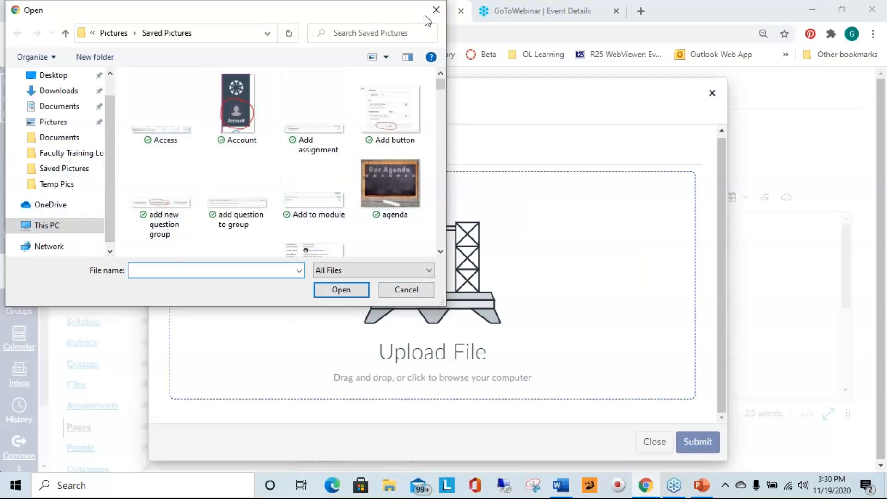
{"action": "left_click", "coordinate": [435, 9]}
{"action": "left_click", "coordinate": [646, 446]}
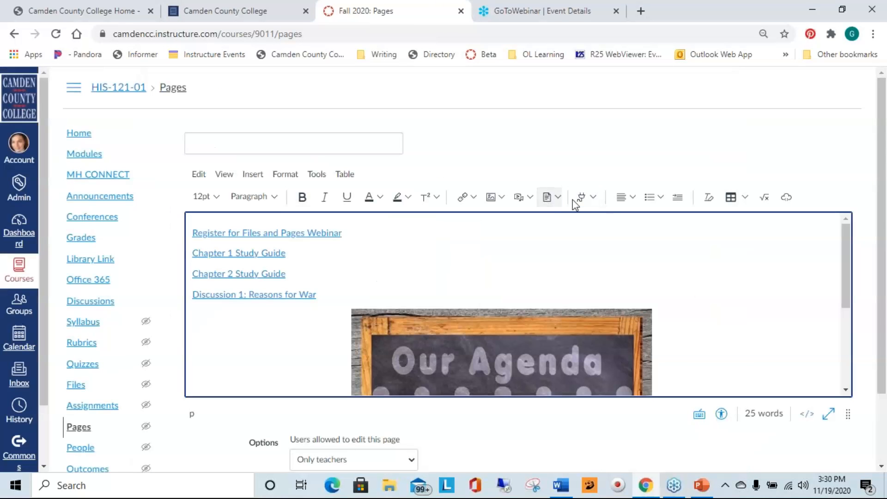
{"action": "left_click", "coordinate": [593, 198]}
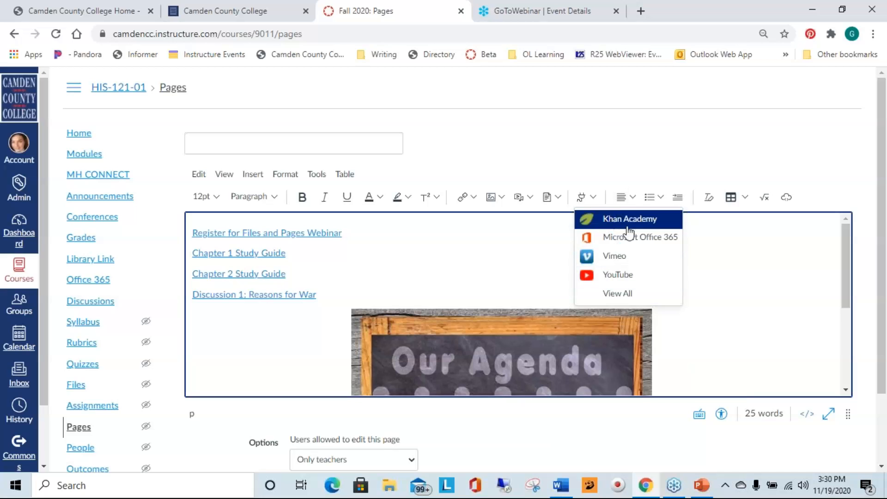
{"action": "left_click", "coordinate": [508, 253]}
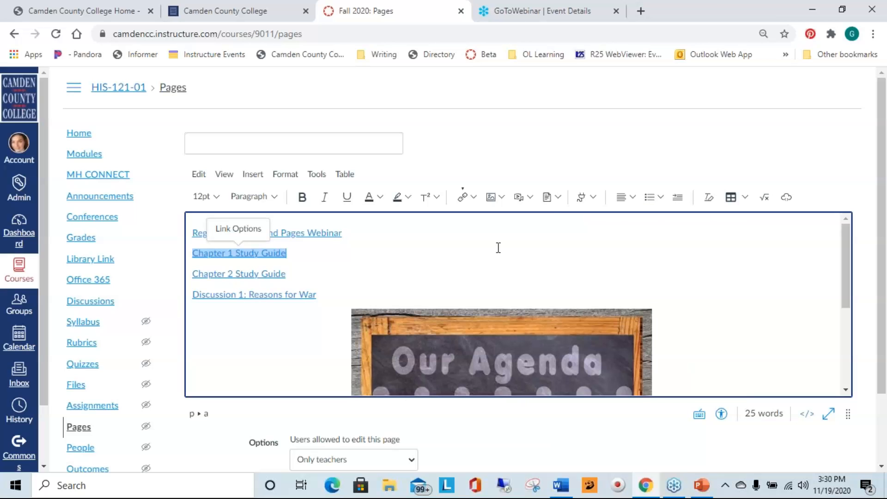
Step: Delete the agenda image beside the 01 Taxes and the Intolerable Acts.pptx link from the page content
{"action": "scroll", "coordinate": [711, 324], "scroll_direction": "down", "scroll_amount": 3}
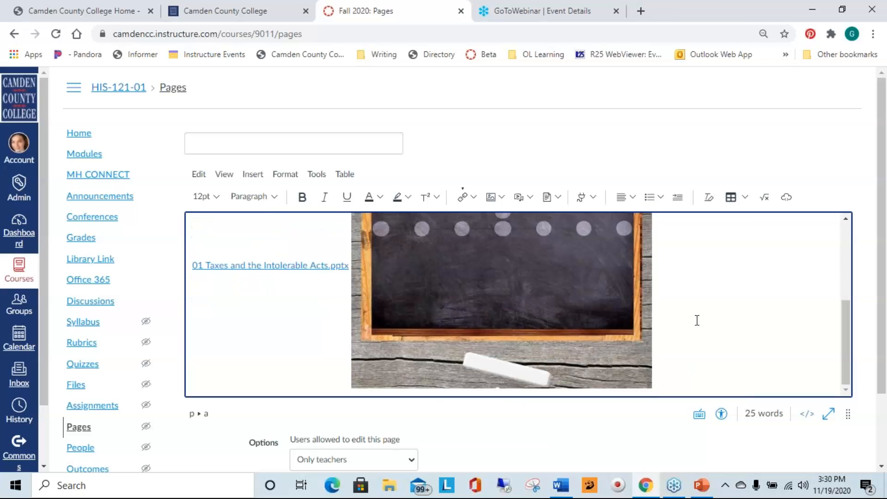
{"action": "left_click", "coordinate": [292, 334]}
{"action": "left_click", "coordinate": [682, 339]}
{"action": "key", "text": "BackSpace"}
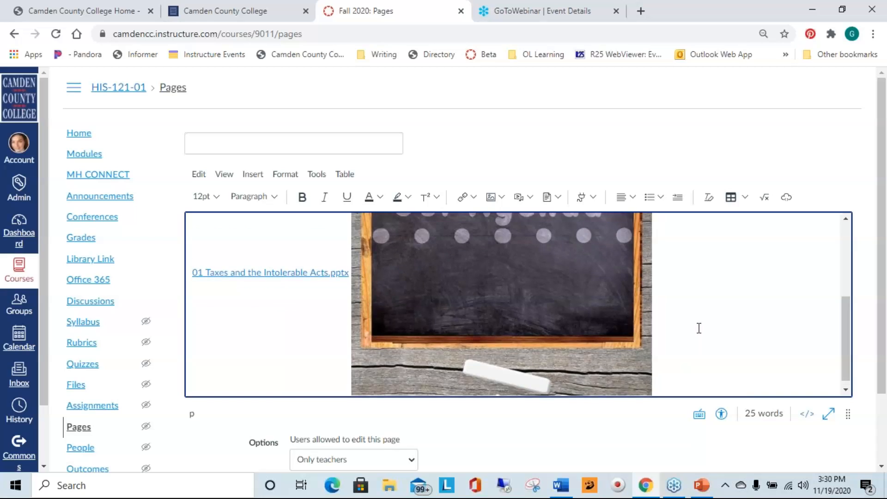
{"action": "key", "text": "BackSpace"}
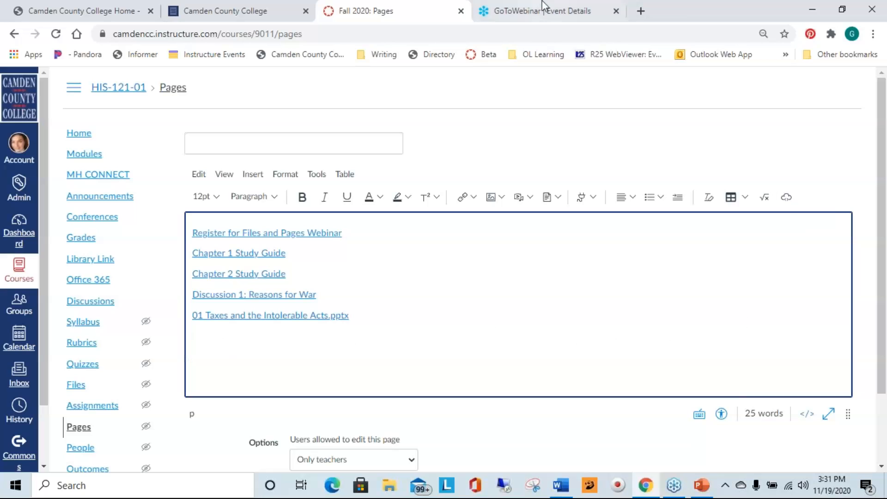
Step: Switch to YouTube in a new browser tab, open the Zoom Training video from the account's own channel, and pause it
{"action": "left_click", "coordinate": [640, 11]}
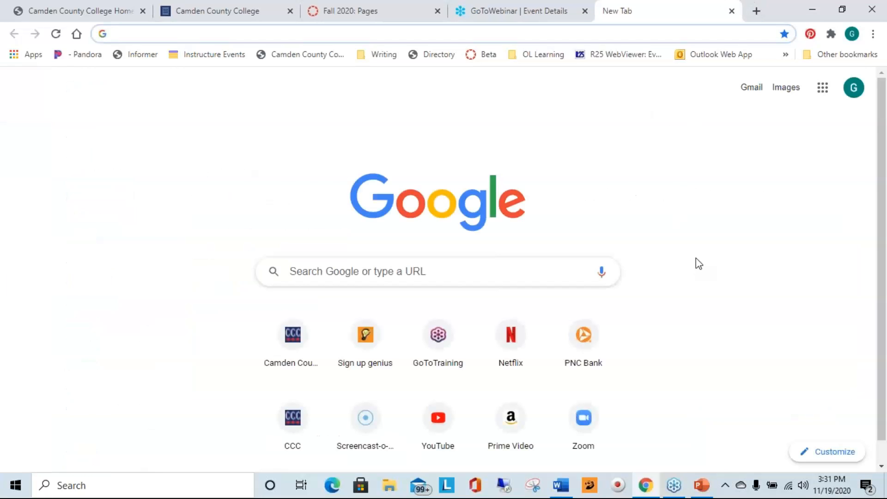
{"action": "left_click", "coordinate": [439, 421]}
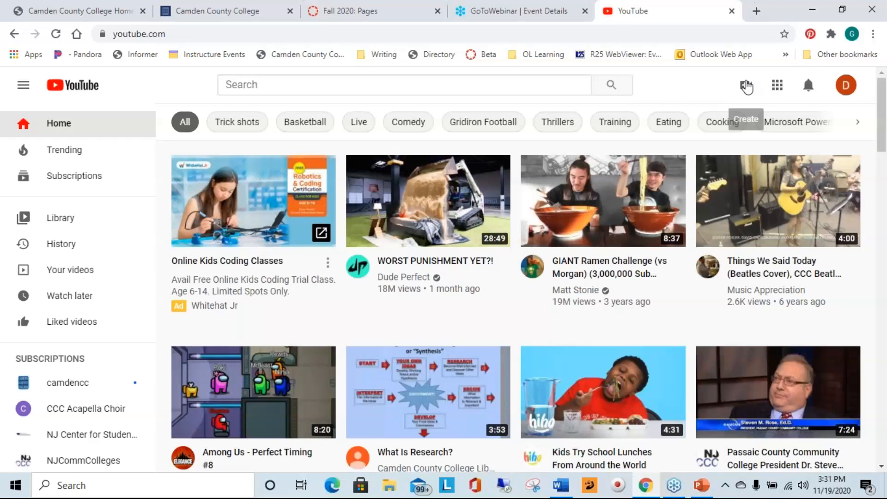
{"action": "left_click", "coordinate": [846, 88]}
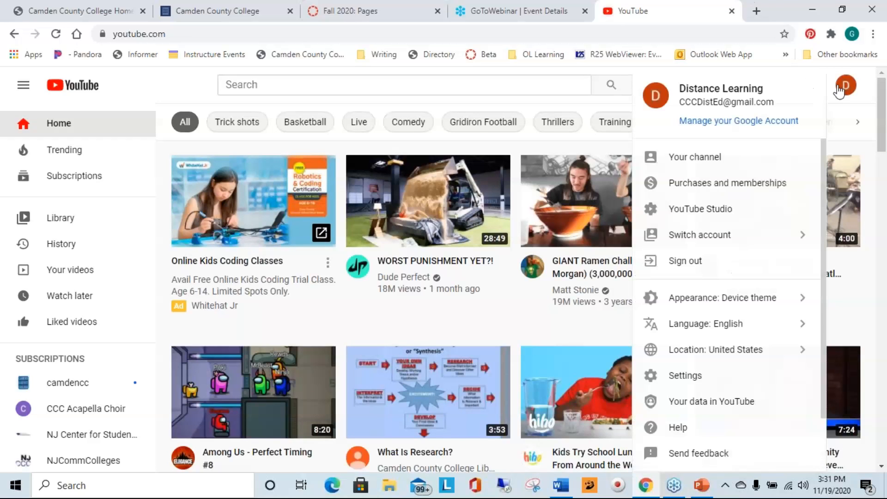
{"action": "left_click", "coordinate": [709, 156]}
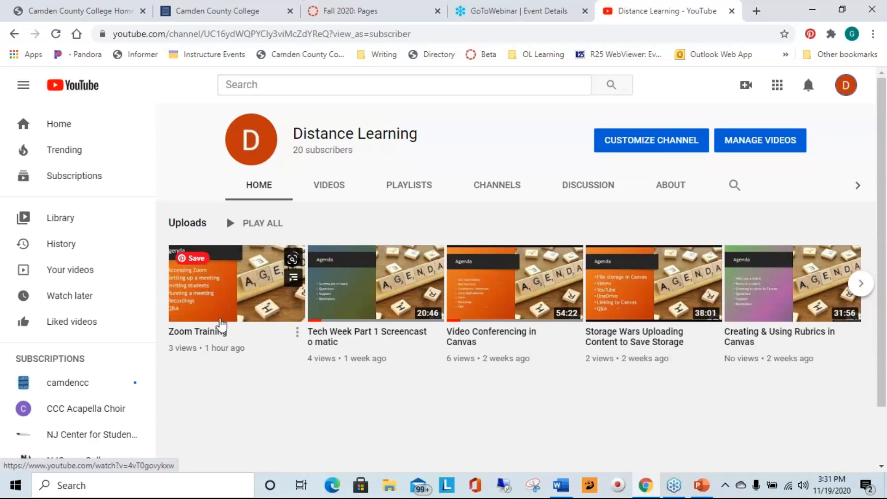
{"action": "left_click", "coordinate": [225, 304]}
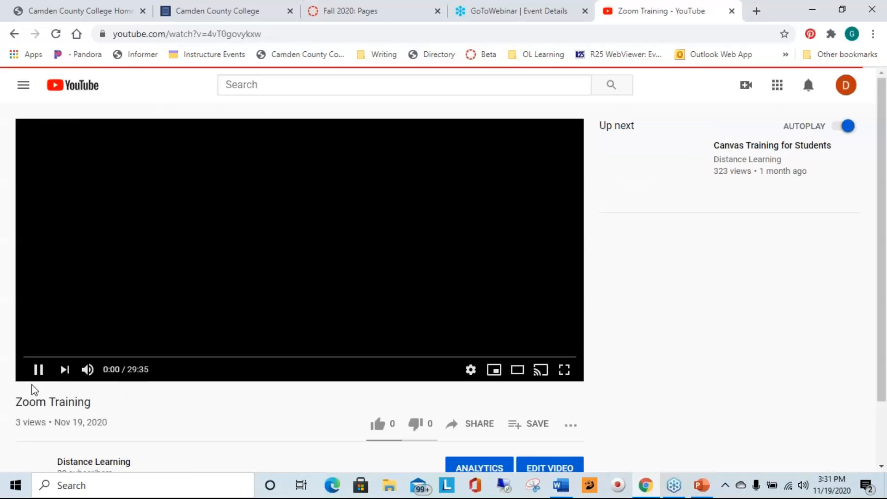
{"action": "left_click", "coordinate": [38, 369]}
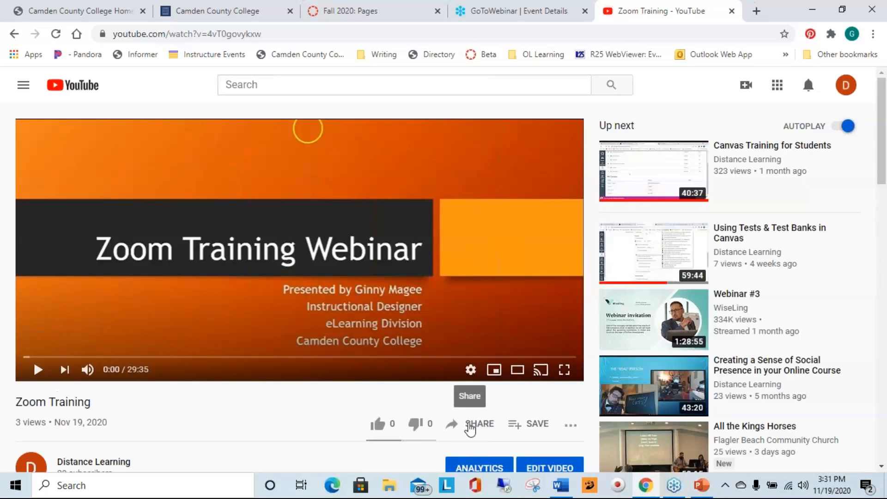
Step: Copy the embed code of the Zoom Training video from its sharing options
{"action": "left_click", "coordinate": [479, 425]}
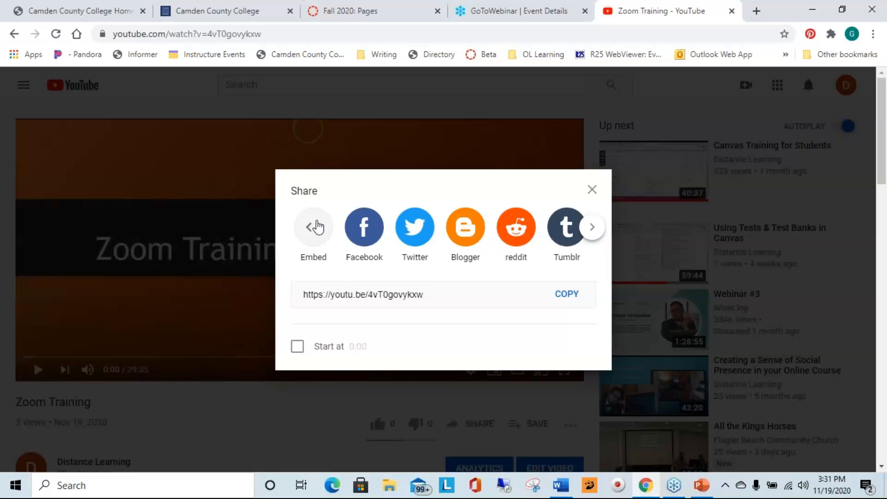
{"action": "left_click", "coordinate": [309, 238]}
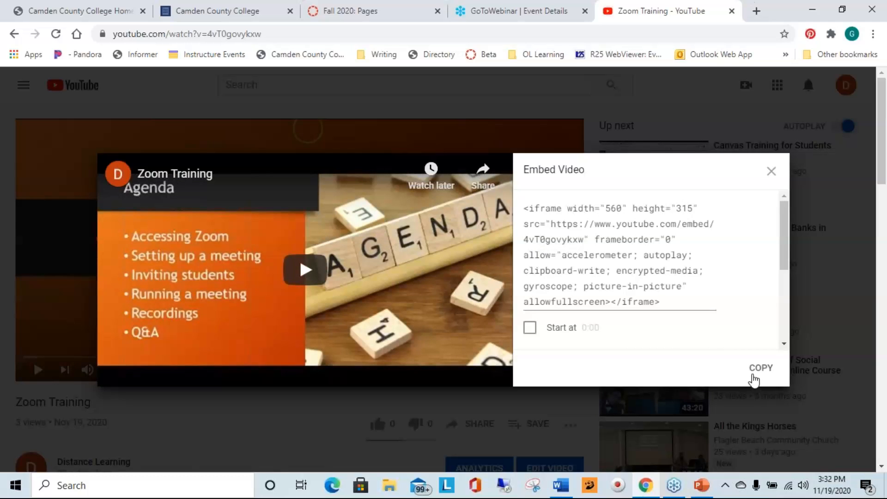
{"action": "left_click", "coordinate": [758, 370]}
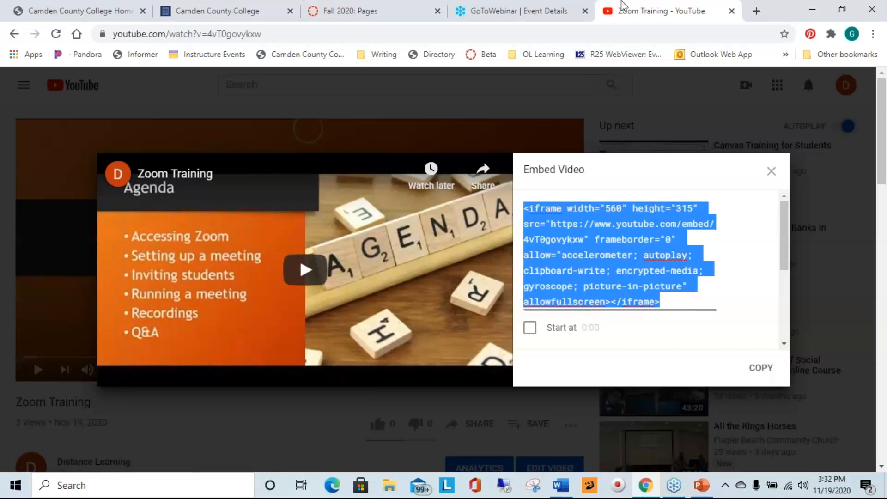
Step: Return to the Canvas page editor and embed the Zoom Training video with the copied iframe code below the 01 Taxes and the Intolerable Acts.pptx link
{"action": "left_click", "coordinate": [324, 10]}
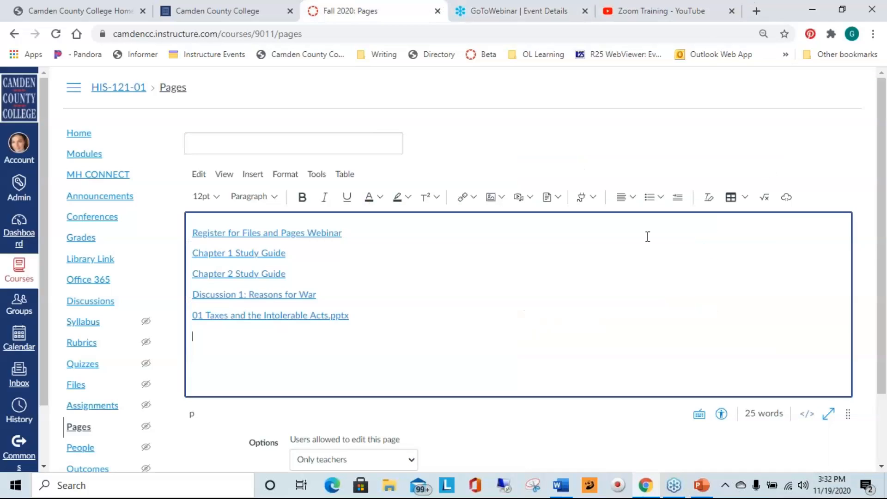
{"action": "left_click", "coordinate": [787, 199]}
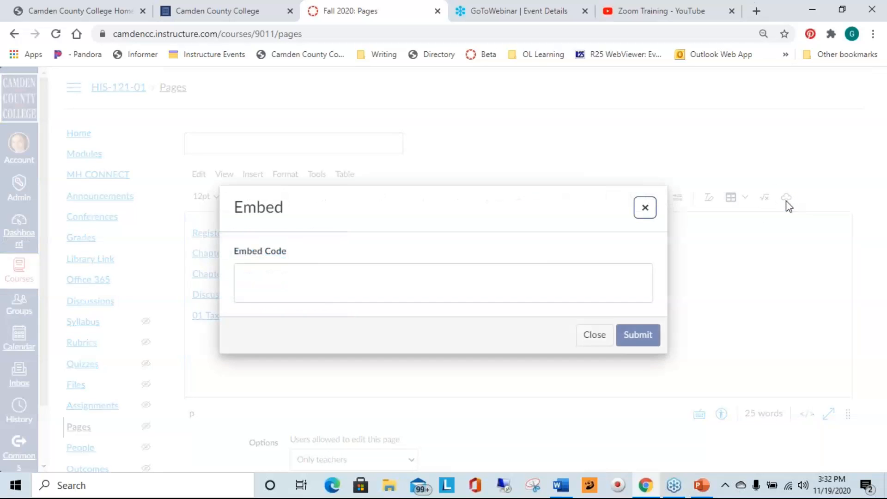
{"action": "left_click", "coordinate": [252, 278]}
{"action": "key", "text": "ctrl+v"}
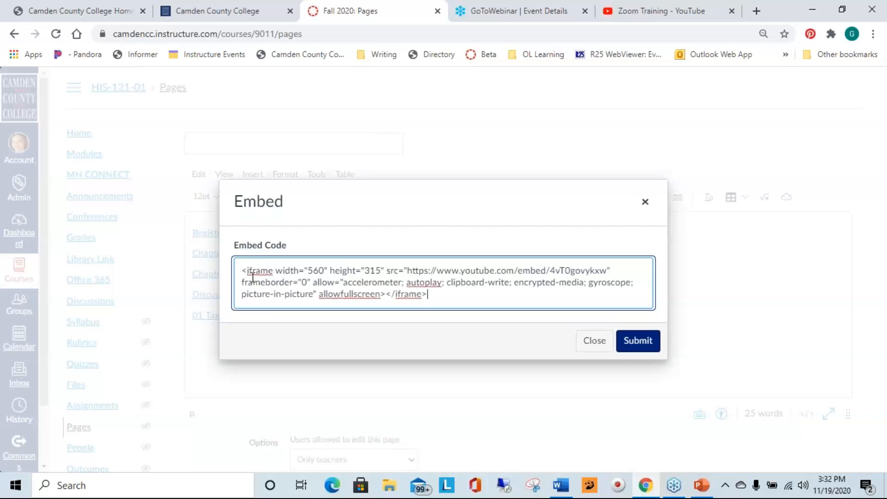
{"action": "left_click", "coordinate": [641, 347]}
{"action": "scroll", "coordinate": [642, 356], "scroll_direction": "down", "scroll_amount": 2}
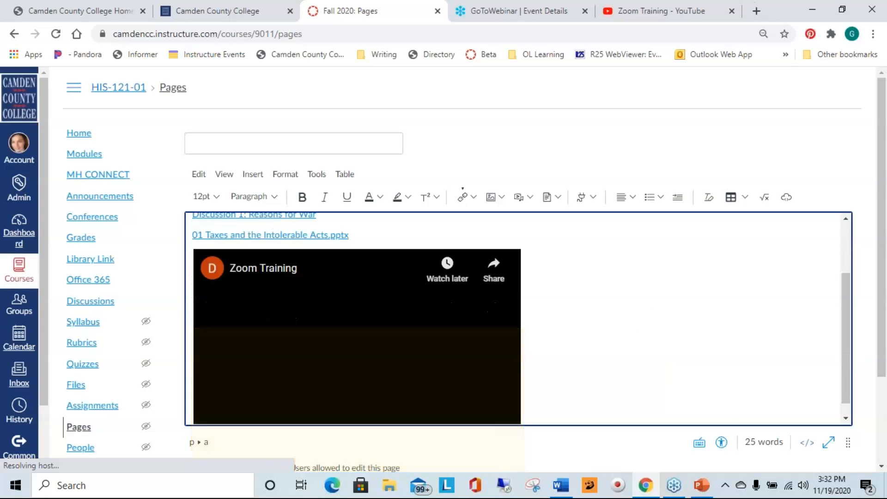
{"action": "scroll", "coordinate": [636, 337], "scroll_direction": "down", "scroll_amount": 1}
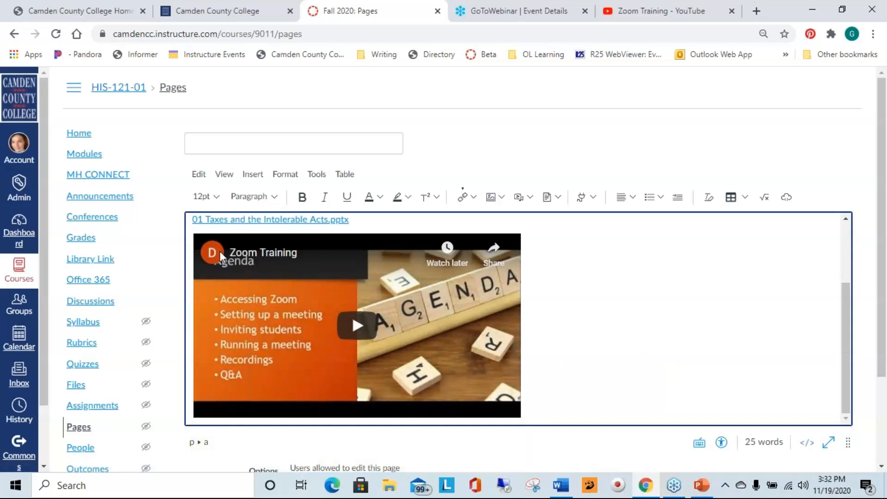
Step: Add a blank line between the pptx file link and the embedded video, and view the link insertion form without inserting anything
{"action": "left_click", "coordinate": [535, 410]}
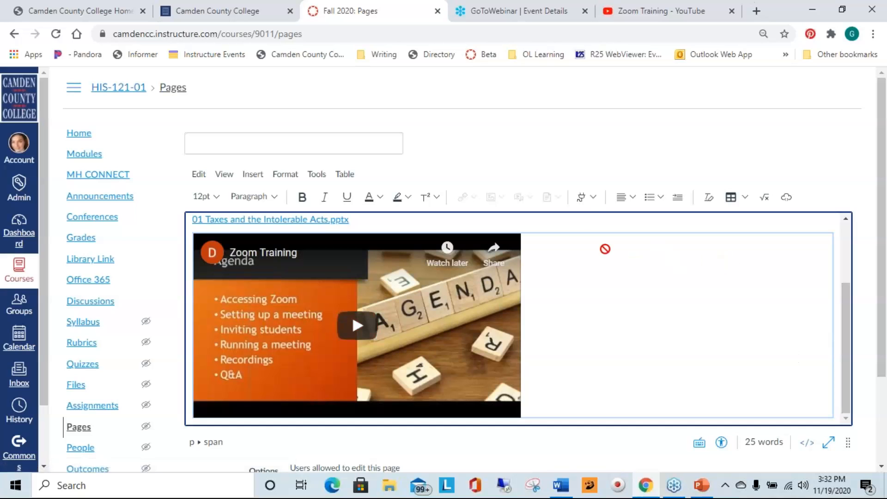
{"action": "scroll", "coordinate": [583, 283], "scroll_direction": "up", "scroll_amount": 3}
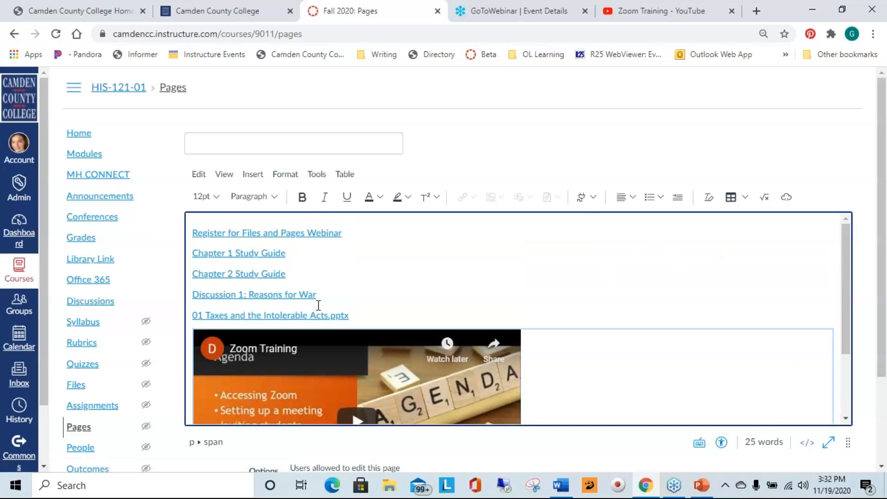
{"action": "left_click", "coordinate": [367, 313]}
{"action": "key", "text": "Return"}
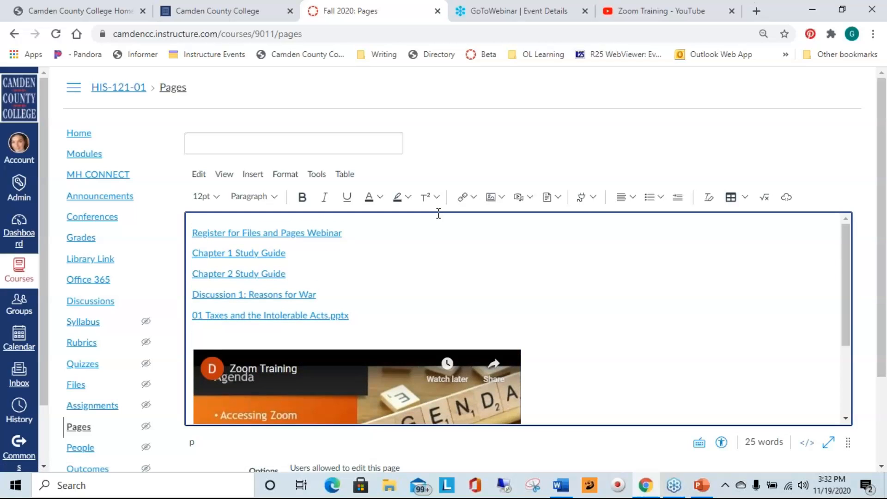
{"action": "left_click", "coordinate": [462, 196]}
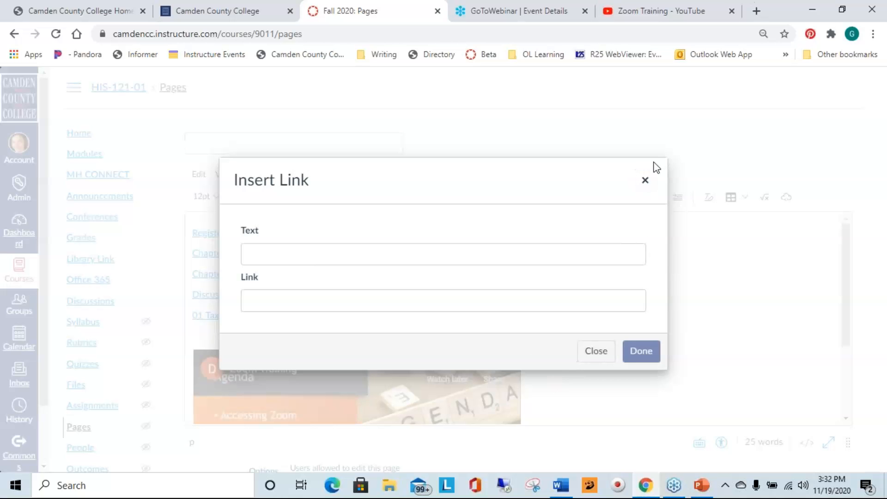
{"action": "left_click", "coordinate": [644, 181]}
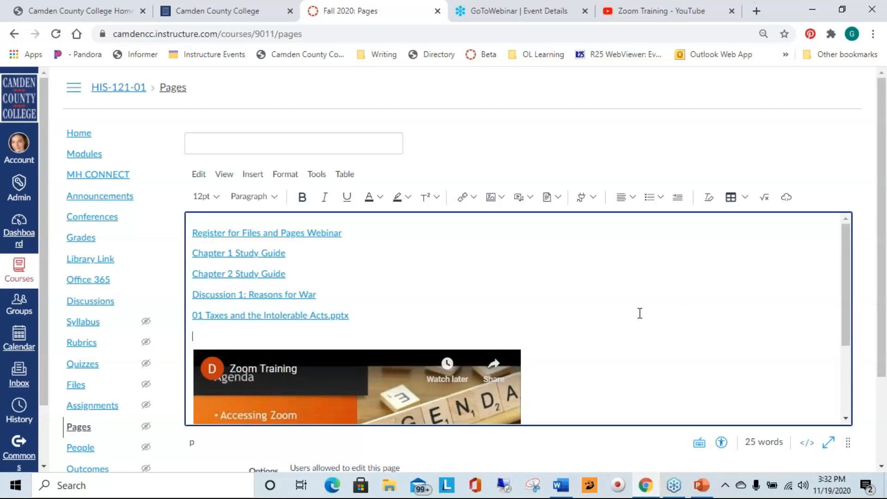
Step: Title the new page "To do list"
{"action": "left_click", "coordinate": [201, 143]}
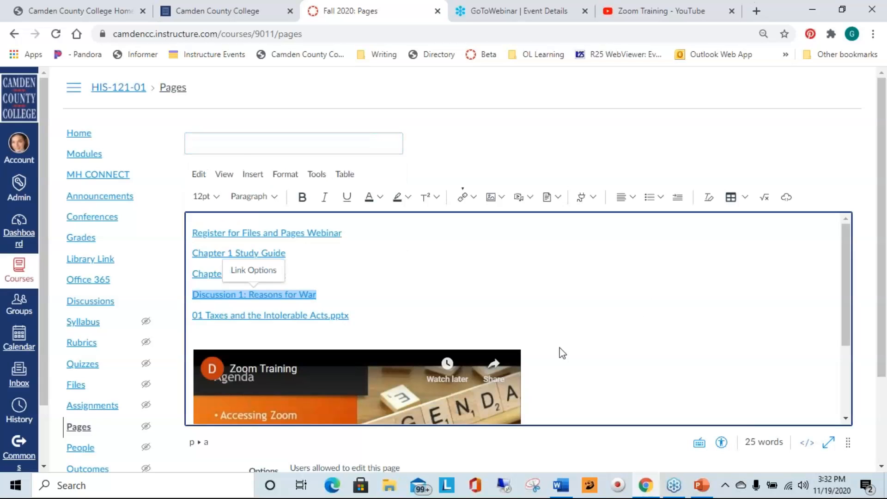
{"action": "left_click", "coordinate": [245, 144]}
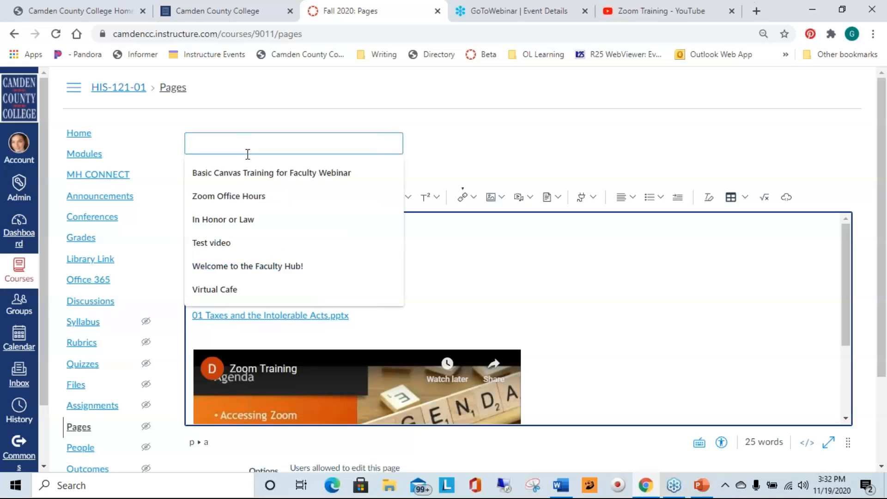
{"action": "type", "text": "To do list"}
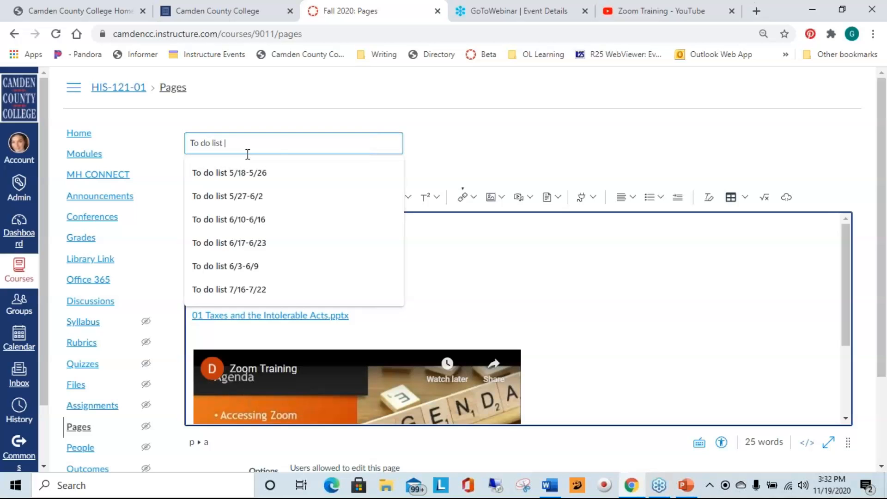
Step: Save and publish the page, and view its links and embedded video on the published page
{"action": "left_click", "coordinate": [707, 321]}
{"action": "scroll", "coordinate": [629, 257], "scroll_direction": "down", "scroll_amount": 3}
{"action": "scroll", "coordinate": [628, 256], "scroll_direction": "down", "scroll_amount": 3}
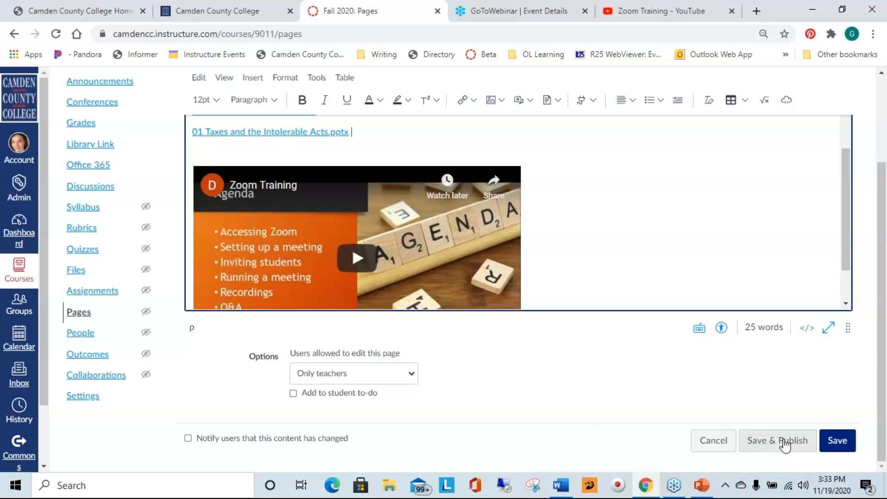
{"action": "left_click", "coordinate": [783, 445]}
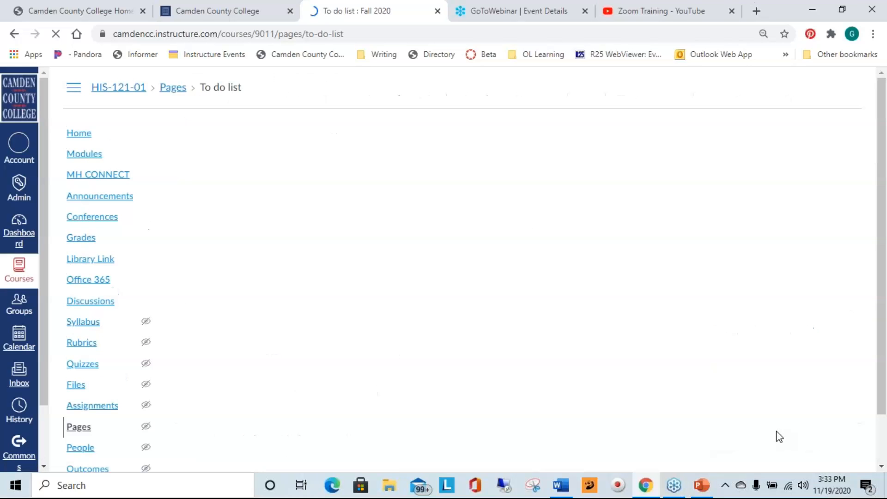
{"action": "scroll", "coordinate": [707, 381], "scroll_direction": "down", "scroll_amount": 2}
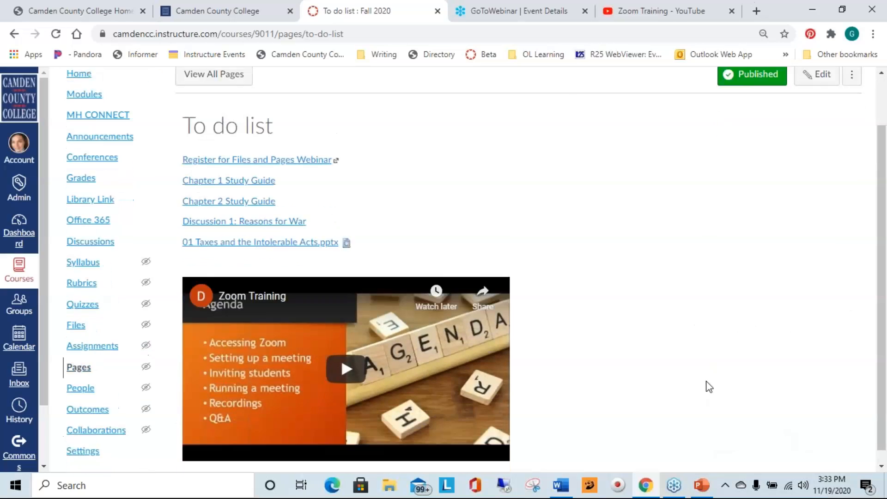
Step: Go back to the dashboard and open the Canvas Faculty Hub course from the published courses
{"action": "scroll", "coordinate": [709, 381], "scroll_direction": "up", "scroll_amount": 2}
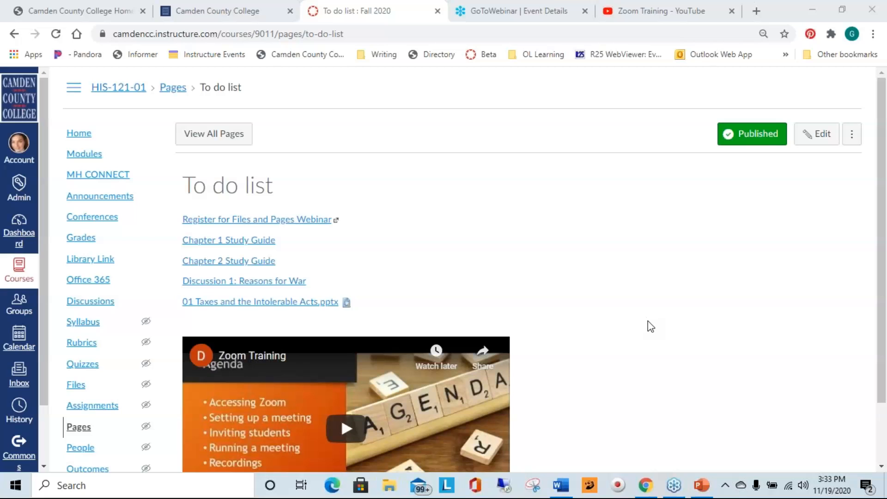
{"action": "left_click", "coordinate": [28, 240]}
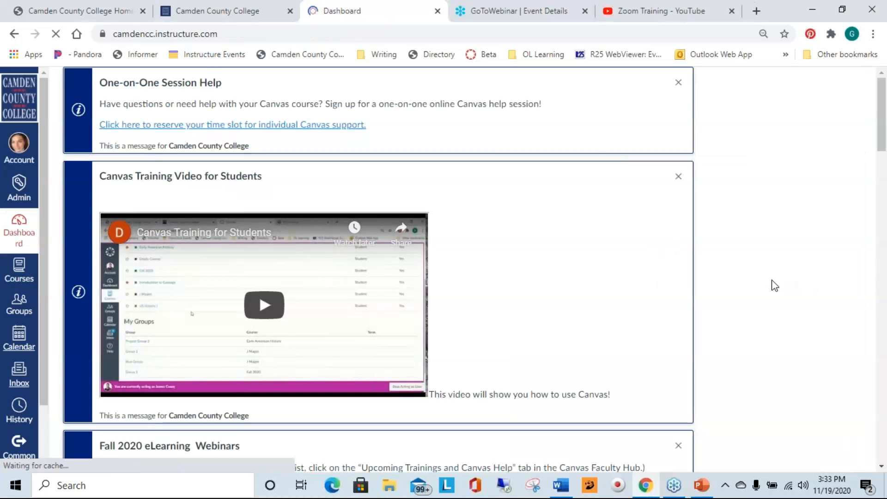
{"action": "scroll", "coordinate": [775, 285], "scroll_direction": "down", "scroll_amount": 9}
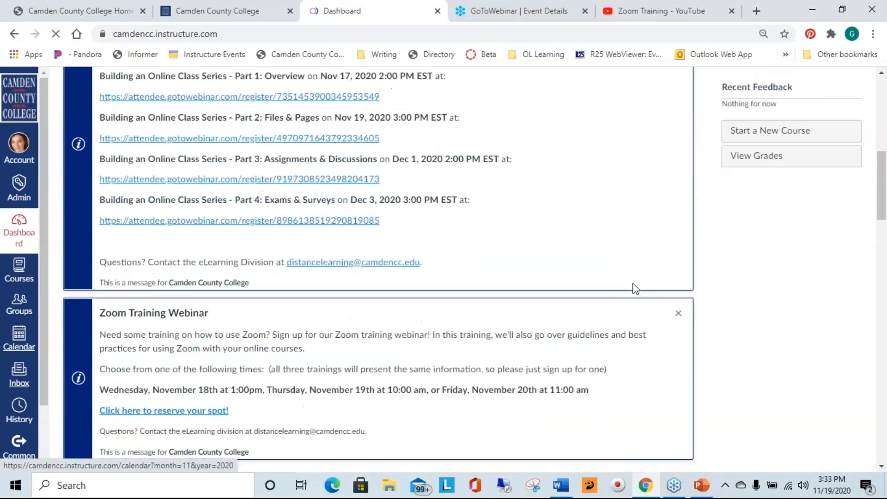
{"action": "scroll", "coordinate": [636, 289], "scroll_direction": "down", "scroll_amount": 7}
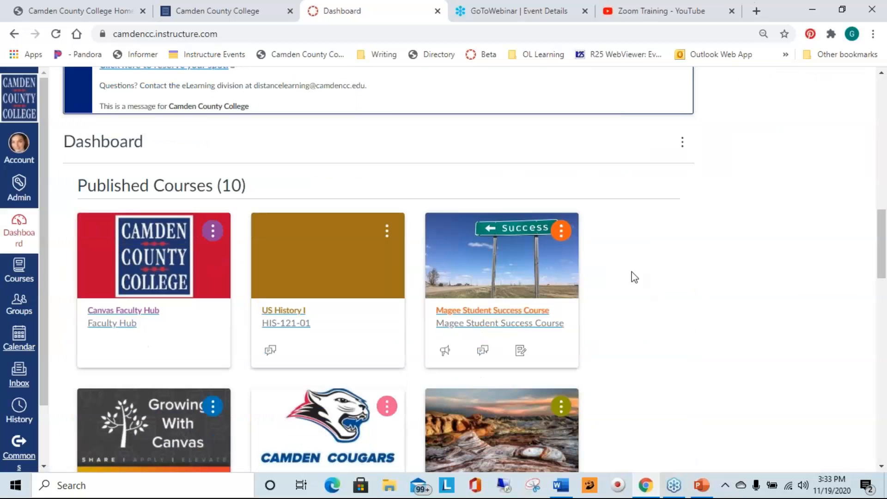
{"action": "left_click", "coordinate": [113, 321]}
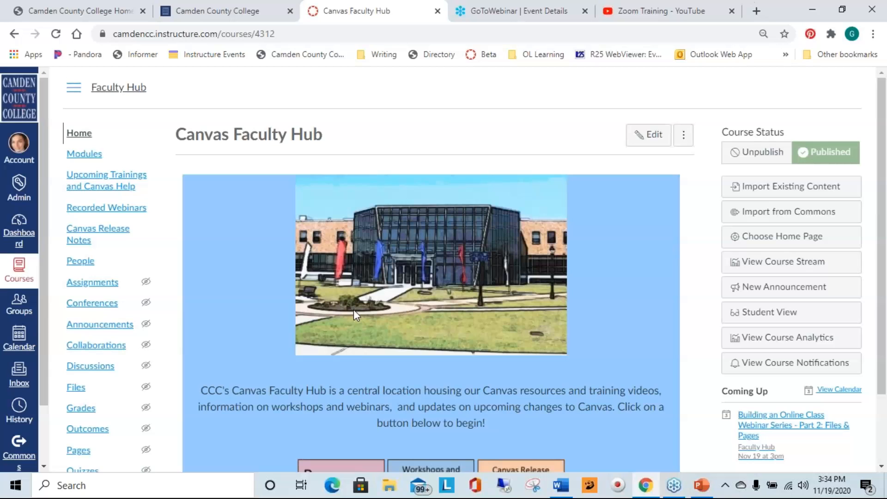
Step: View the Faculty Hub's modules, and return to its home page to examine the Resources, Workshops and Webinars, and Canvas Release Notes image buttons
{"action": "left_click", "coordinate": [89, 155]}
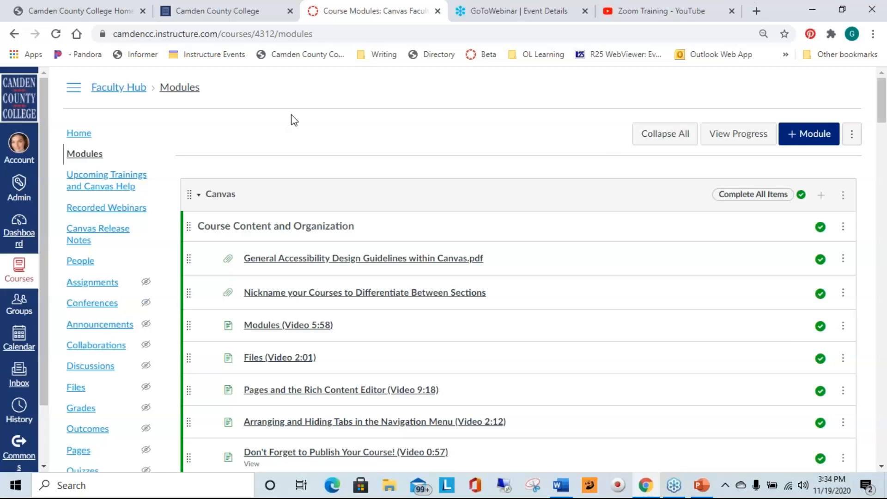
{"action": "left_click", "coordinate": [78, 134]}
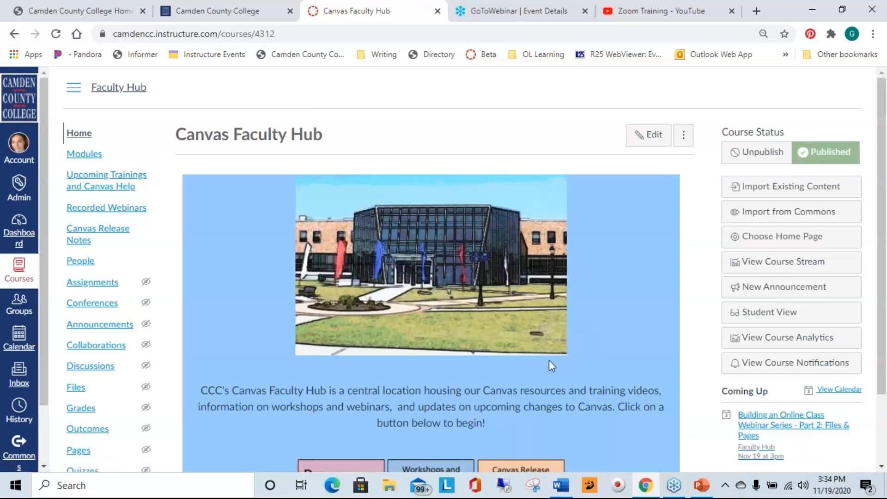
{"action": "scroll", "coordinate": [633, 361], "scroll_direction": "down", "scroll_amount": 2}
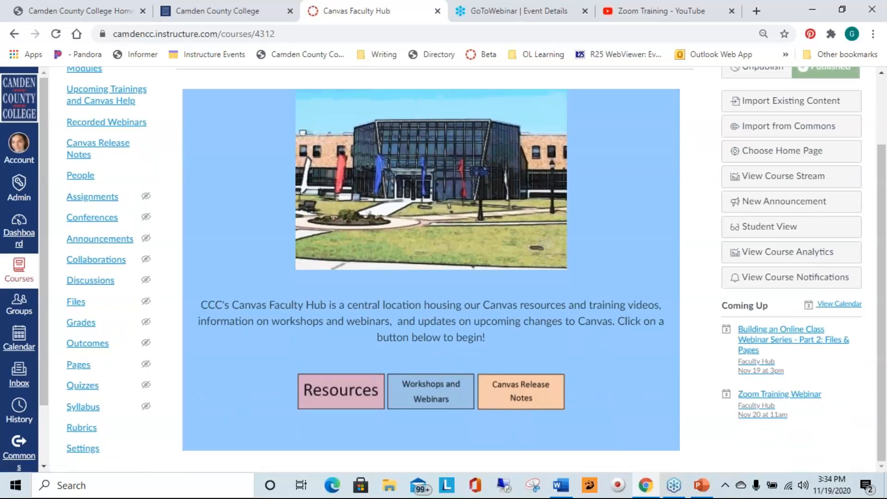
{"action": "scroll", "coordinate": [628, 359], "scroll_direction": "up", "scroll_amount": 2}
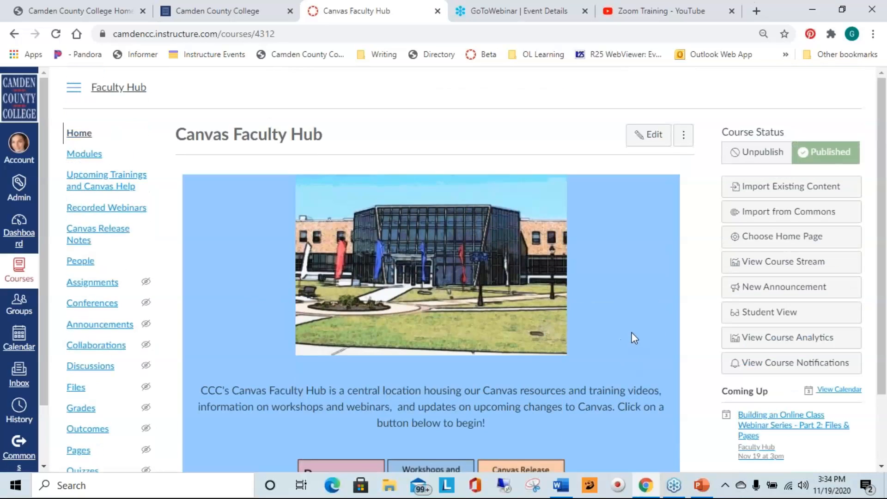
{"action": "scroll", "coordinate": [632, 326], "scroll_direction": "down", "scroll_amount": 2}
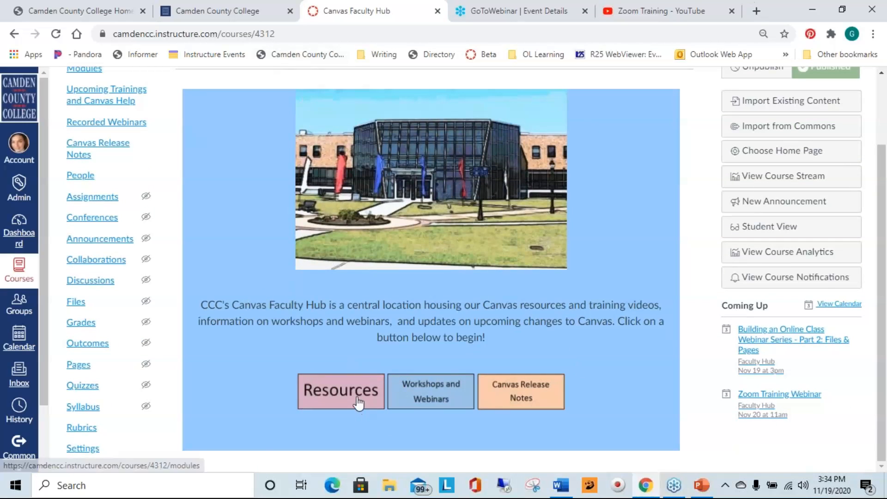
{"action": "scroll", "coordinate": [600, 361], "scroll_direction": "up", "scroll_amount": 2}
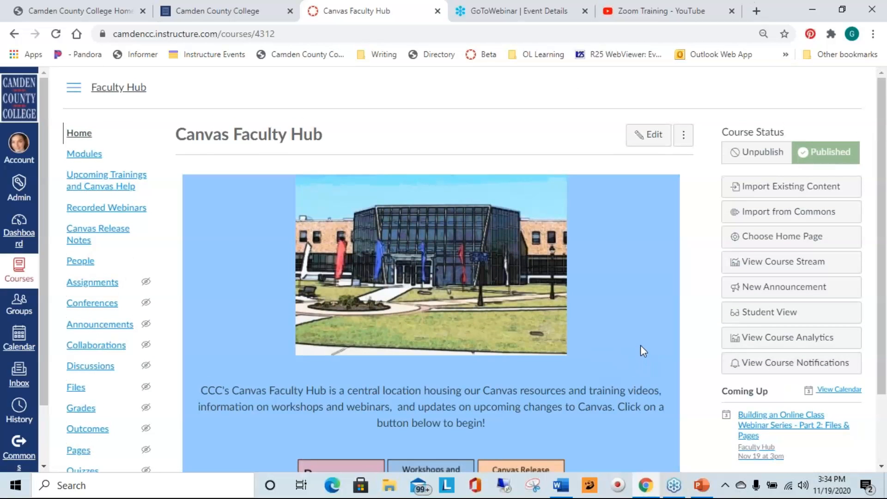
{"action": "scroll", "coordinate": [640, 346], "scroll_direction": "down", "scroll_amount": 2}
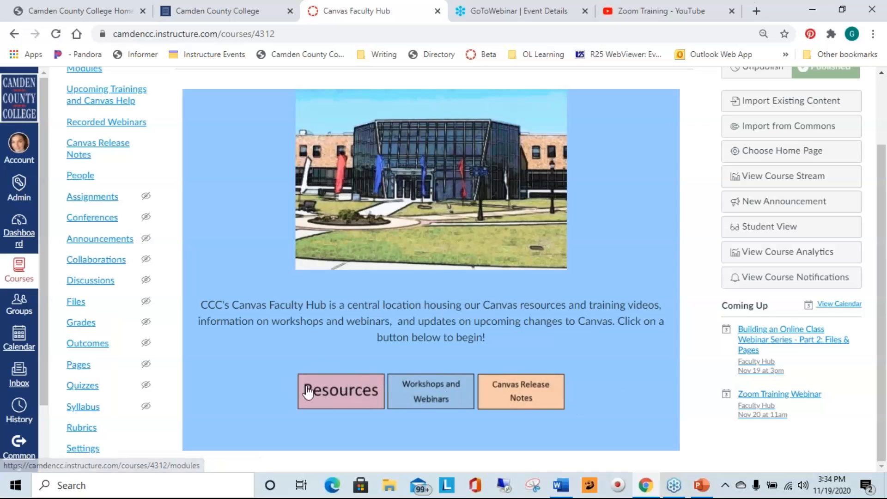
{"action": "scroll", "coordinate": [650, 395], "scroll_direction": "up", "scroll_amount": 2}
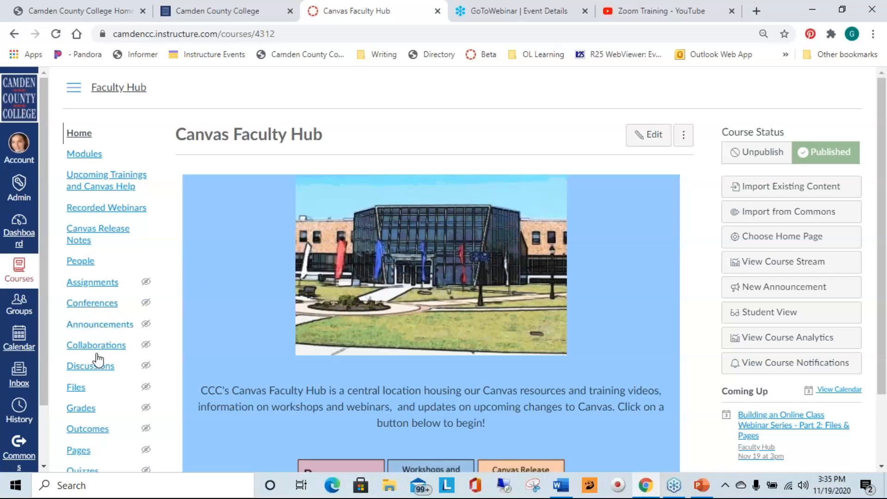
Step: Enable the RCE Enhancements feature option in the Faculty Hub course settings
{"action": "scroll", "coordinate": [95, 387], "scroll_direction": "down", "scroll_amount": 2}
{"action": "left_click", "coordinate": [79, 366]}
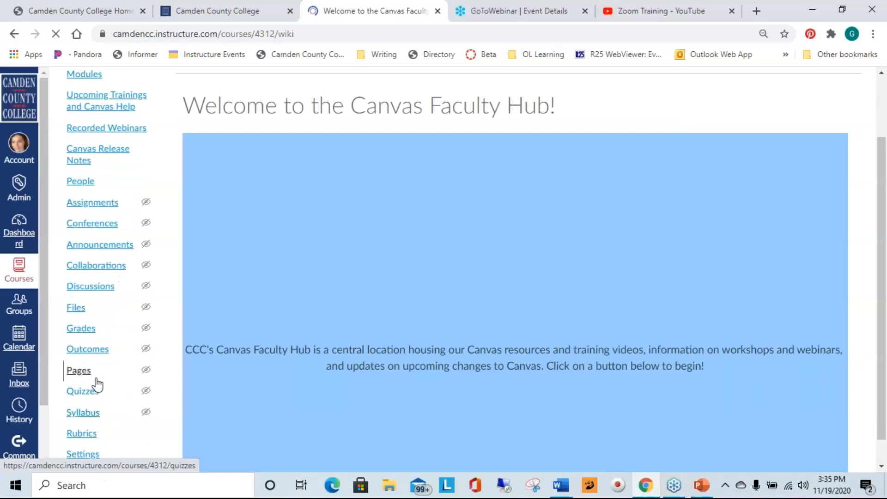
{"action": "scroll", "coordinate": [96, 380], "scroll_direction": "down", "scroll_amount": 1}
{"action": "left_click", "coordinate": [97, 438]}
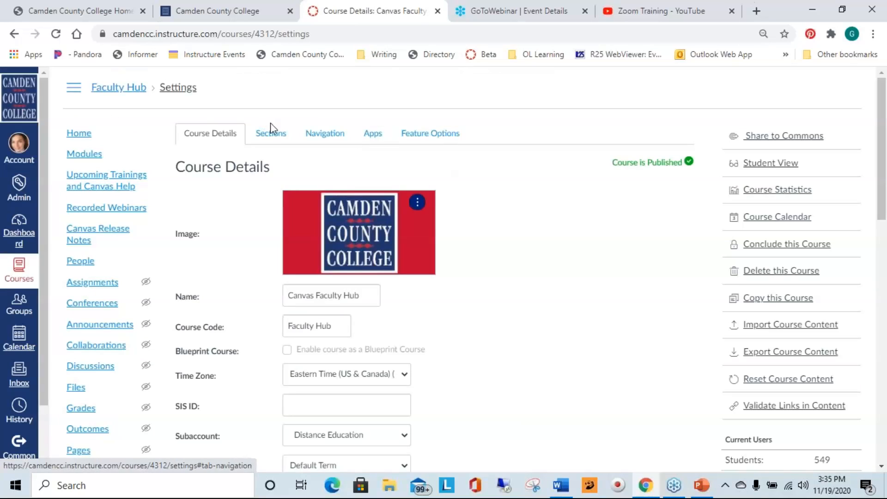
{"action": "left_click", "coordinate": [443, 135]}
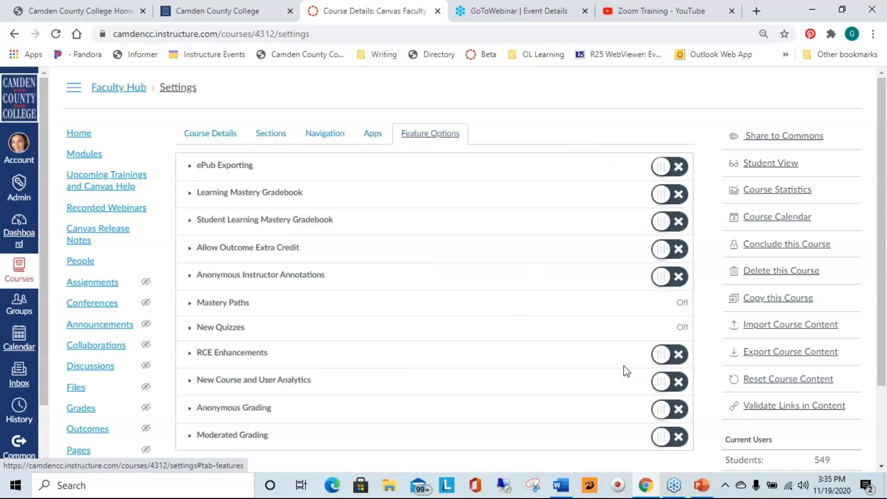
{"action": "left_click", "coordinate": [677, 362]}
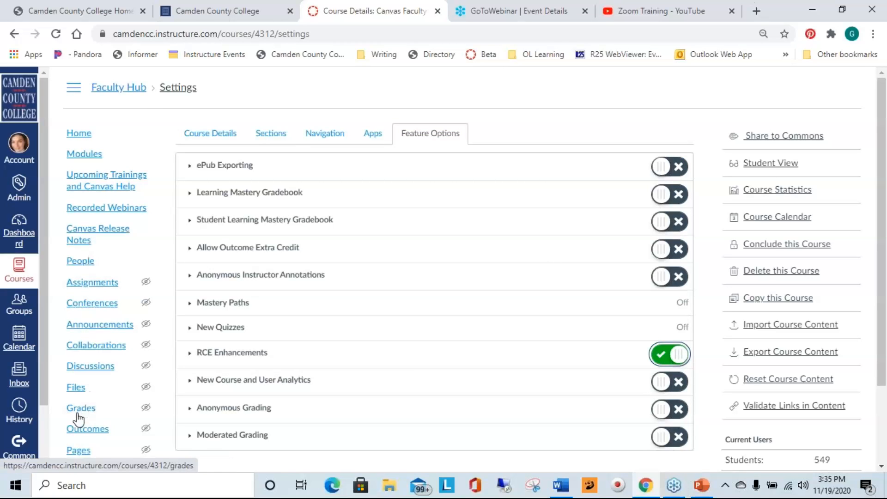
Step: Open the "Welcome to the Canvas Faculty Hub!" front page for editing and show the editor in fullscreen
{"action": "left_click", "coordinate": [95, 451]}
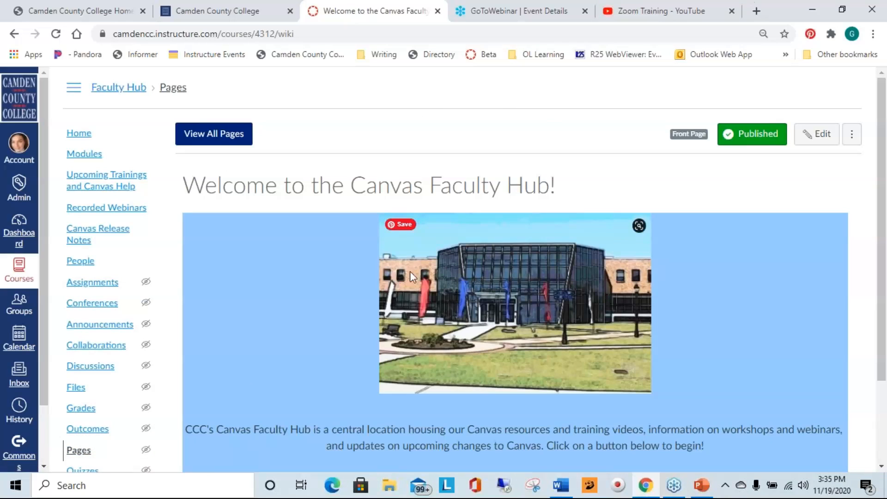
{"action": "scroll", "coordinate": [478, 326], "scroll_direction": "down", "scroll_amount": 1}
{"action": "scroll", "coordinate": [478, 325], "scroll_direction": "down", "scroll_amount": 1}
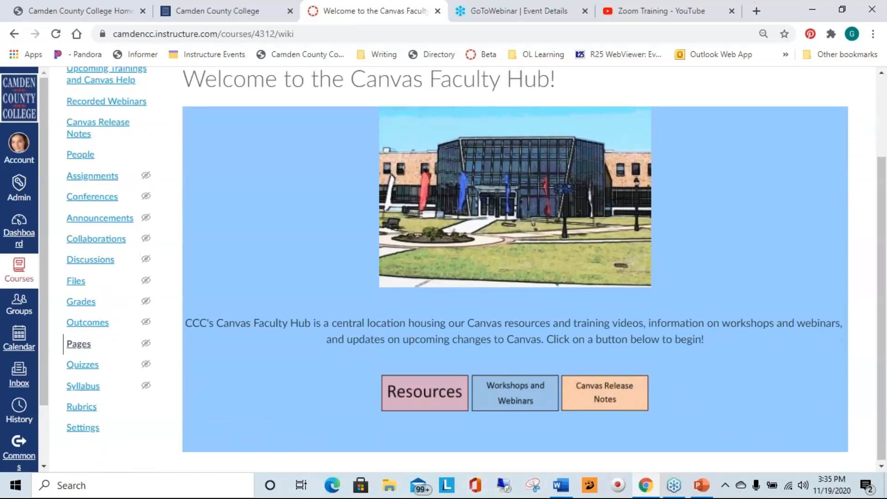
{"action": "scroll", "coordinate": [483, 291], "scroll_direction": "up", "scroll_amount": 2}
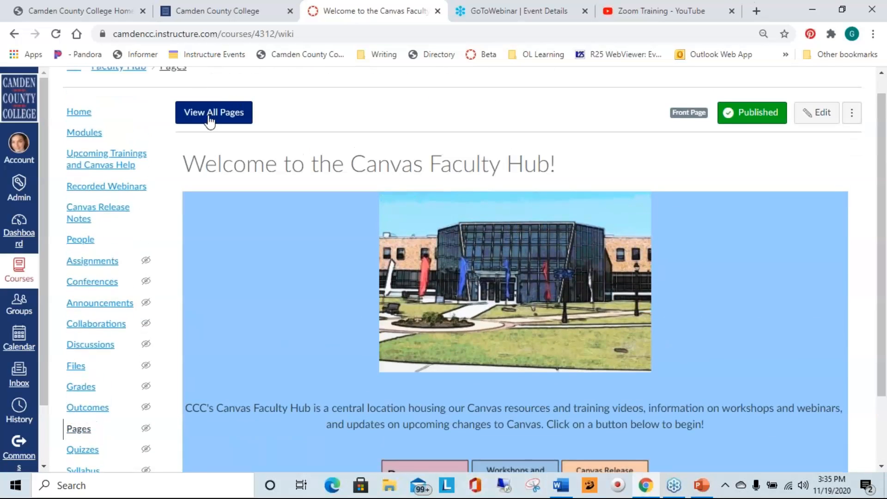
{"action": "left_click", "coordinate": [820, 113]}
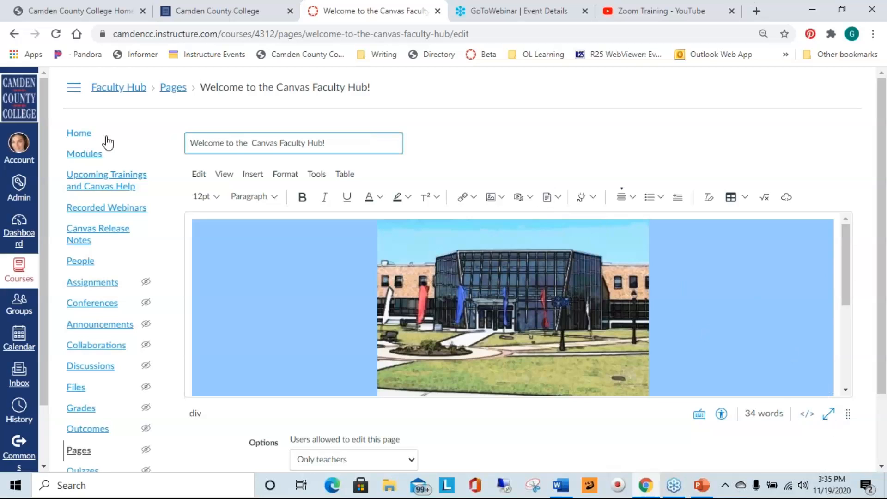
{"action": "left_click", "coordinate": [224, 175]}
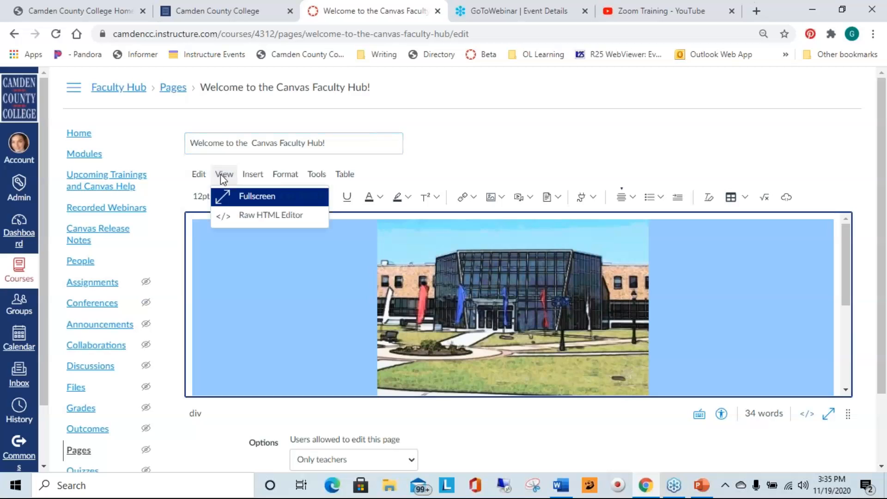
{"action": "left_click", "coordinate": [257, 197]}
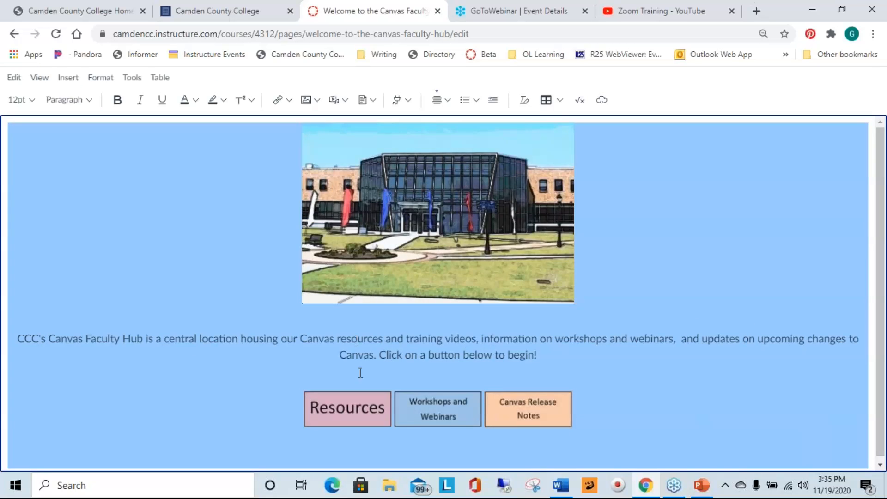
Step: Select the Resources button image and view its link editing choices without changing the link
{"action": "left_click", "coordinate": [316, 409]}
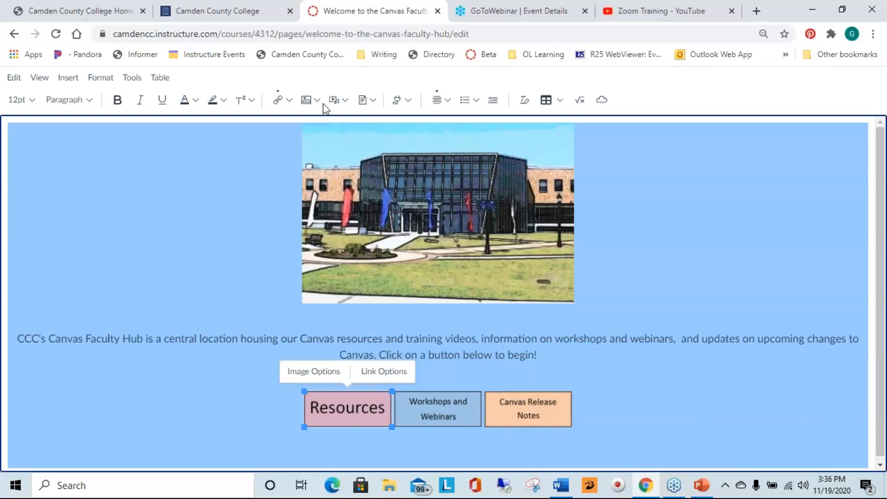
{"action": "left_click", "coordinate": [289, 100]}
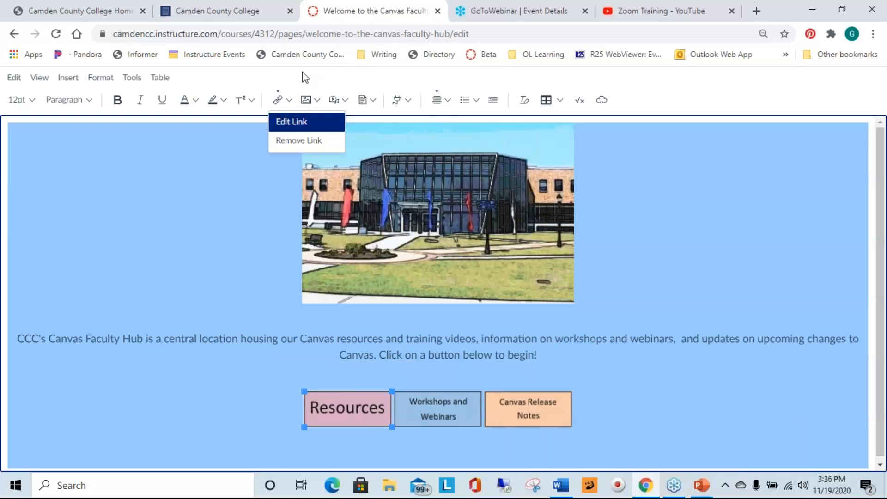
{"action": "left_click", "coordinate": [638, 101]}
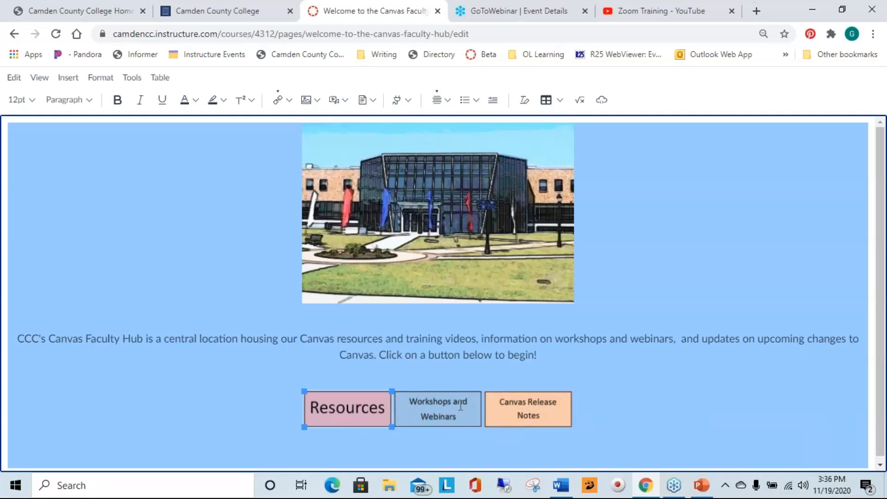
Step: Select the Workshops and Webinars, Canvas Release Notes, and Resources button images in turn to examine their image and link options
{"action": "left_click", "coordinate": [414, 408]}
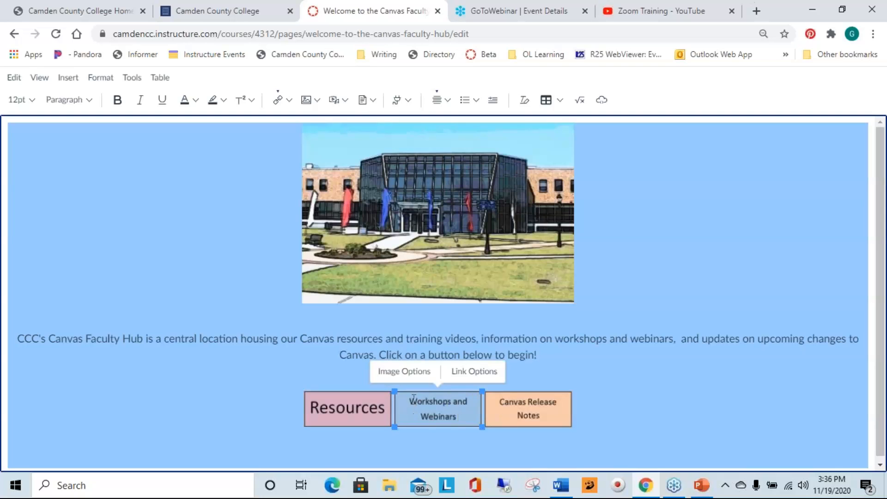
{"action": "left_click", "coordinate": [560, 415]}
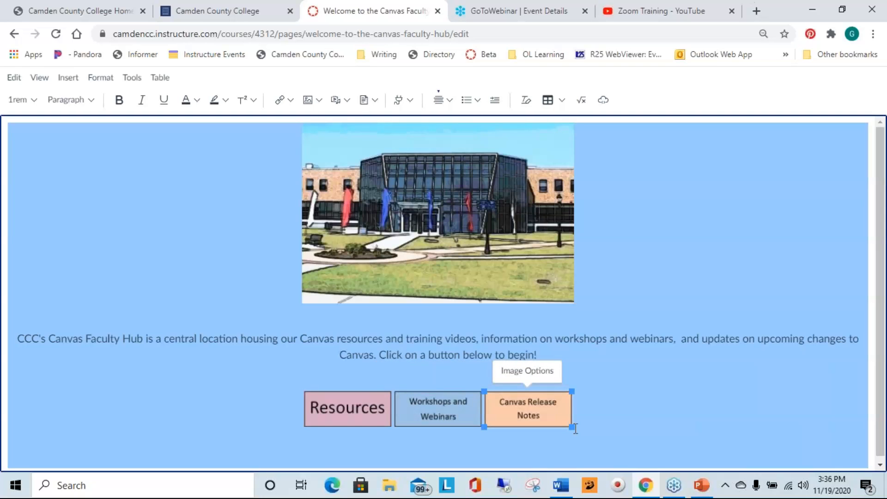
{"action": "scroll", "coordinate": [758, 434], "scroll_direction": "down", "scroll_amount": 1}
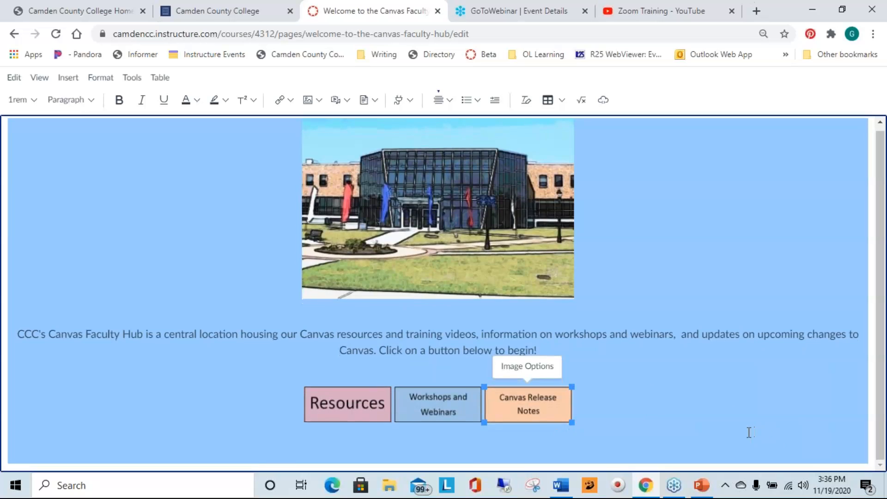
{"action": "scroll", "coordinate": [740, 435], "scroll_direction": "up", "scroll_amount": 1}
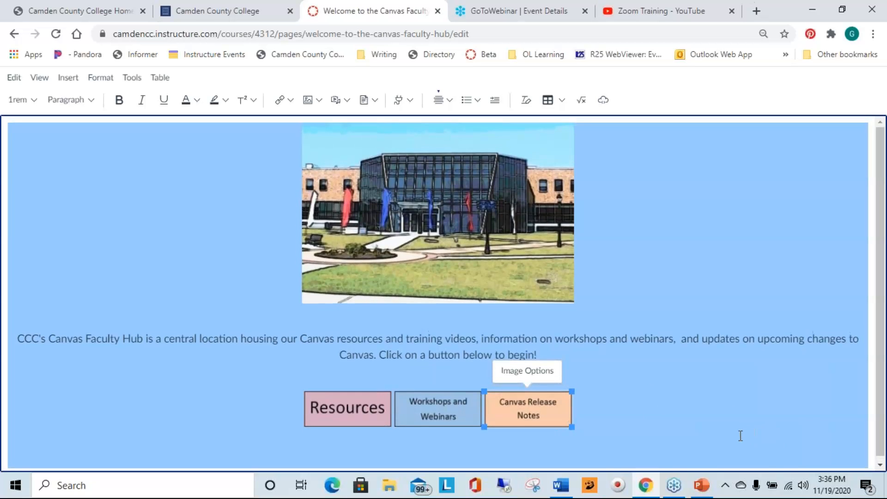
{"action": "scroll", "coordinate": [740, 435], "scroll_direction": "down", "scroll_amount": 1}
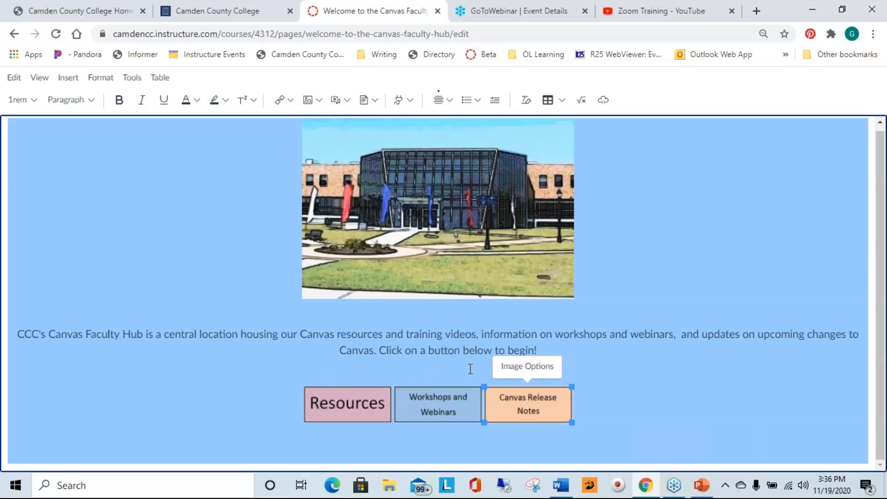
{"action": "left_click", "coordinate": [338, 404]}
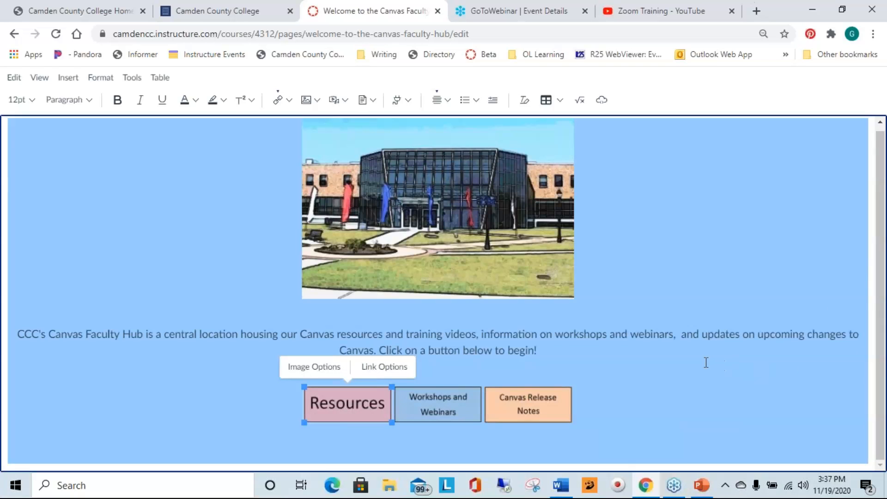
Step: Exit the fullscreen editor and return to the Faculty Hub front page without saving
{"action": "left_click", "coordinate": [40, 79]}
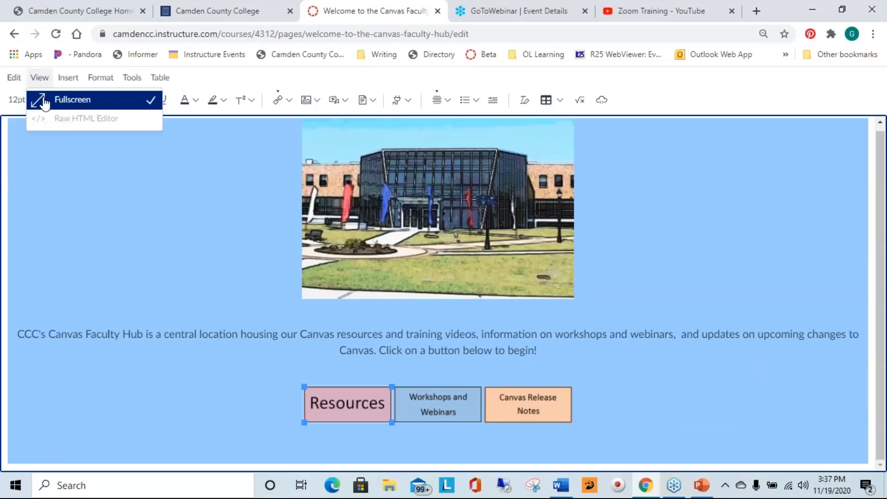
{"action": "left_click", "coordinate": [44, 102]}
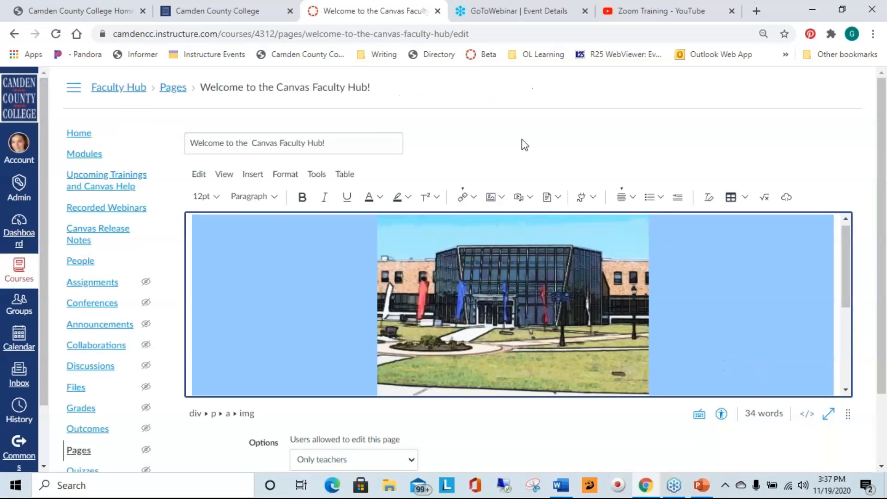
{"action": "left_click", "coordinate": [86, 454]}
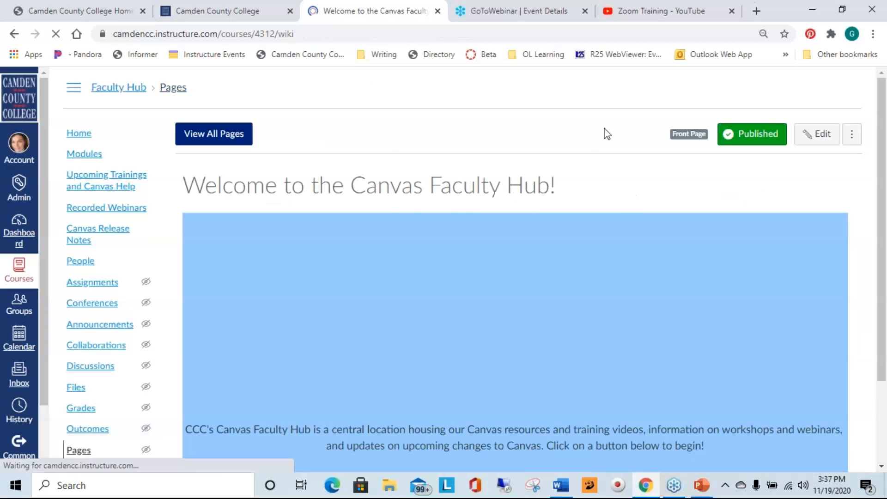
Step: Open the list of all pages in the Faculty Hub and look through the page titles, edit dates and publish states
{"action": "left_click", "coordinate": [225, 138]}
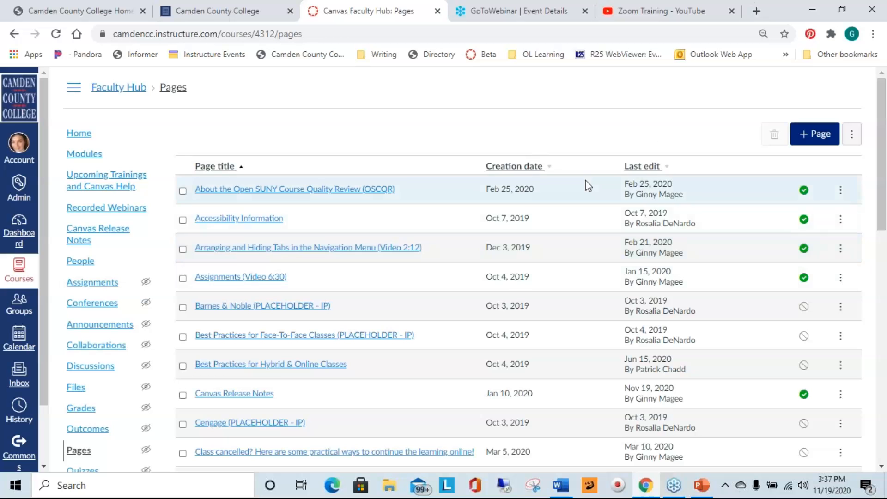
{"action": "scroll", "coordinate": [589, 180], "scroll_direction": "down", "scroll_amount": 2}
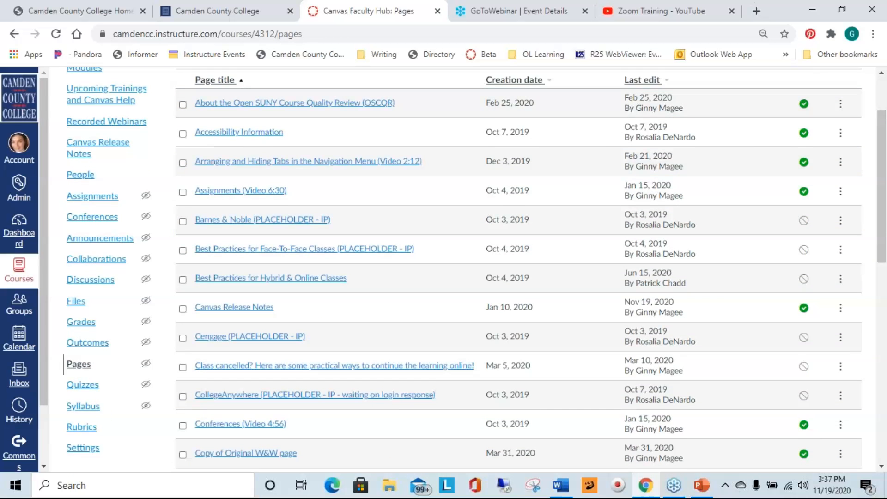
{"action": "scroll", "coordinate": [753, 314], "scroll_direction": "down", "scroll_amount": 2}
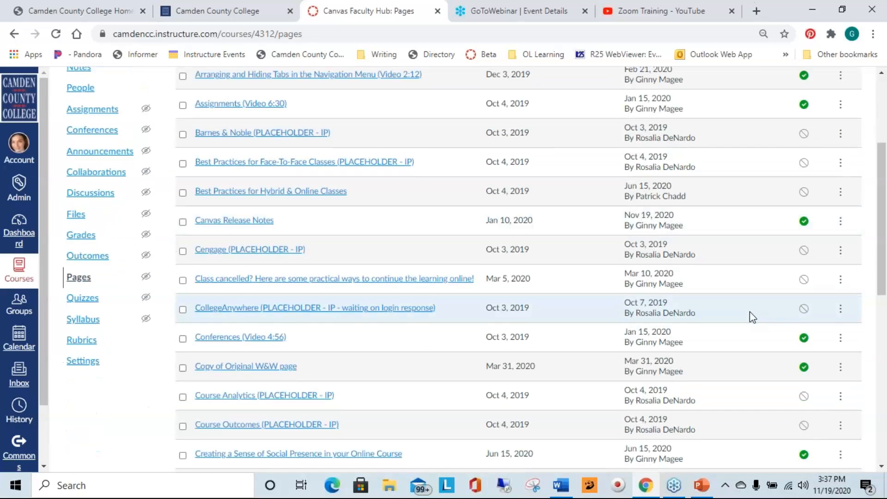
{"action": "scroll", "coordinate": [752, 317], "scroll_direction": "down", "scroll_amount": 6}
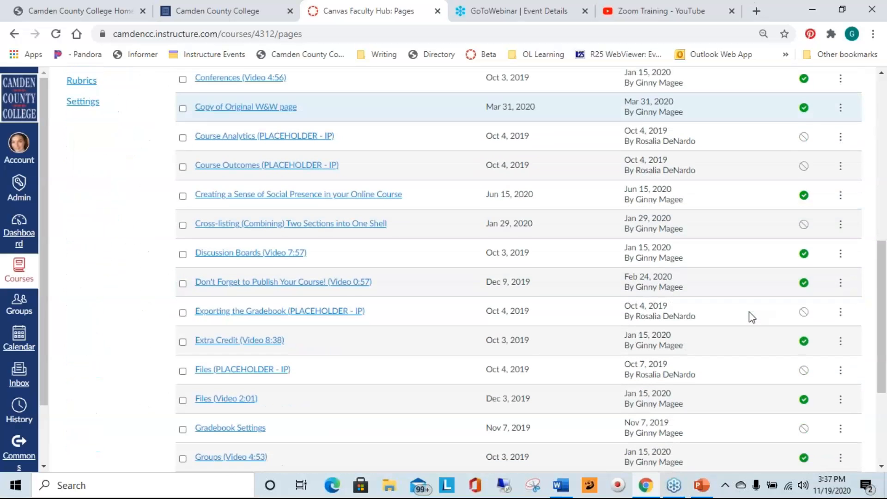
{"action": "scroll", "coordinate": [753, 318], "scroll_direction": "down", "scroll_amount": 3}
{"action": "scroll", "coordinate": [755, 315], "scroll_direction": "down", "scroll_amount": 2}
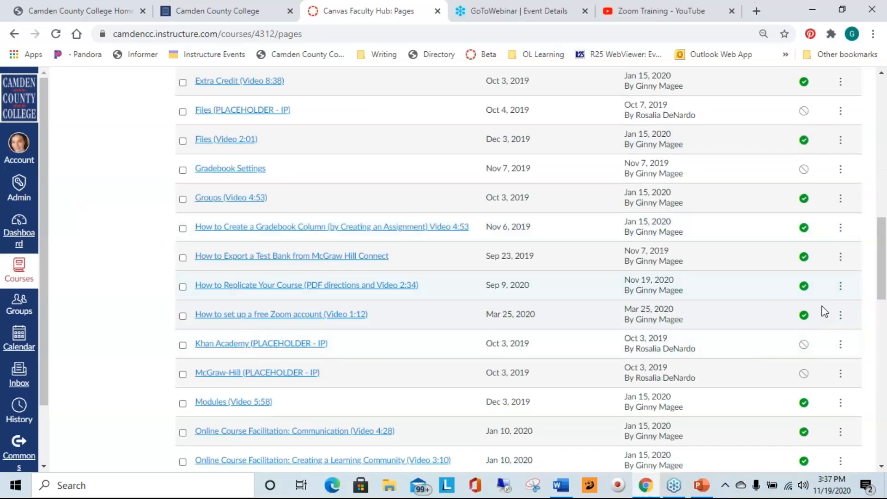
{"action": "scroll", "coordinate": [838, 355], "scroll_direction": "up", "scroll_amount": 1}
{"action": "scroll", "coordinate": [839, 356], "scroll_direction": "up", "scroll_amount": 15}
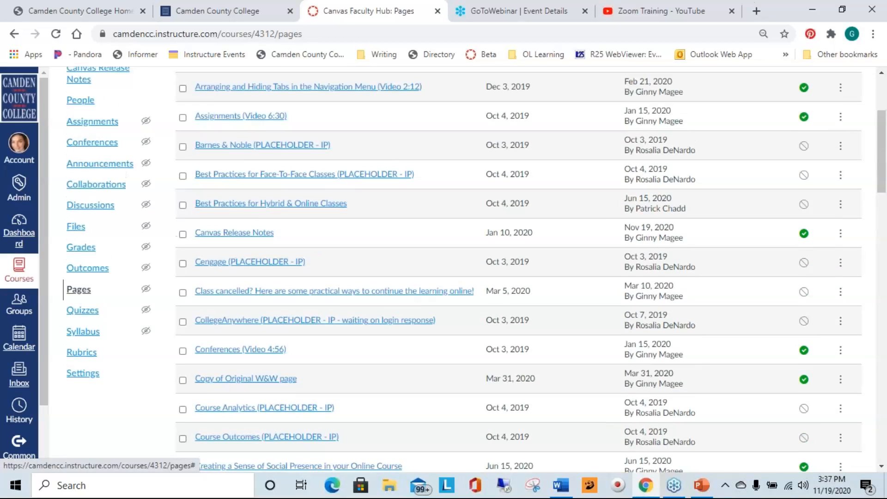
{"action": "scroll", "coordinate": [839, 356], "scroll_direction": "down", "scroll_amount": 12}
{"action": "scroll", "coordinate": [847, 360], "scroll_direction": "down", "scroll_amount": 15}
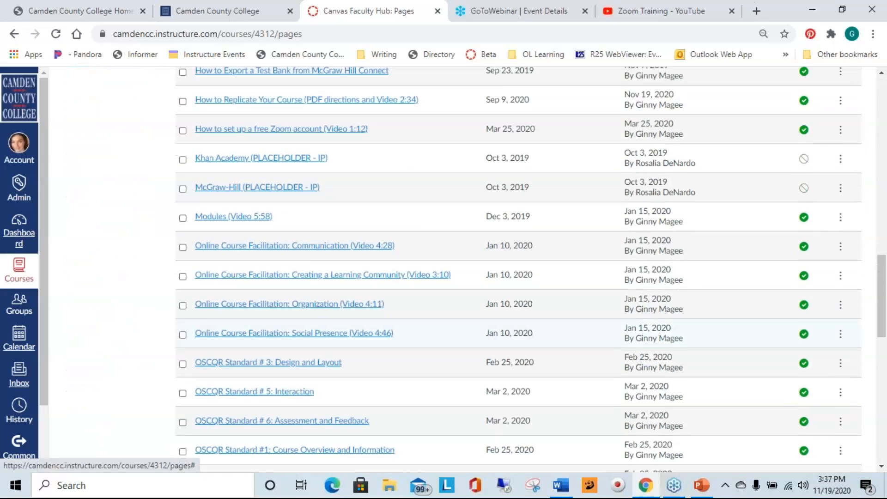
{"action": "scroll", "coordinate": [847, 360], "scroll_direction": "down", "scroll_amount": 10}
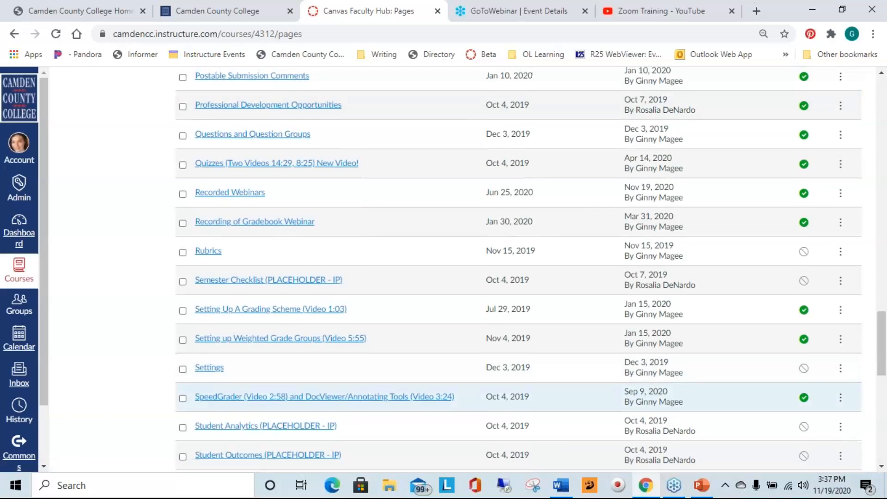
{"action": "scroll", "coordinate": [845, 406], "scroll_direction": "up", "scroll_amount": 4}
{"action": "scroll", "coordinate": [845, 406], "scroll_direction": "up", "scroll_amount": 12}
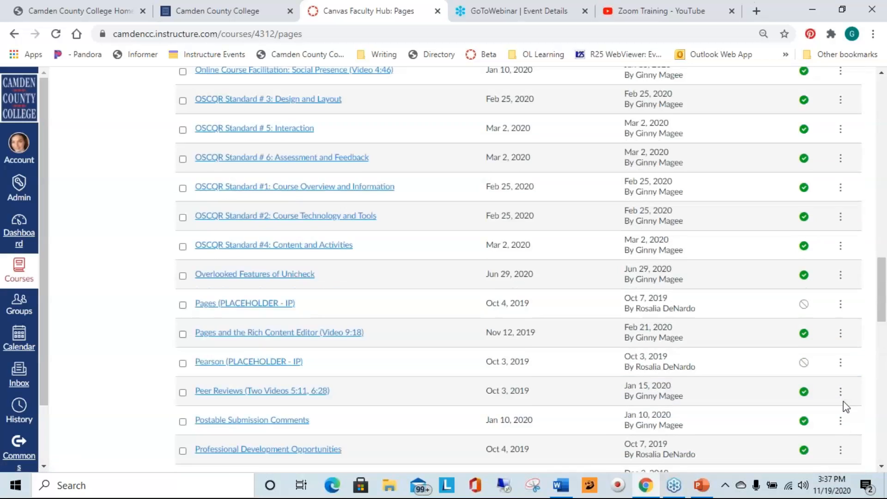
{"action": "scroll", "coordinate": [850, 398], "scroll_direction": "up", "scroll_amount": 8}
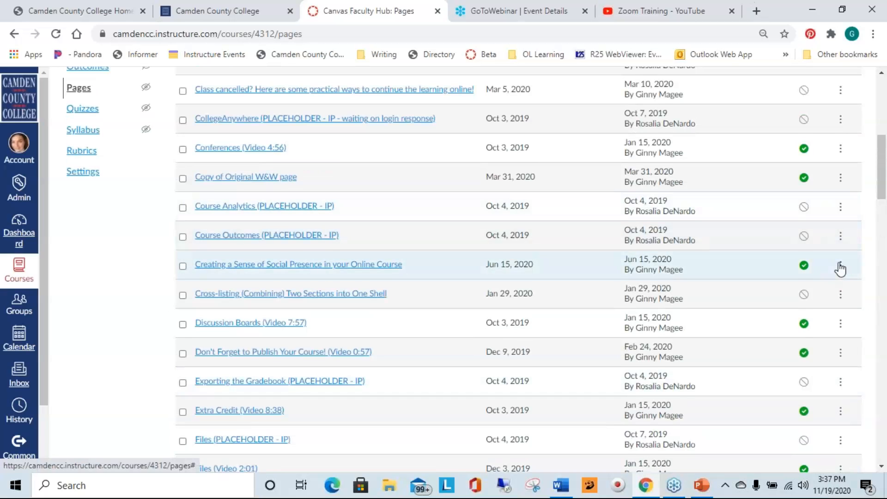
{"action": "scroll", "coordinate": [840, 269], "scroll_direction": "up", "scroll_amount": 2}
{"action": "scroll", "coordinate": [841, 273], "scroll_direction": "up", "scroll_amount": 4}
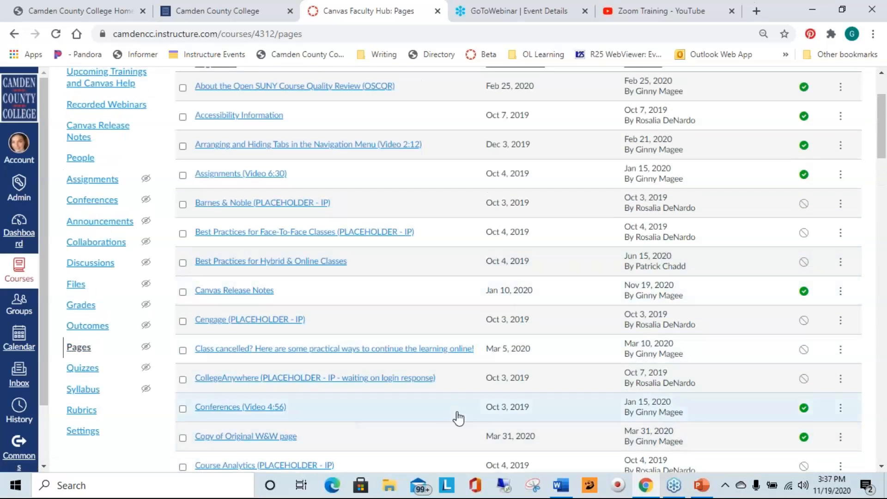
{"action": "scroll", "coordinate": [457, 418], "scroll_direction": "up", "scroll_amount": 2}
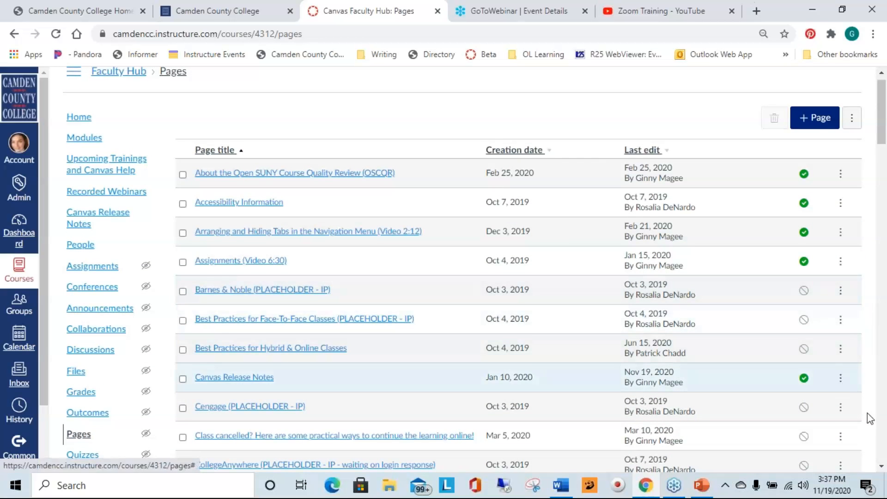
Step: Examine the options available for the "Conferences (Video 4:56)" page, including Use as Front Page, and return to the front page without changing anything
{"action": "scroll", "coordinate": [867, 413], "scroll_direction": "down", "scroll_amount": 2}
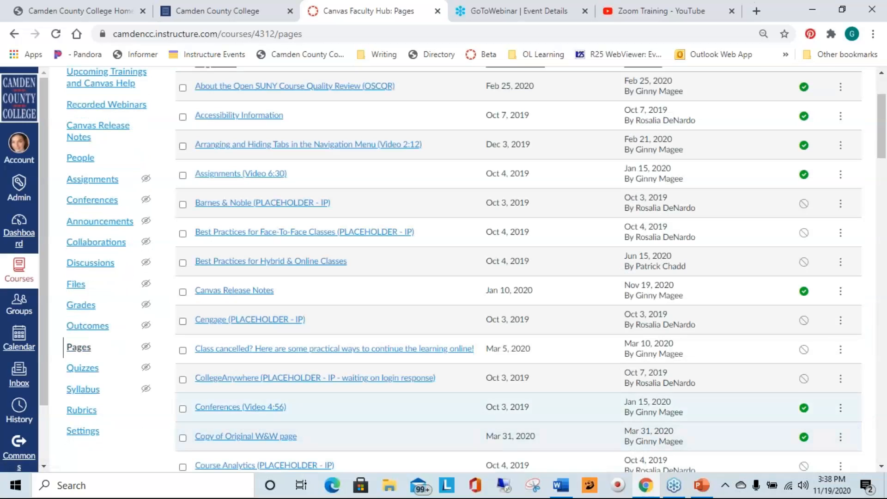
{"action": "left_click", "coordinate": [841, 408]}
{"action": "scroll", "coordinate": [844, 410], "scroll_direction": "down", "scroll_amount": 4}
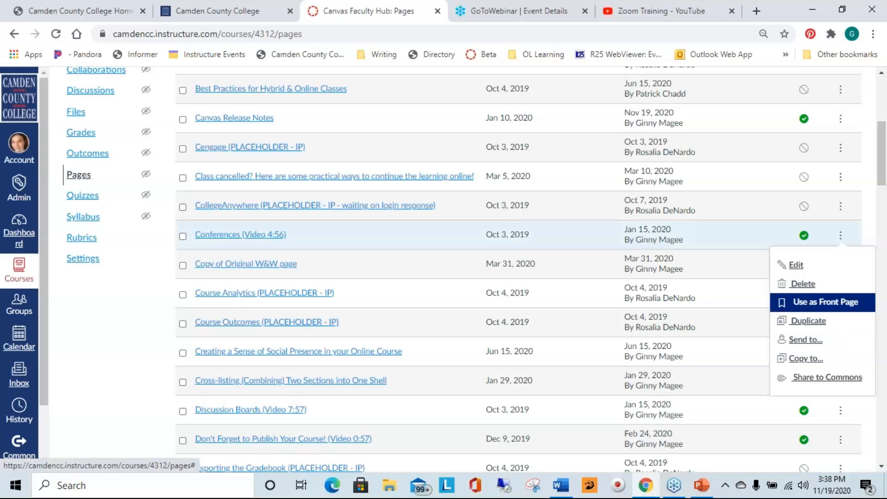
{"action": "left_click", "coordinate": [108, 360]}
{"action": "scroll", "coordinate": [584, 337], "scroll_direction": "up", "scroll_amount": 6}
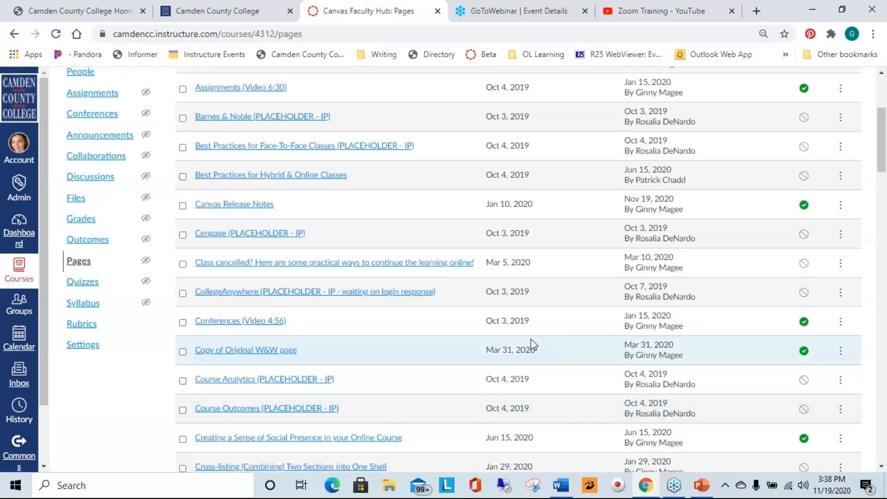
{"action": "left_click", "coordinate": [90, 436]}
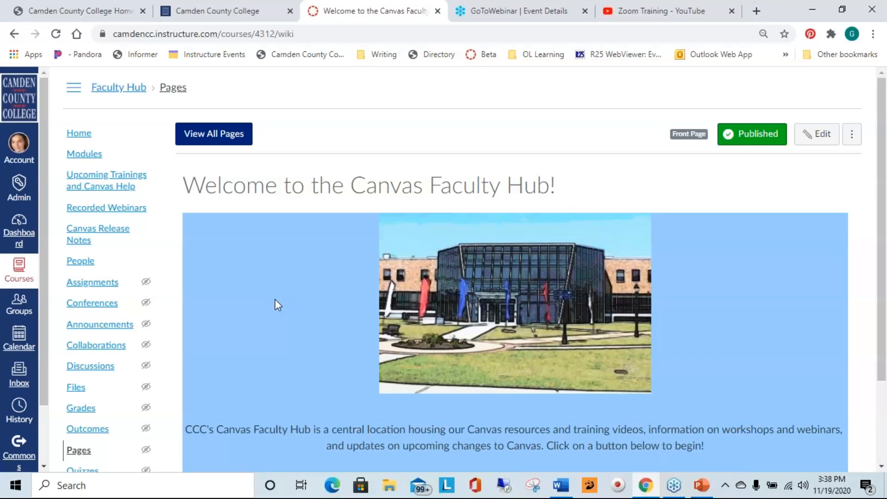
Step: From the course home, set the course home page to Pages Front Page after trying Course Modules, and save the choice
{"action": "left_click", "coordinate": [76, 134]}
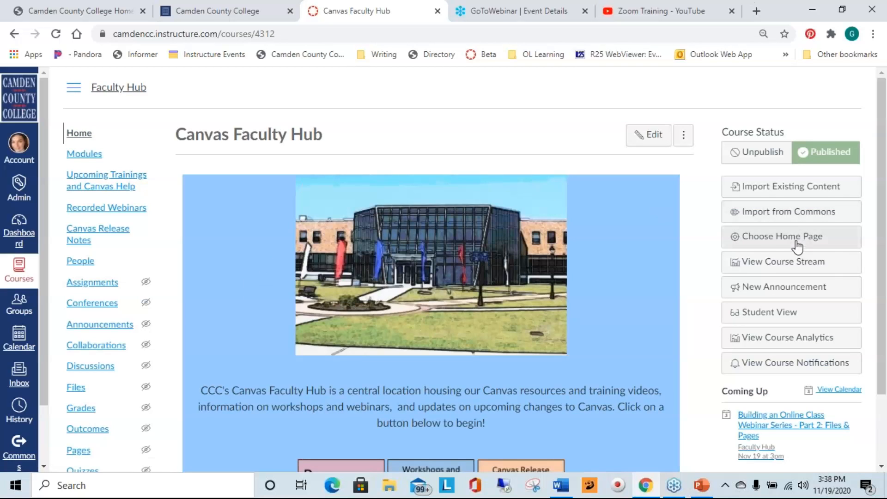
{"action": "left_click", "coordinate": [782, 241]}
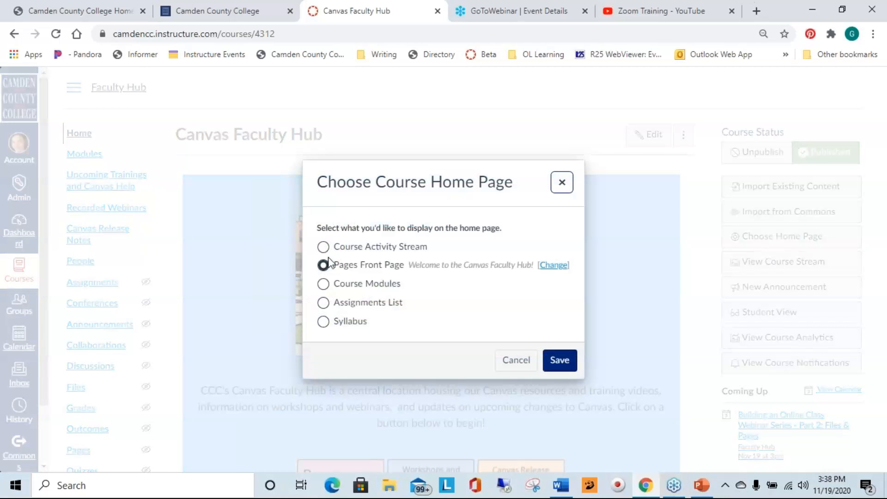
{"action": "left_click", "coordinate": [323, 284]}
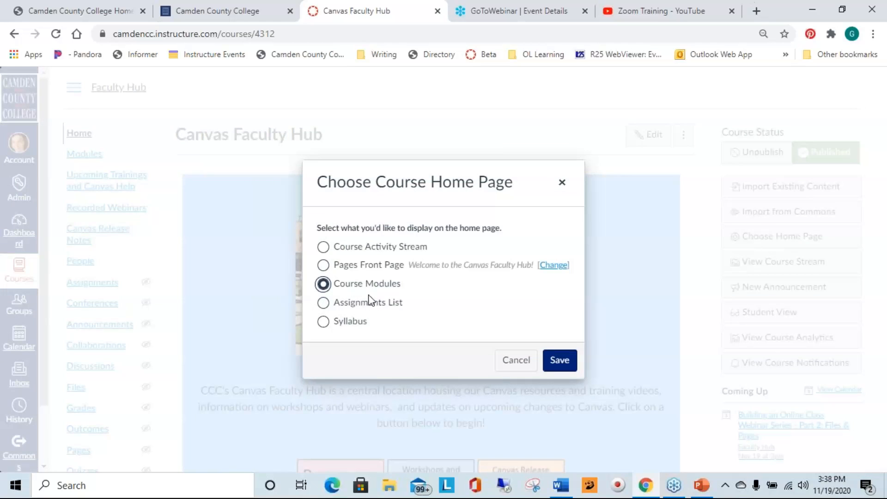
{"action": "left_click", "coordinate": [323, 265]}
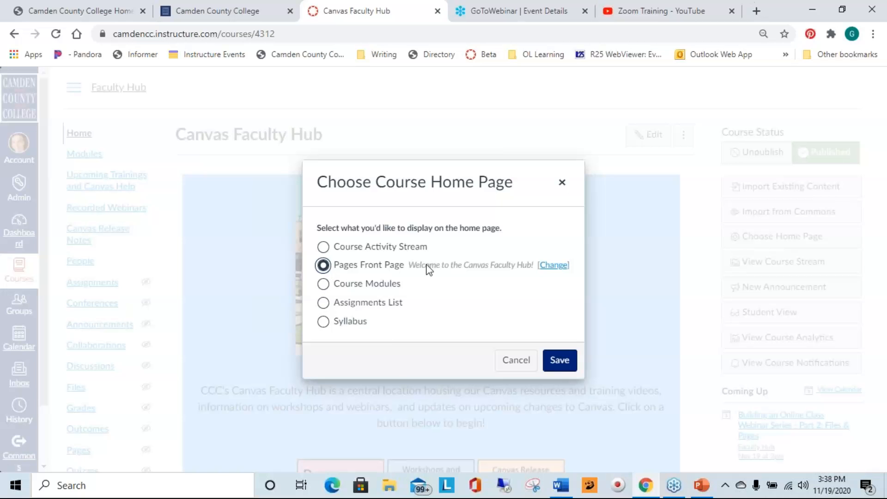
{"action": "left_click", "coordinate": [559, 362]}
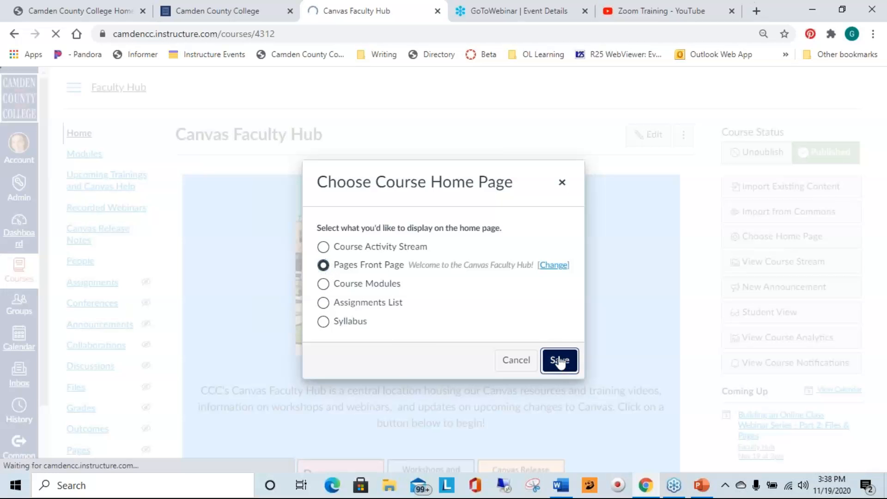